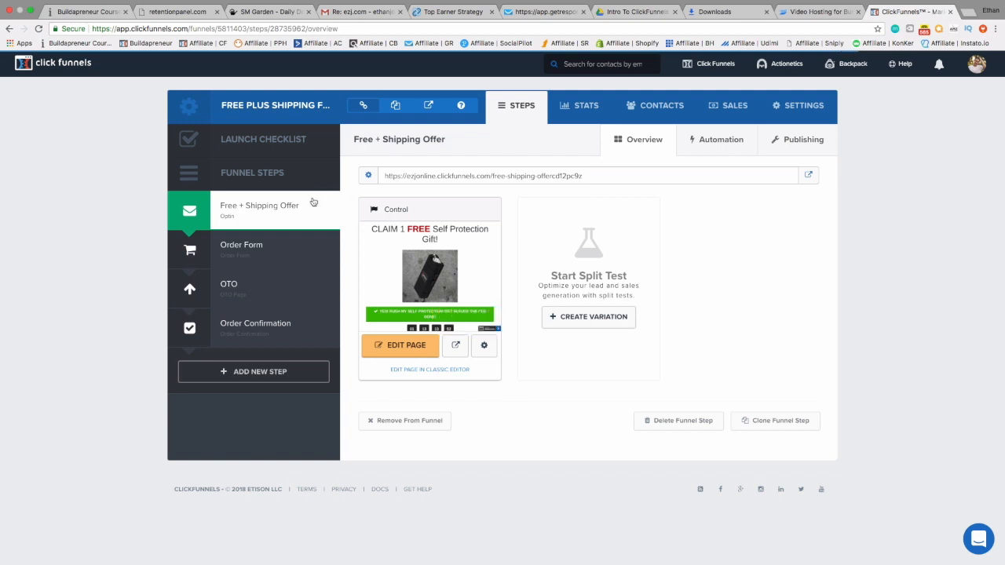
# Preview the Free + Shipping Offer page and check its claim popup with a name and email address, without submitting
pyautogui.click(457, 348)
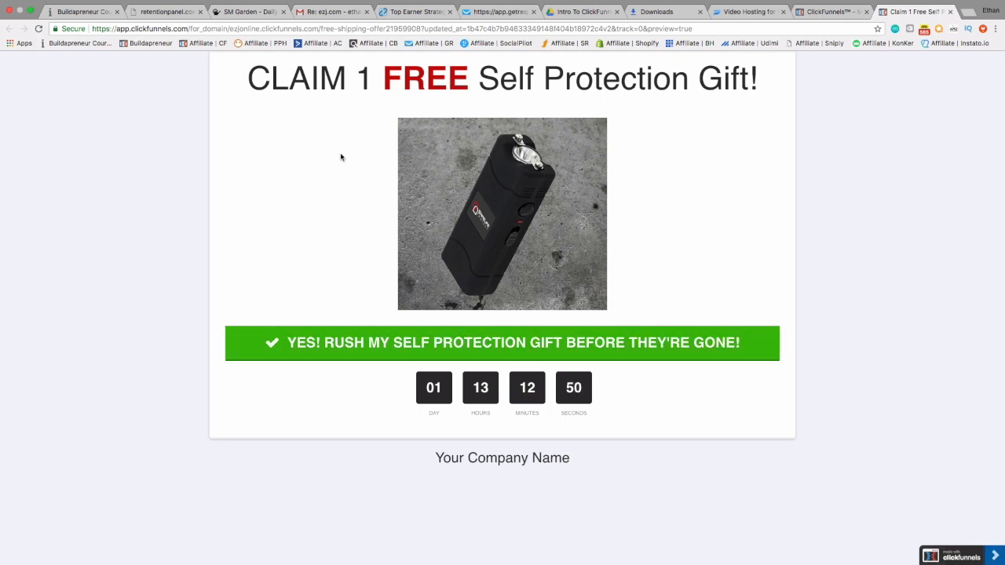
pyautogui.click(505, 347)
pyautogui.click(386, 191)
pyautogui.write('j')
pyautogui.moveTo(385, 191); pyautogui.dragTo(338, 189)
pyautogui.moveTo(445, 228); pyautogui.dragTo(337, 220)
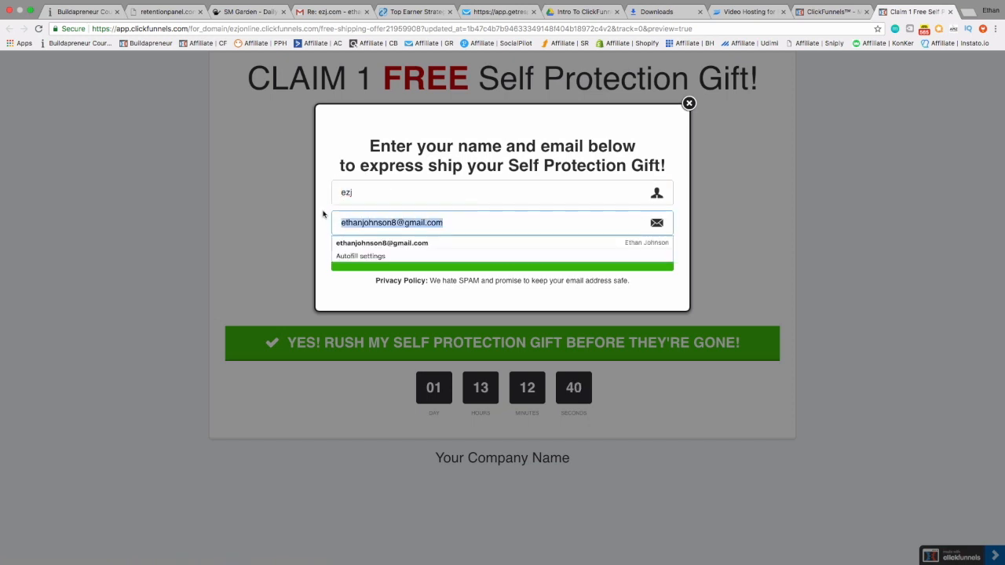
pyautogui.click(333, 141)
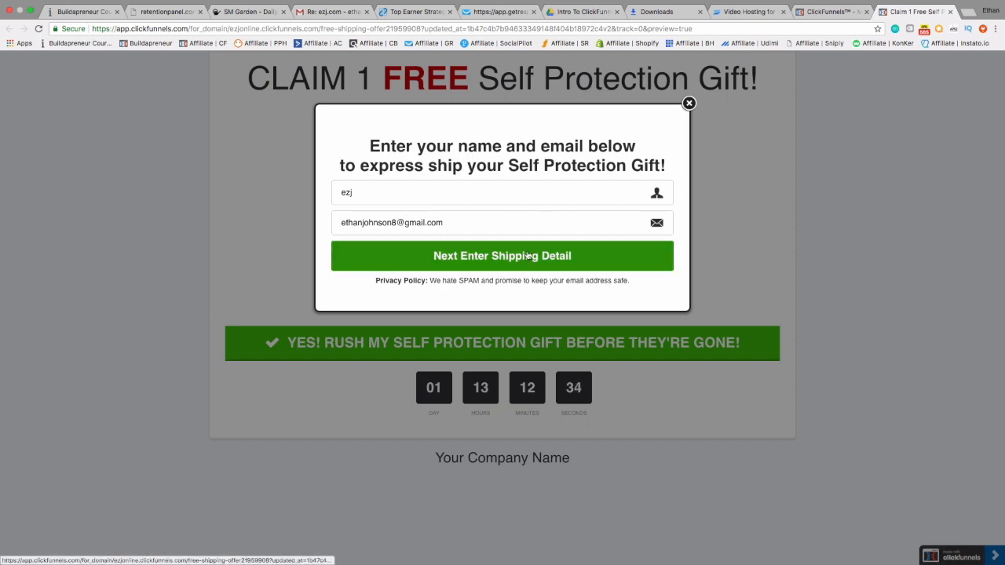
pyautogui.click(689, 102)
pyautogui.click(828, 12)
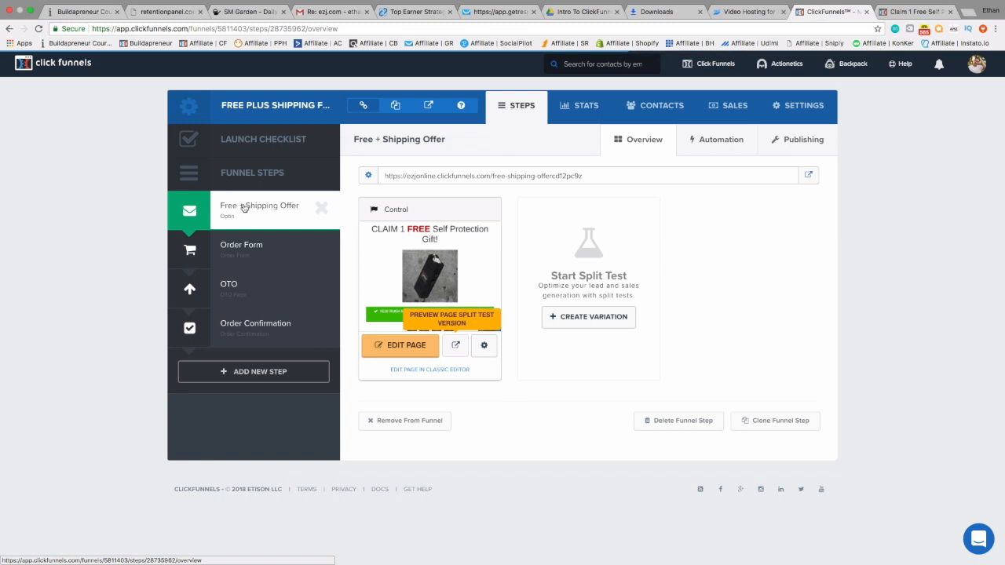
# Preview the funnel's Order Form page and close the preview
pyautogui.click(242, 256)
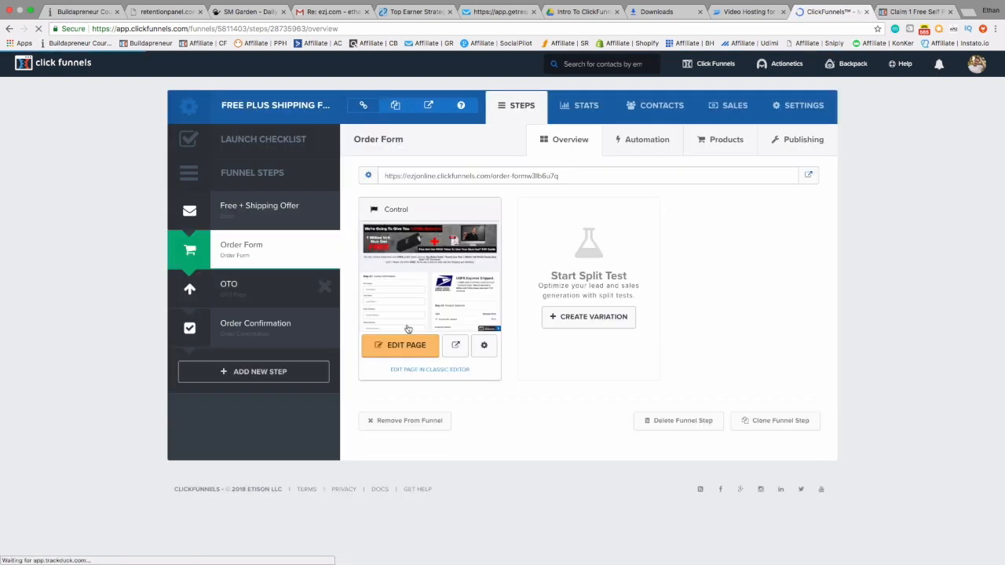
pyautogui.click(454, 344)
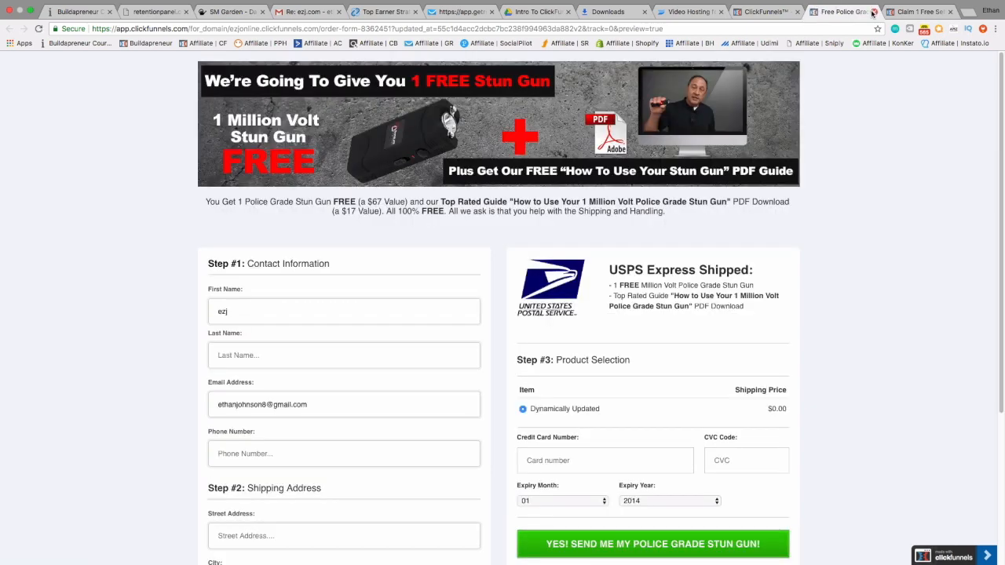
pyautogui.click(873, 13)
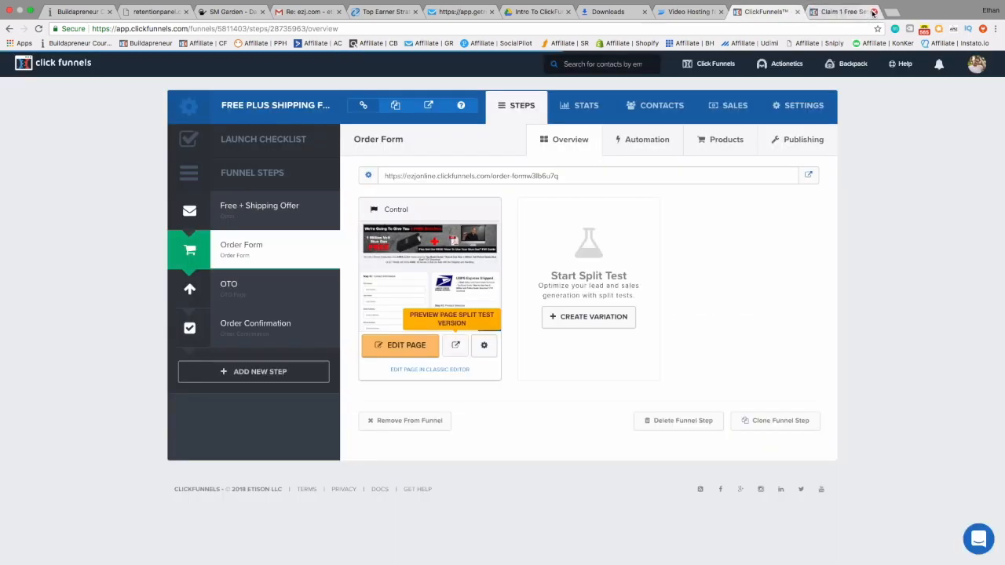
# Preview the funnel's OTO page, examining the upsell video and the accept and decline offers
pyautogui.click(234, 293)
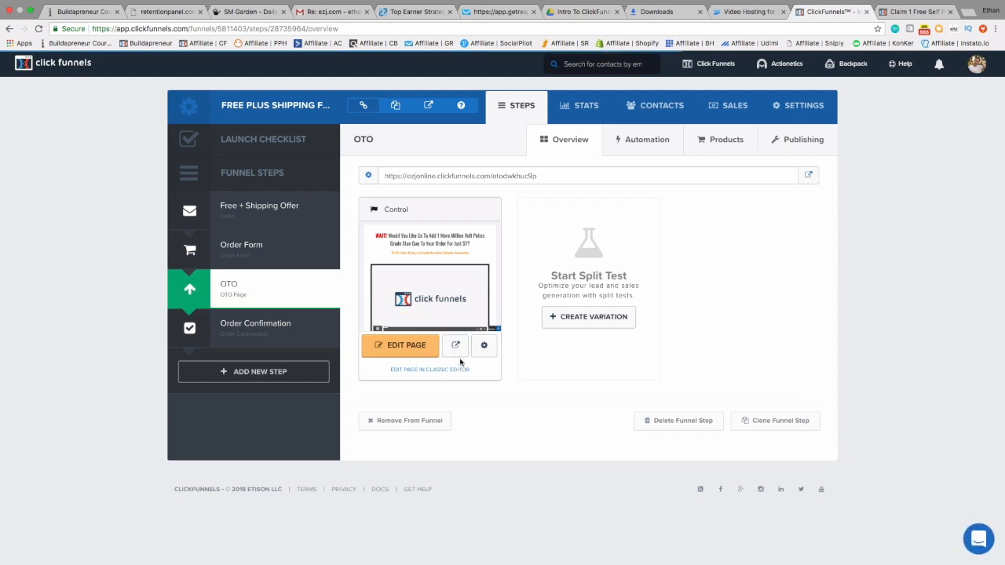
pyautogui.click(459, 355)
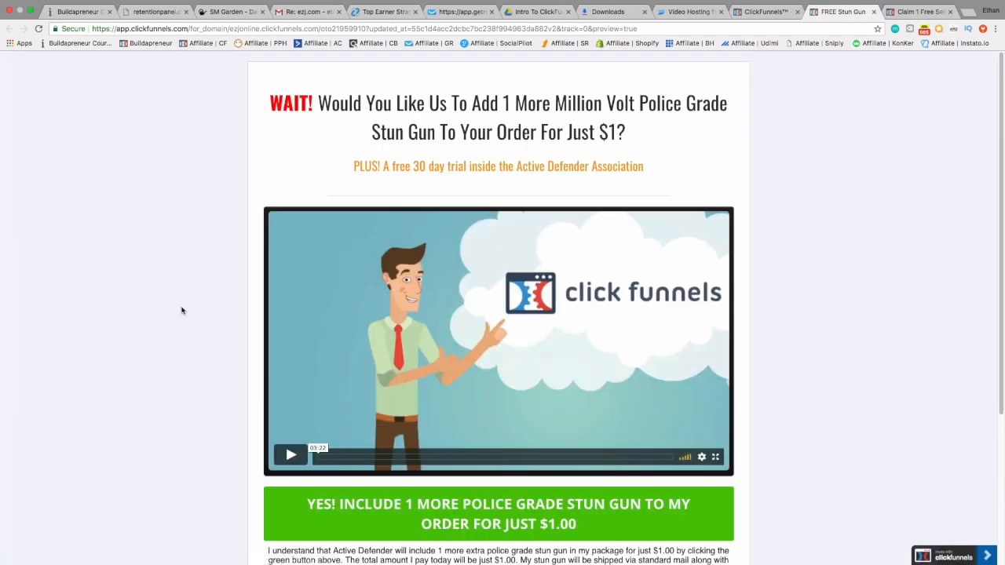
pyautogui.scroll(-3, 293, 224)
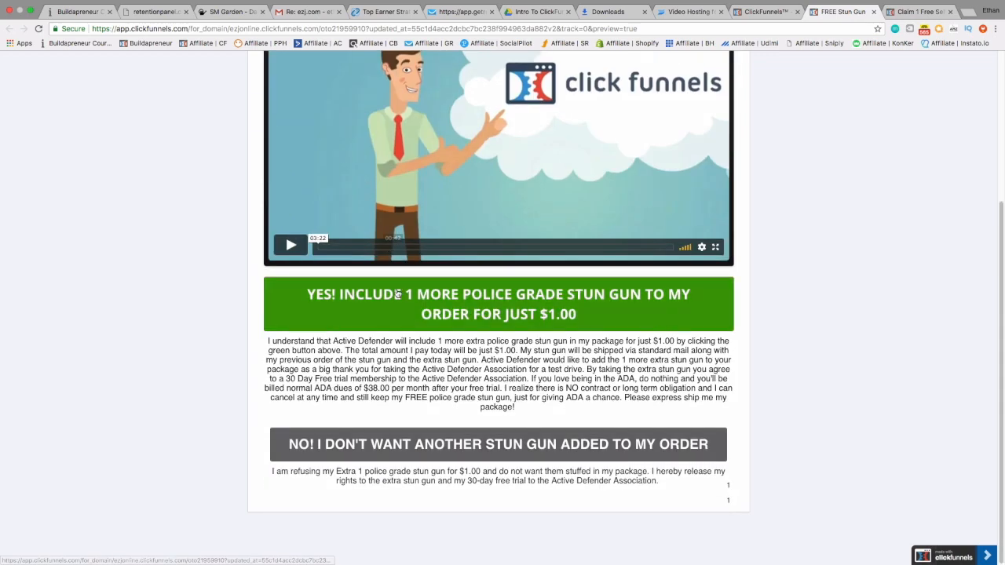
pyautogui.scroll(5, 398, 296)
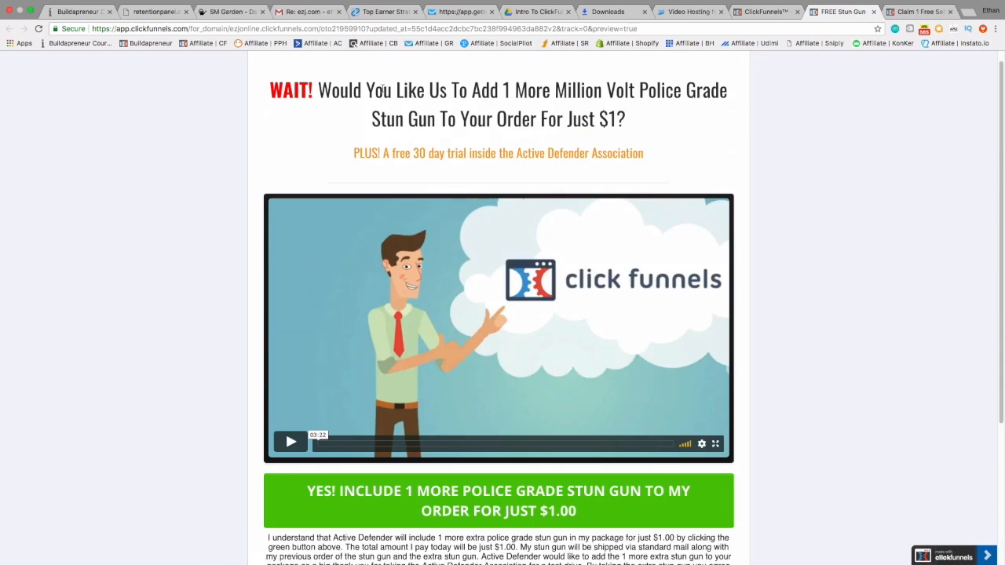
pyautogui.click(874, 11)
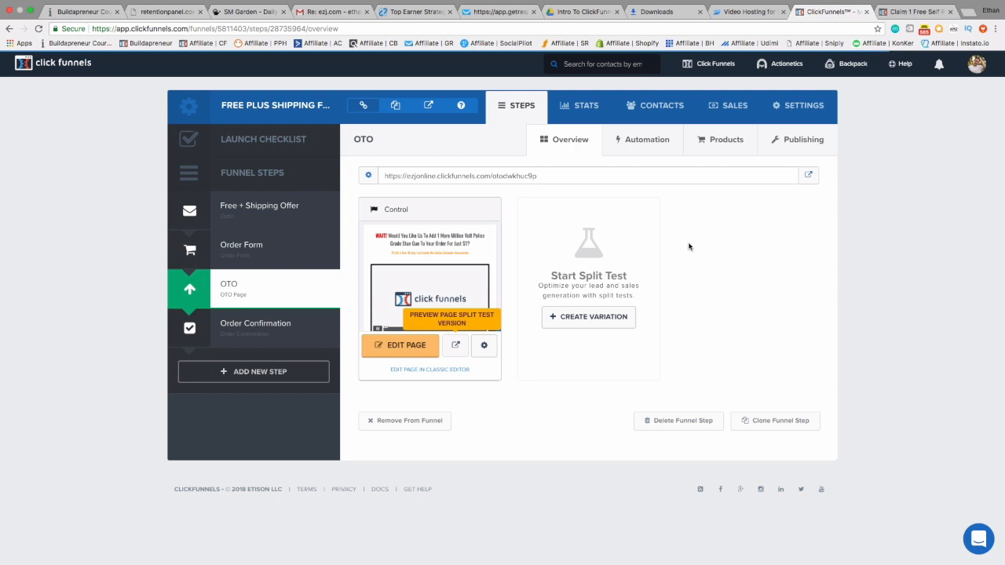
# View the Order Confirmation step's overview and the funnel's contacts list
pyautogui.click(266, 325)
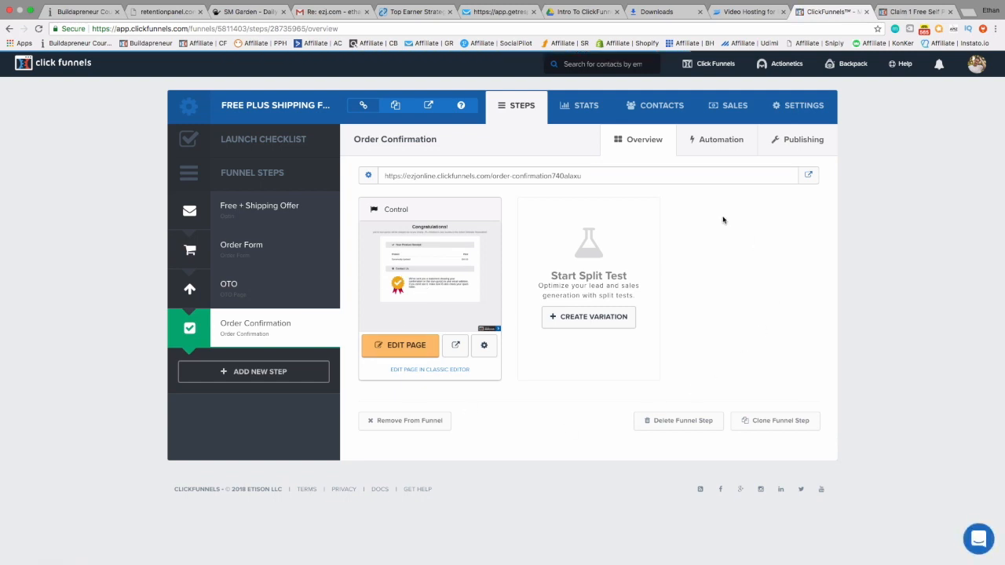
pyautogui.click(661, 106)
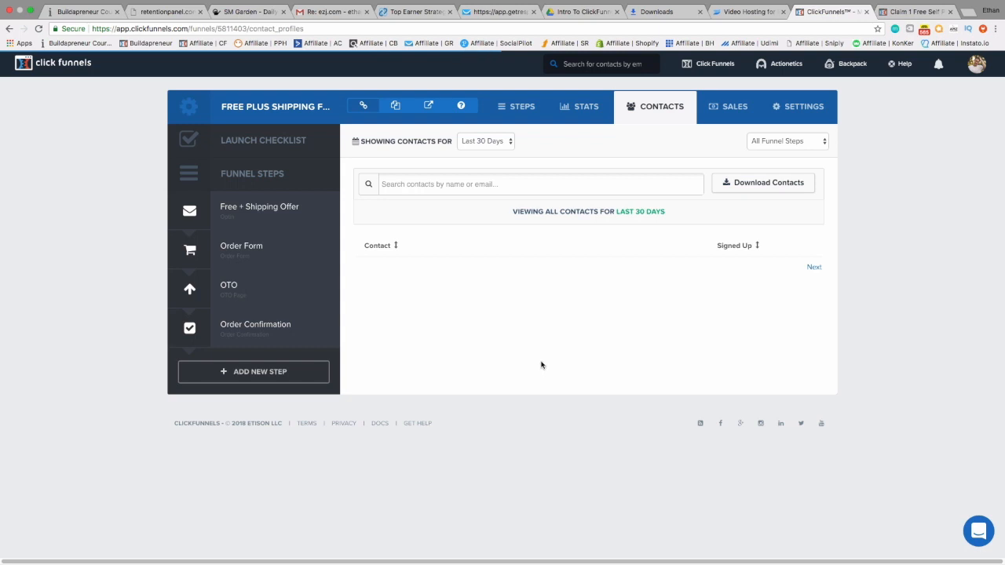
# Open the funnel's settings and set its domain to ezjonline.com
pyautogui.click(786, 107)
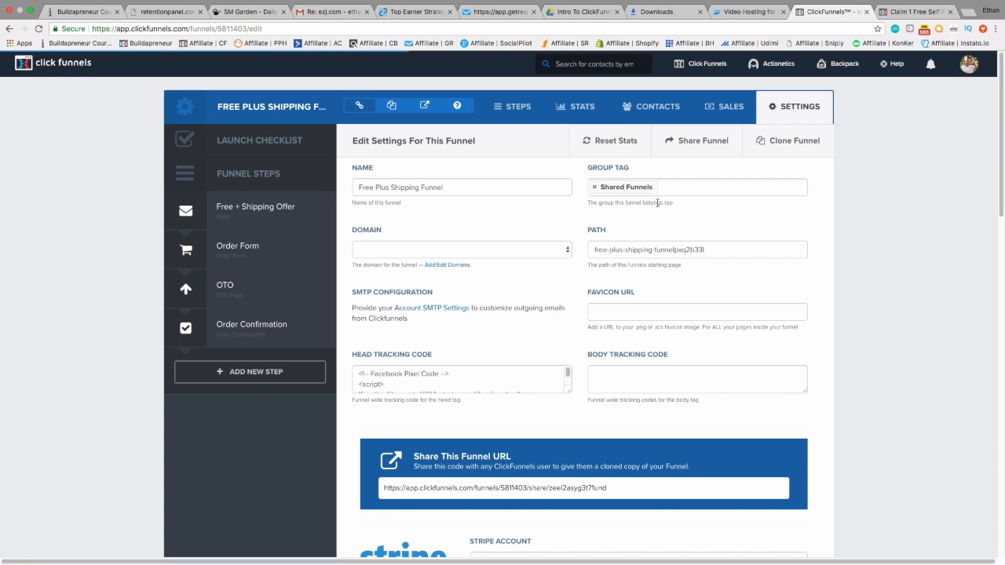
pyautogui.click(476, 184)
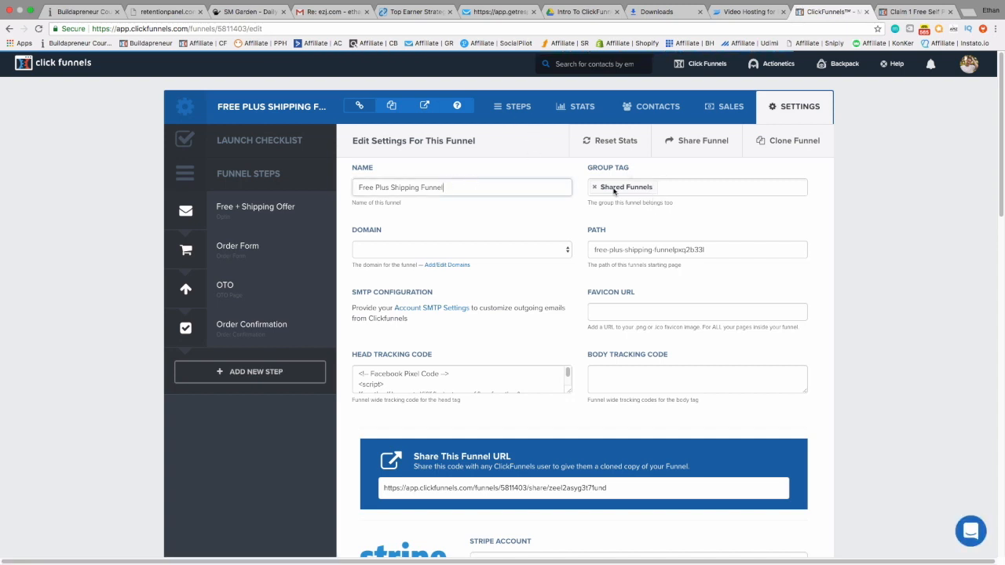
pyautogui.click(683, 192)
pyautogui.click(571, 216)
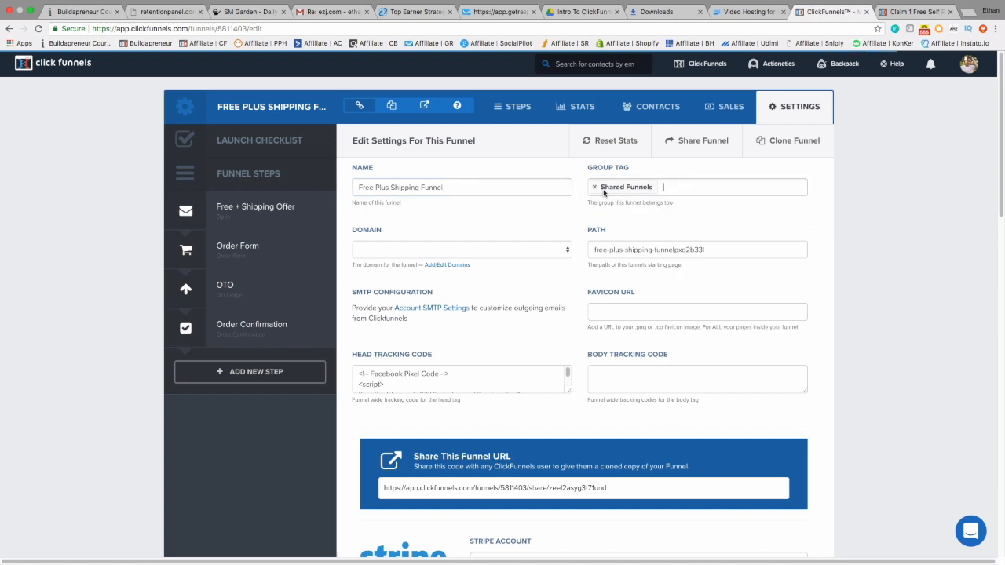
pyautogui.click(512, 252)
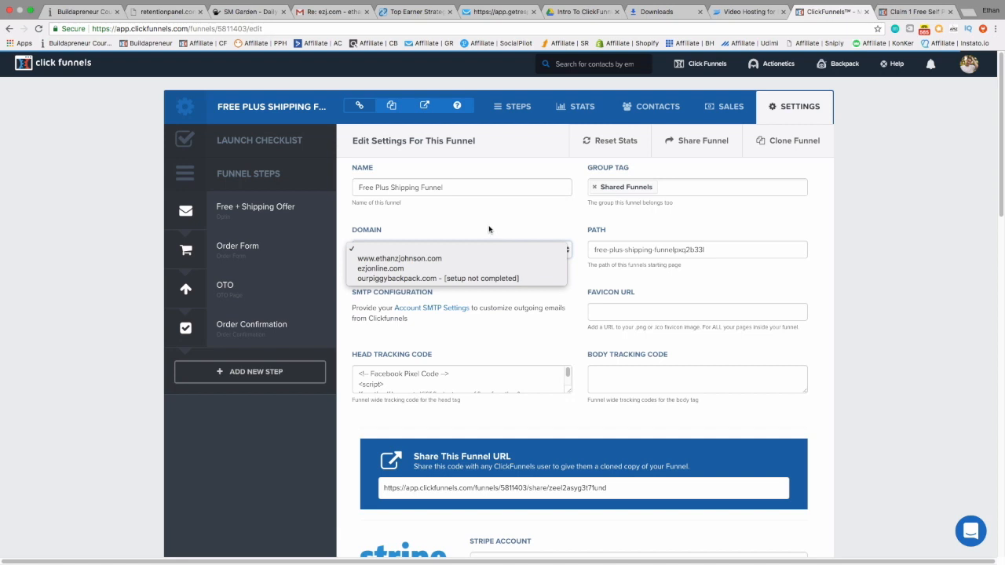
pyautogui.click(490, 227)
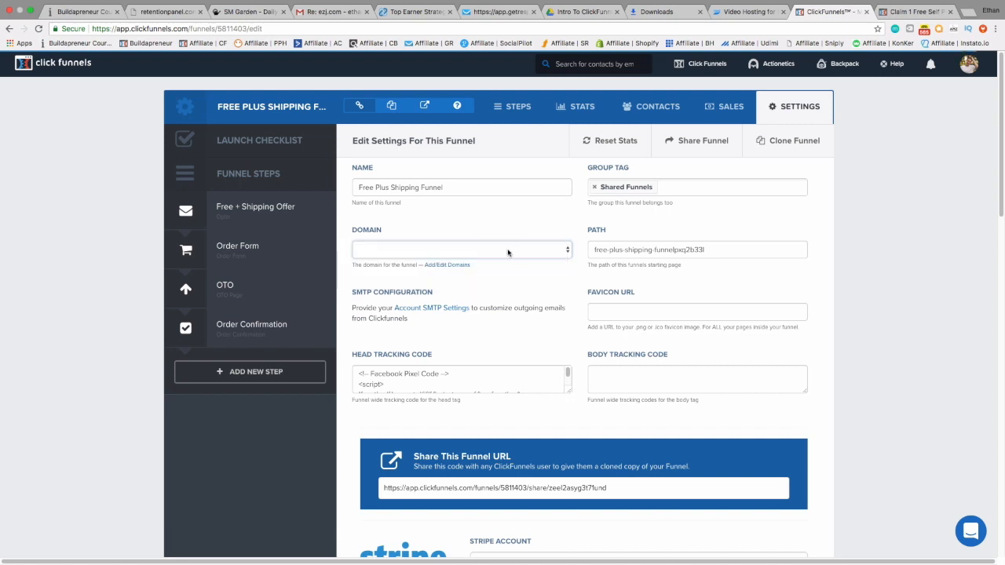
pyautogui.click(508, 252)
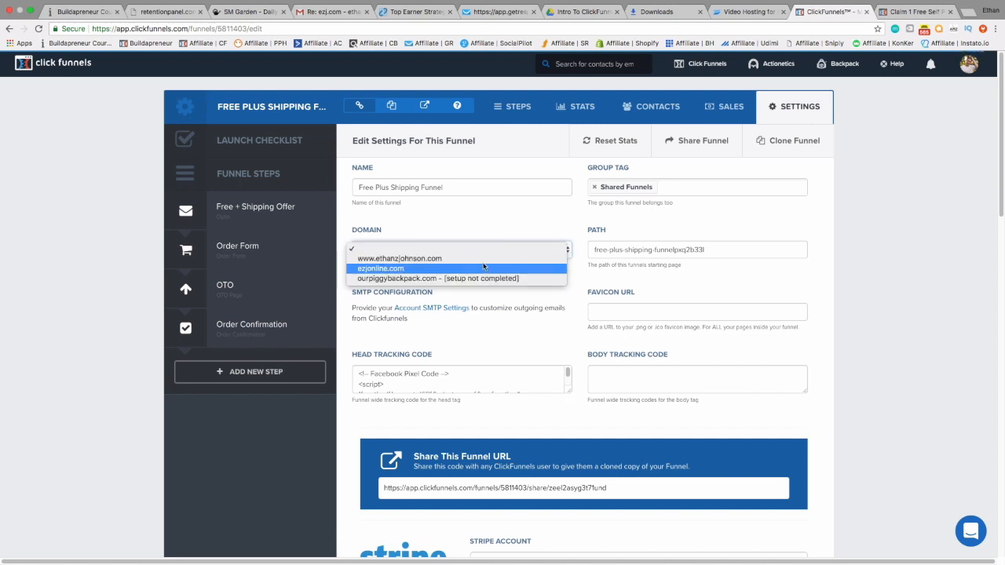
pyautogui.click(475, 269)
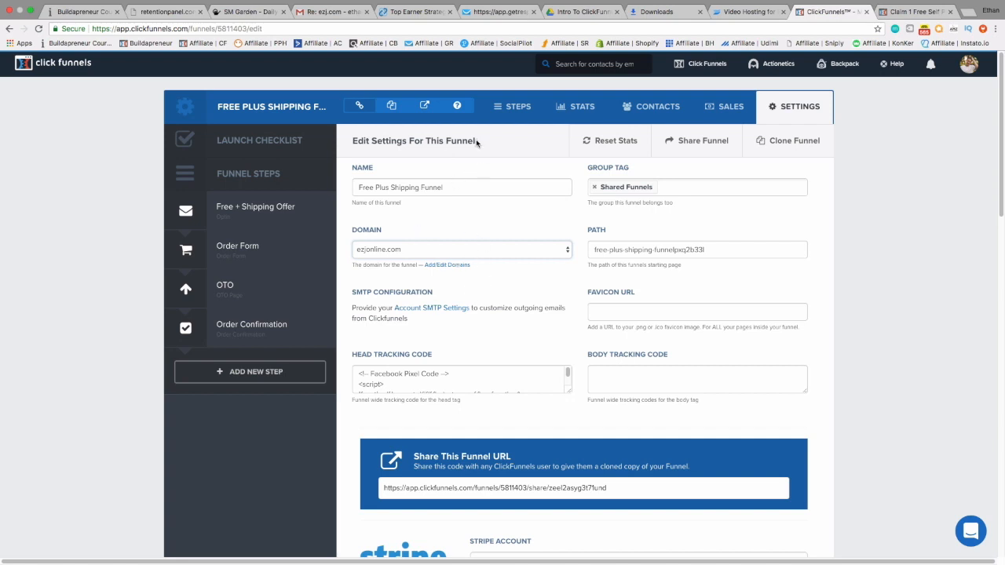
# Replace the funnel's path with free-ship
pyautogui.click(662, 252)
pyautogui.moveTo(737, 244); pyautogui.dragTo(656, 237)
pyautogui.moveTo(592, 245); pyautogui.dragTo(748, 256)
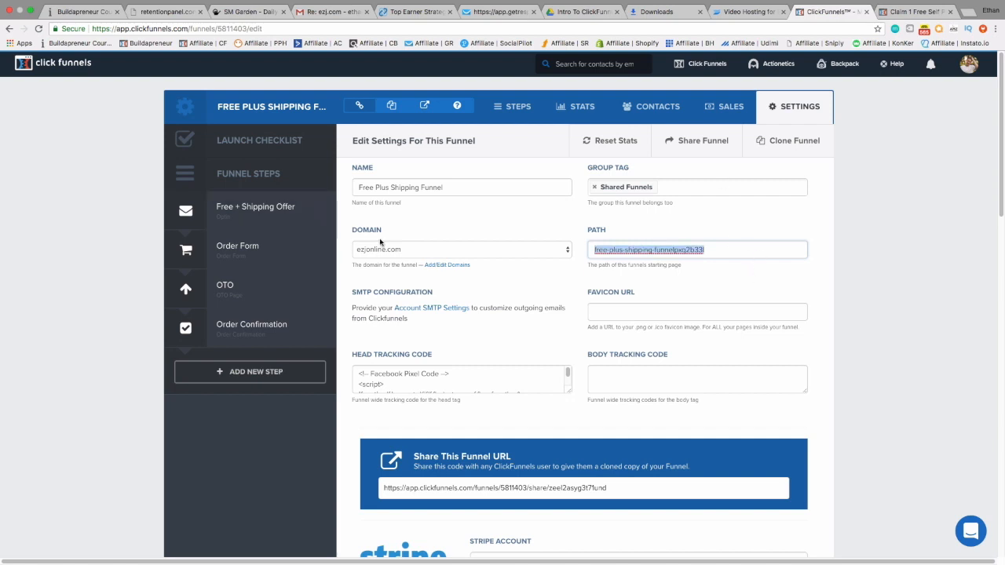
pyautogui.write('fr')
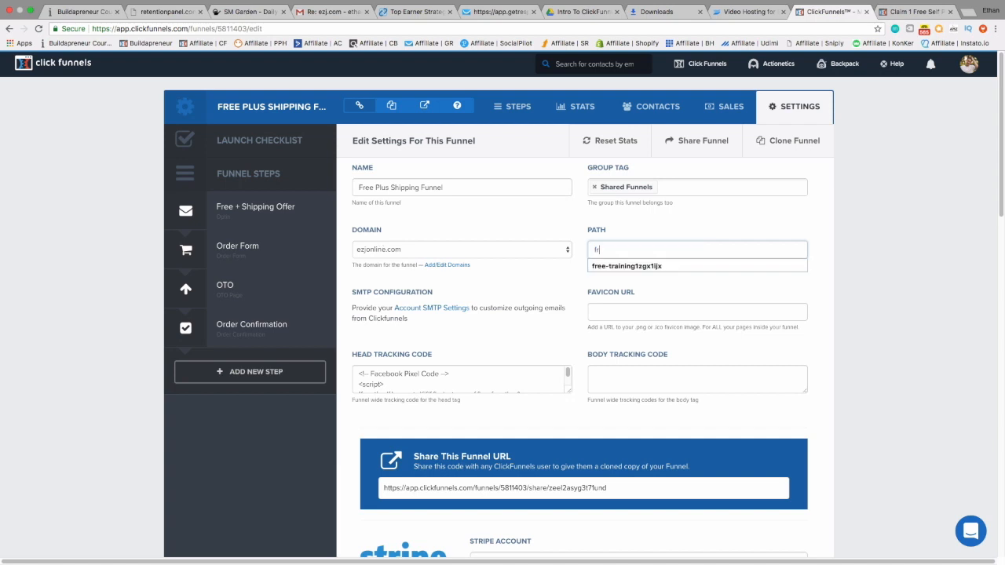
pyautogui.write('ee-ship')
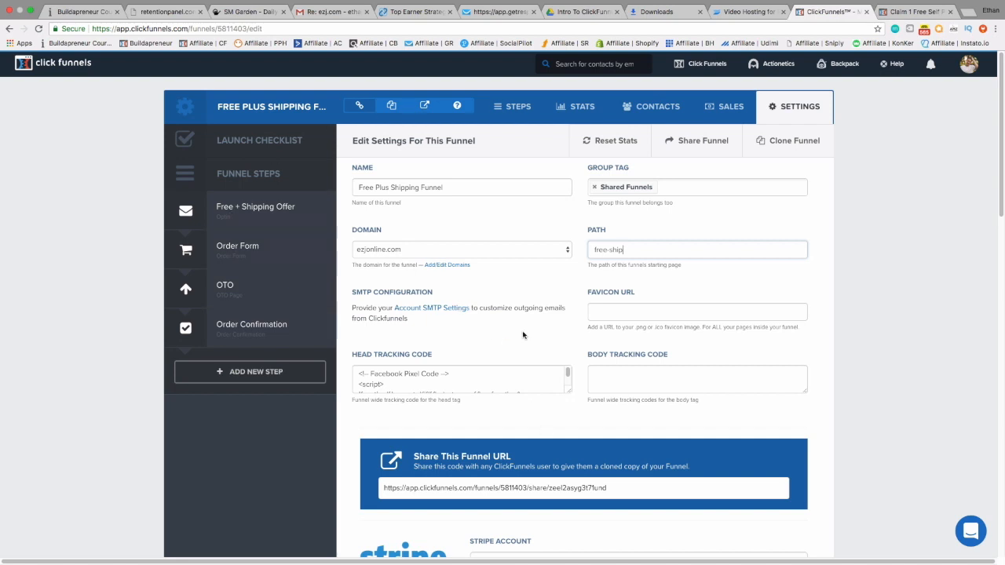
pyautogui.click(624, 317)
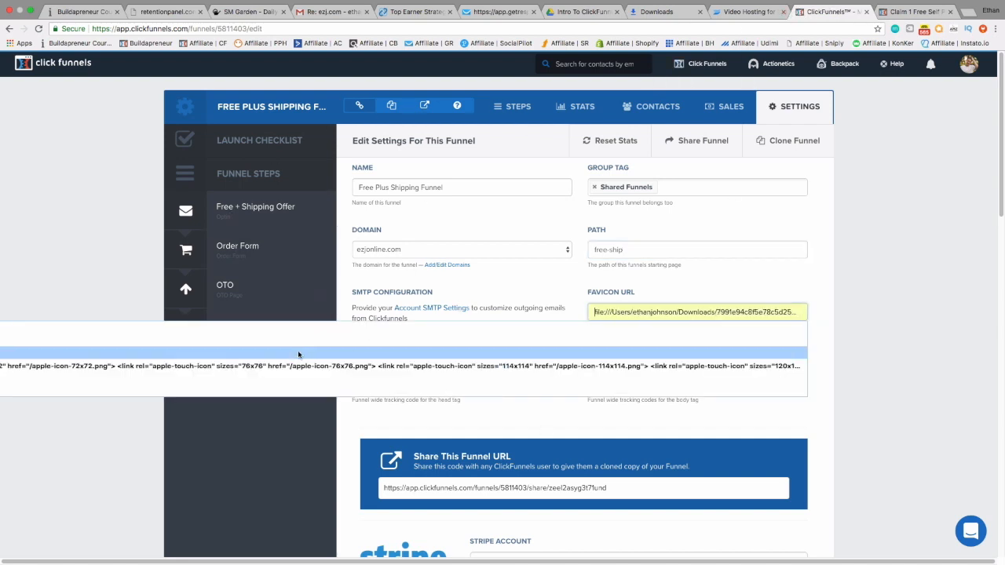
pyautogui.click(896, 209)
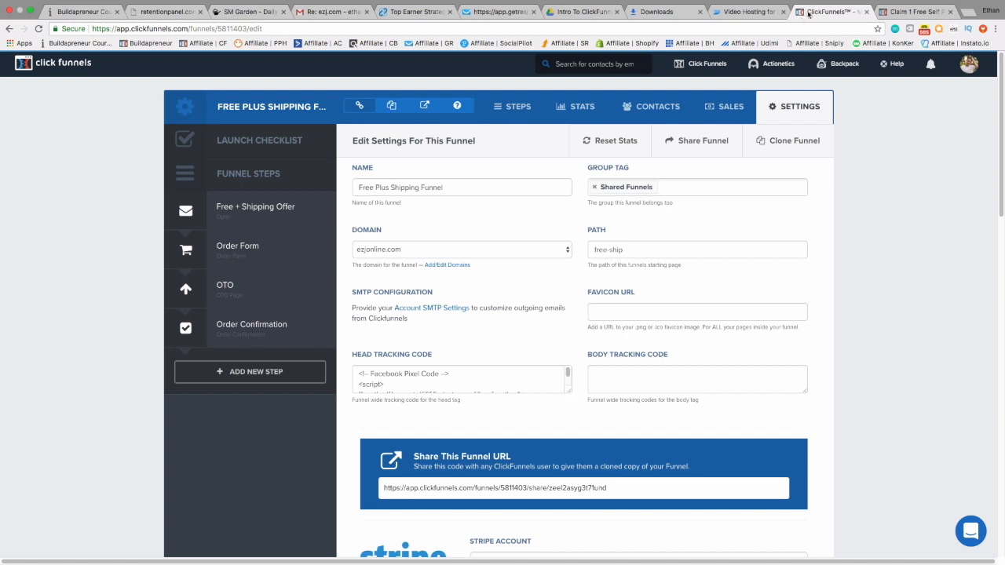
pyautogui.click(602, 313)
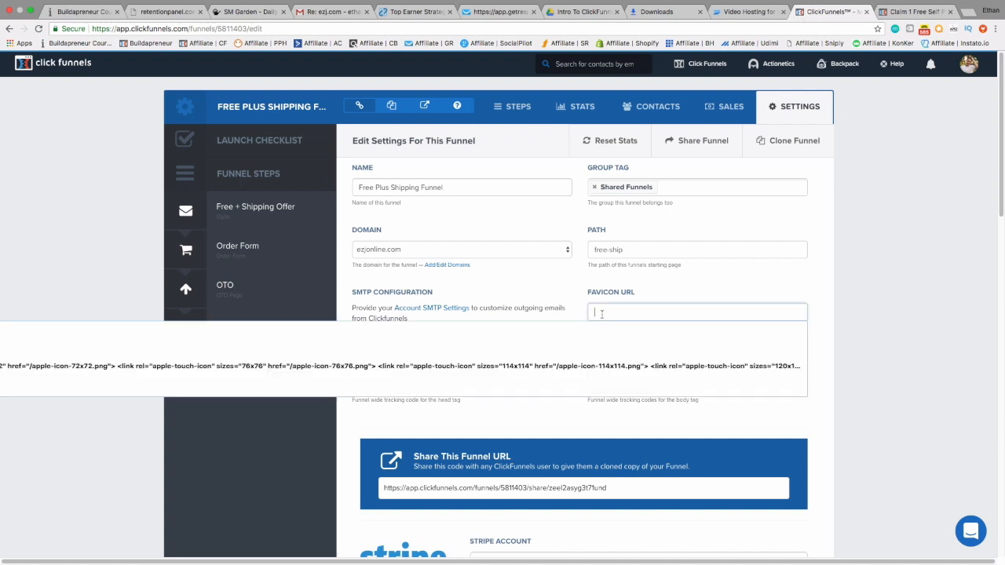
pyautogui.click(871, 298)
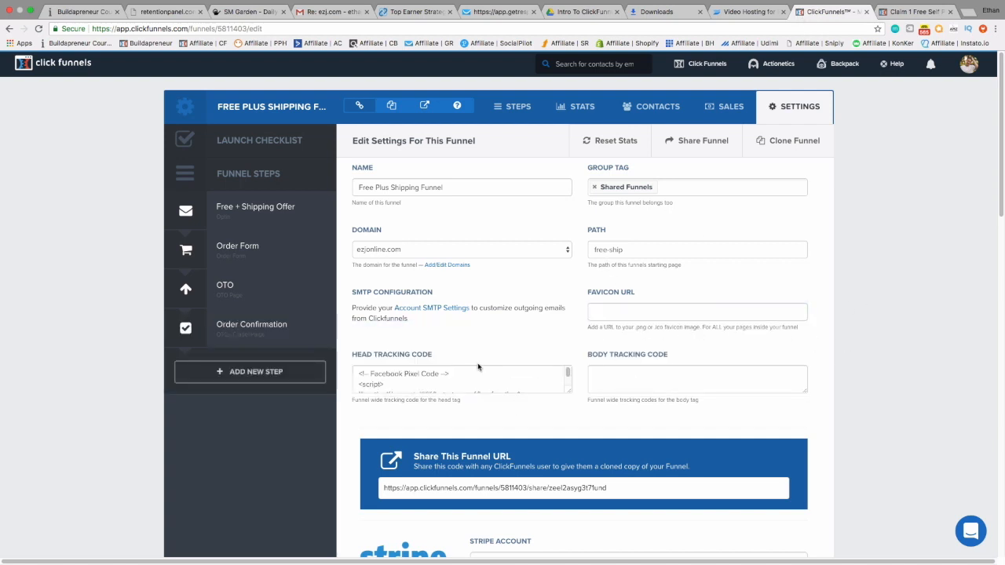
# Examine the head tracking code and the remaining funnel settings, including Stripe, Zapier integrations, webhooks and third-party membership access
pyautogui.scroll(-1, 477, 369)
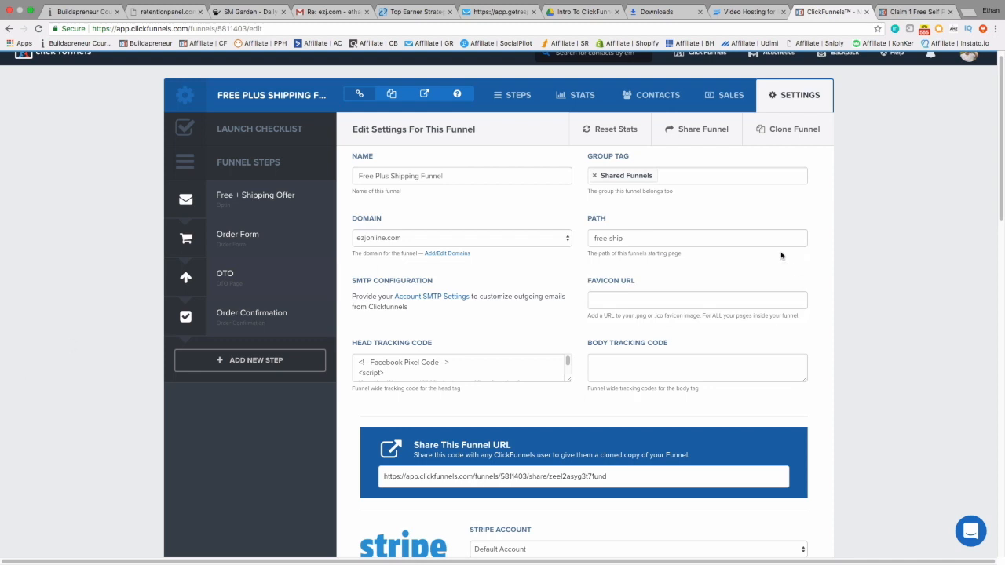
pyautogui.scroll(-4, 535, 353)
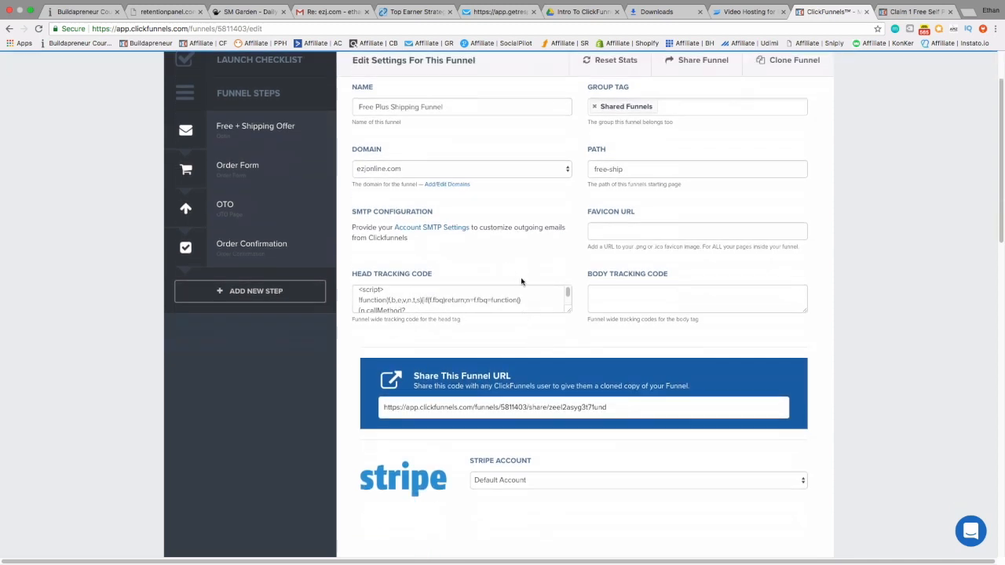
pyautogui.scroll(-5, 514, 297)
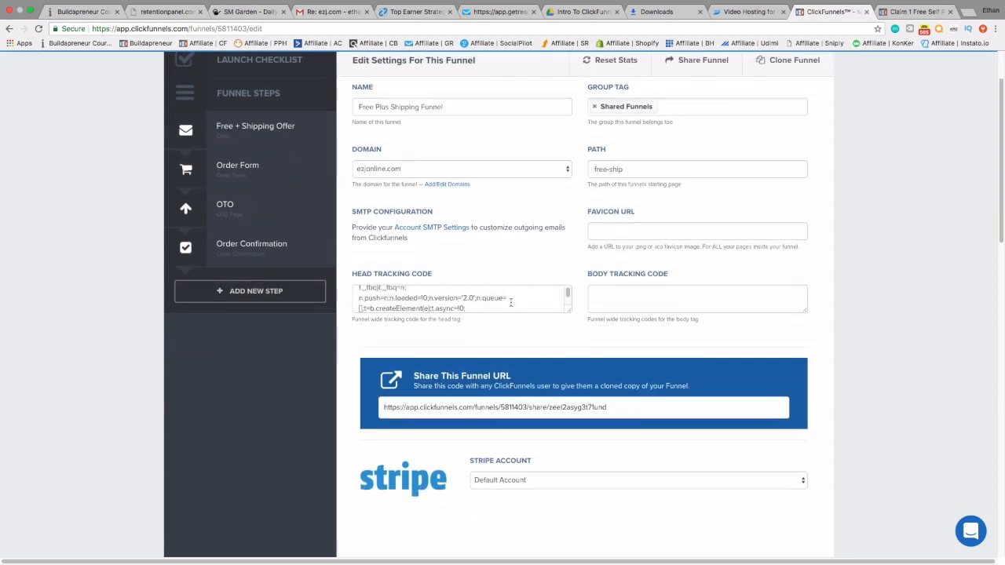
pyautogui.scroll(-4, 505, 300)
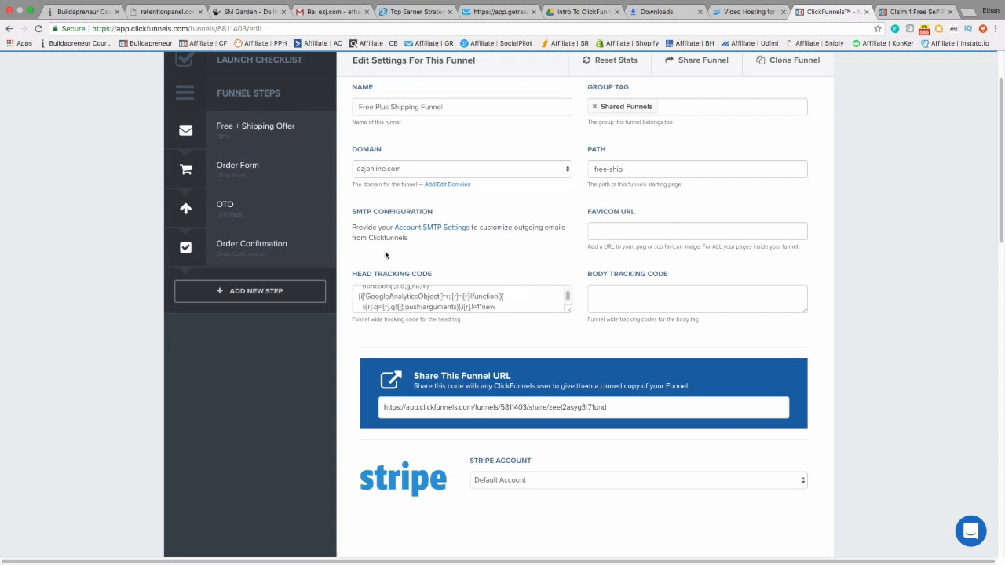
pyautogui.scroll(8, 432, 298)
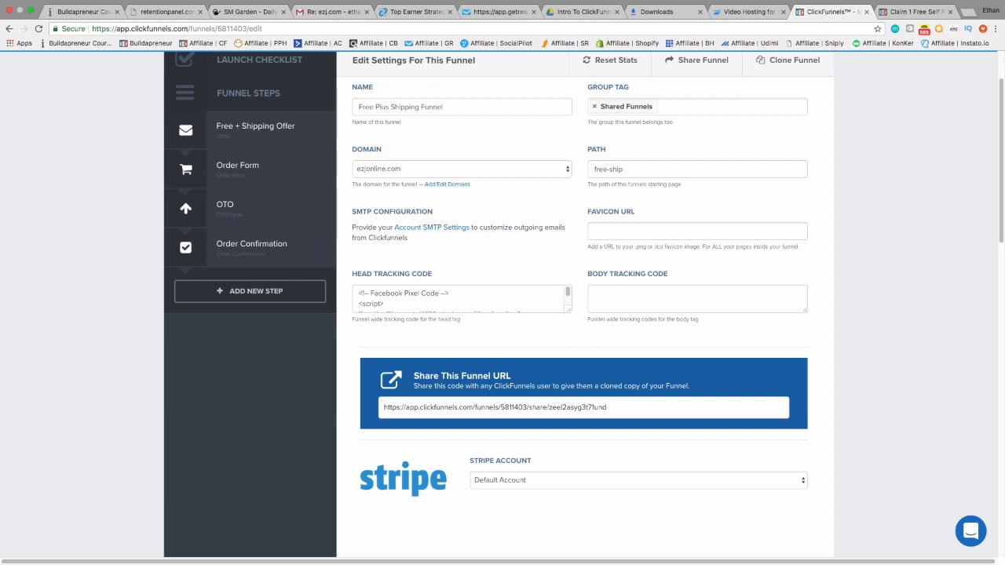
pyautogui.scroll(-2, 416, 312)
pyautogui.scroll(-12, 416, 312)
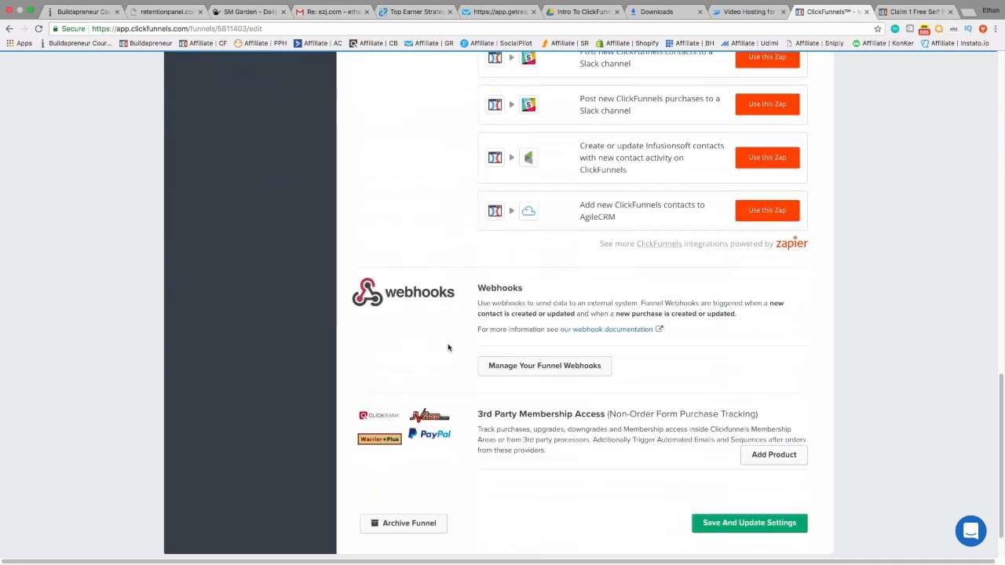
pyautogui.scroll(6, 350, 357)
pyautogui.scroll(-5, 562, 326)
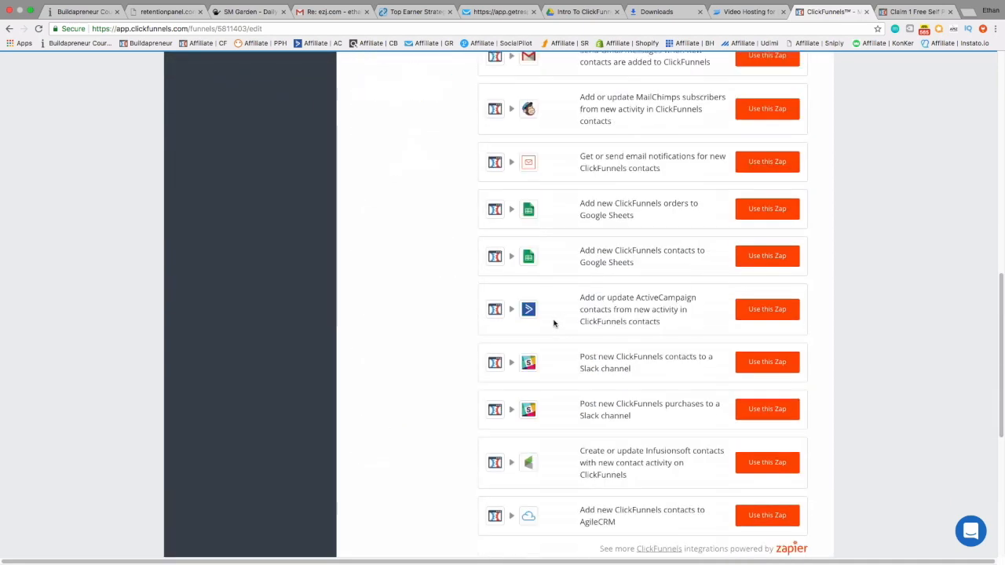
# Review the Zapier and webhook sections of the funnel's settings, and save the updated funnel settings
pyautogui.scroll(8, 557, 325)
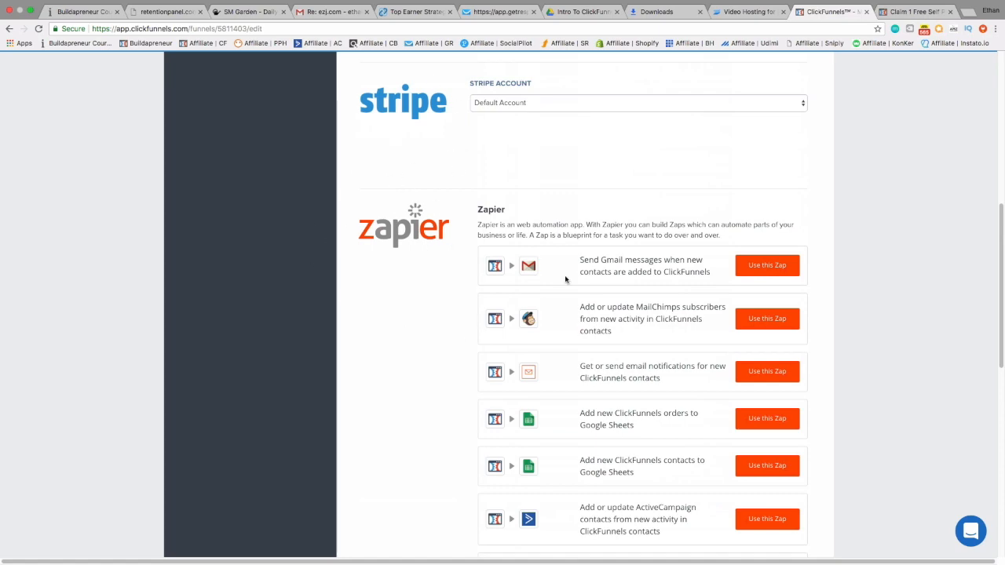
pyautogui.scroll(-10, 429, 267)
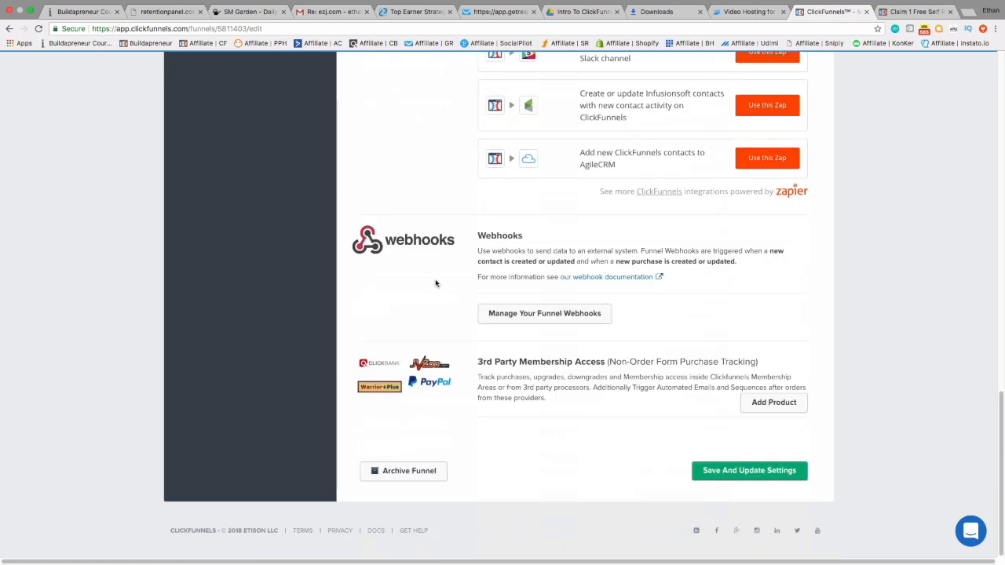
pyautogui.click(752, 474)
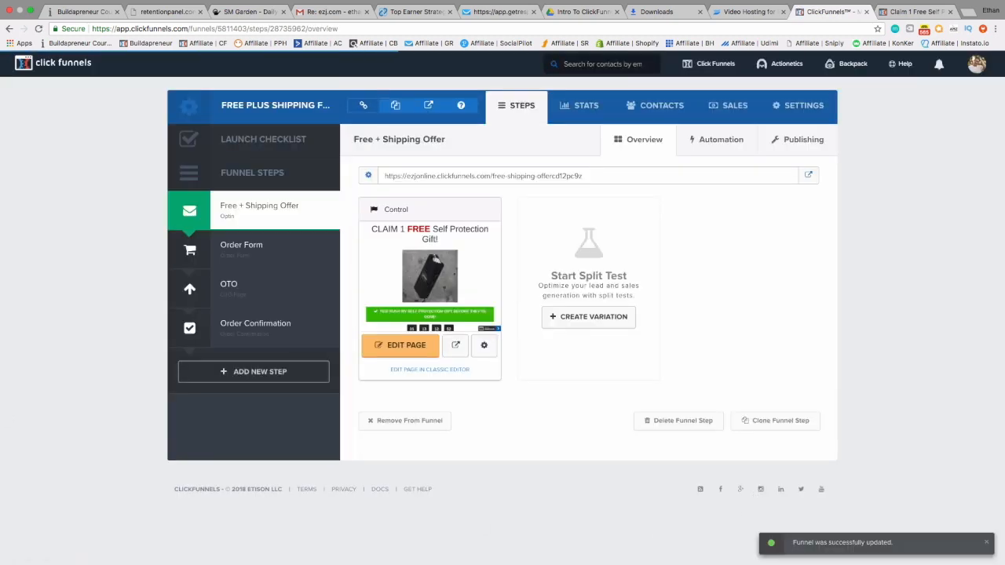
# Set the path of the Free + Shipping Offer control page to test and update the page
pyautogui.click(484, 347)
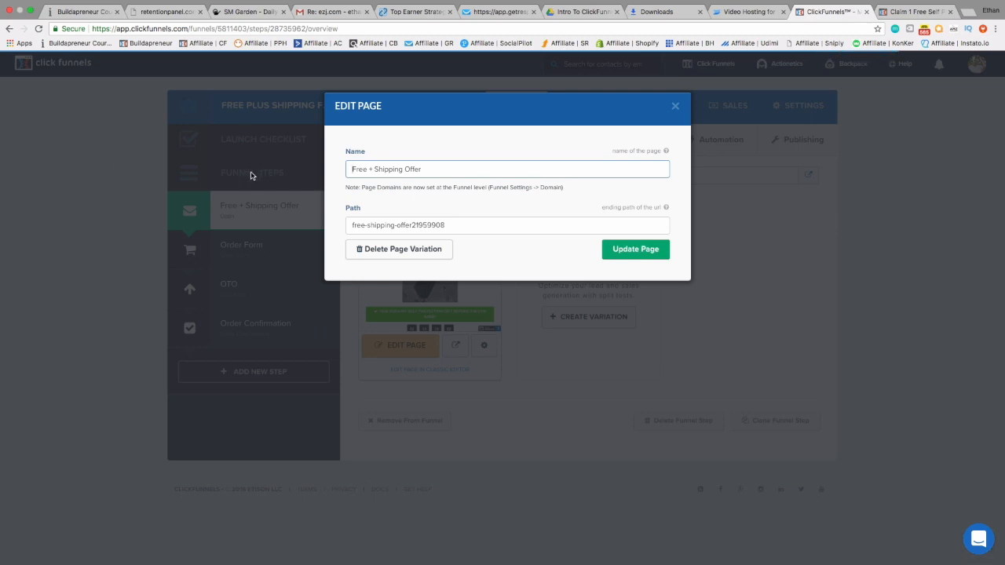
pyautogui.moveTo(361, 167); pyautogui.dragTo(417, 168)
pyautogui.click(419, 168)
pyautogui.moveTo(450, 223); pyautogui.dragTo(388, 212)
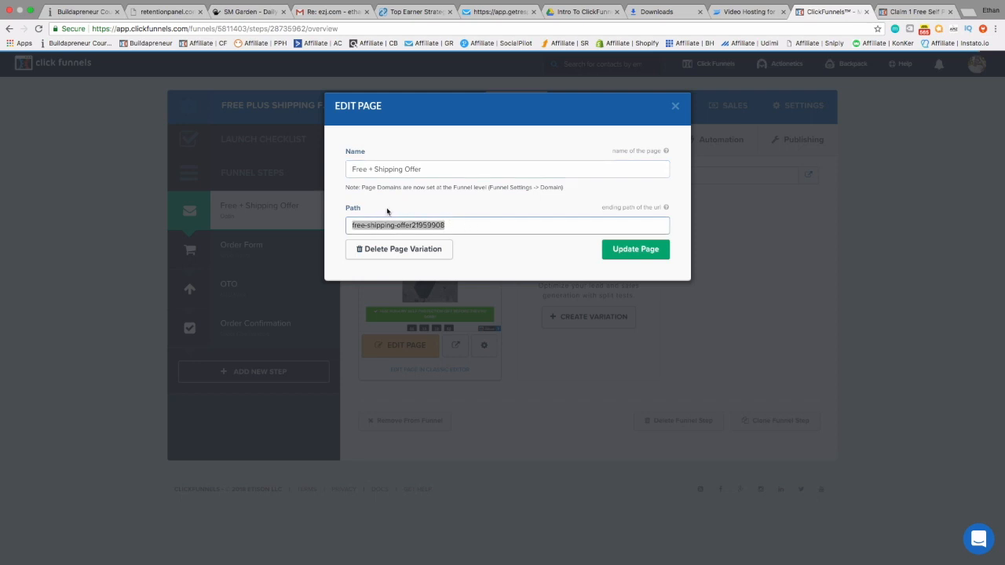
pyautogui.write('test')
pyautogui.click(635, 249)
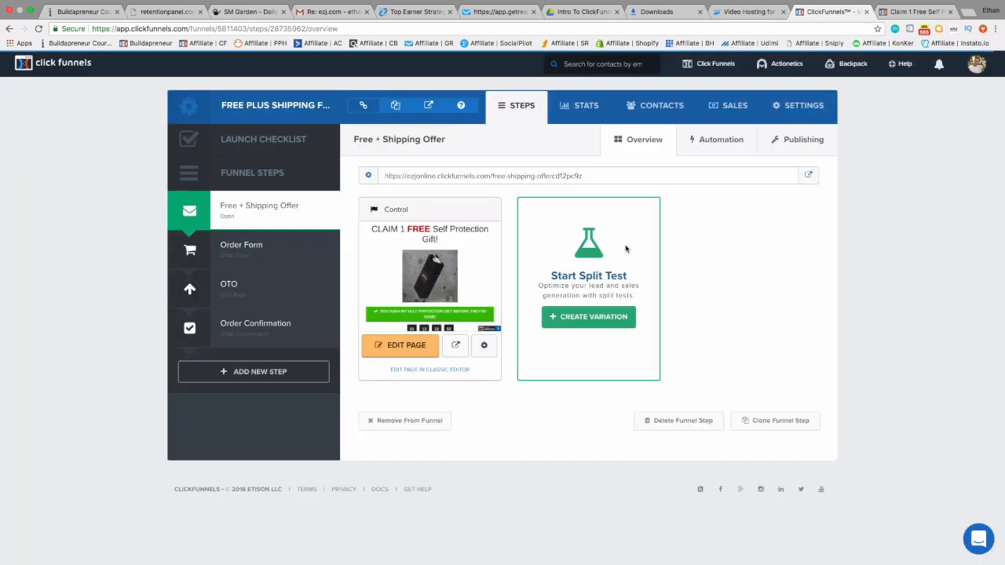
# Set the Free + Shipping Offer funnel step's path to mainurl and update the funnel step
pyautogui.click(370, 176)
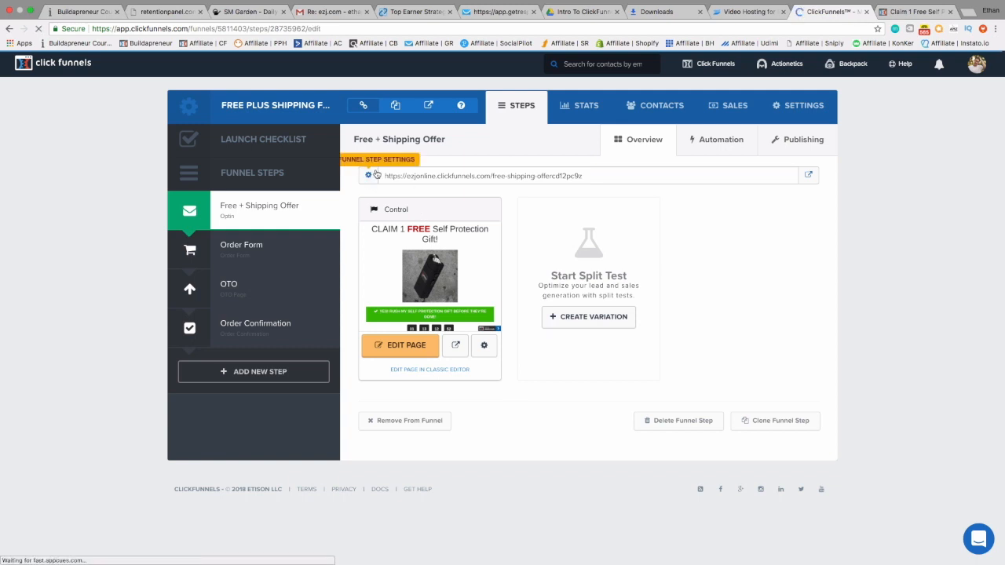
pyautogui.click(723, 195)
pyautogui.moveTo(724, 195); pyautogui.dragTo(600, 193)
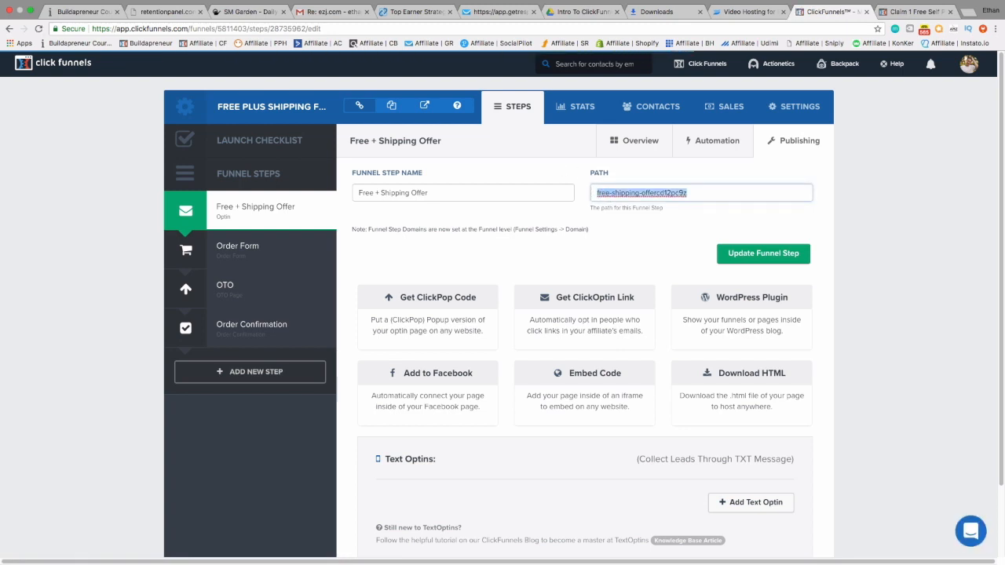
pyautogui.write('mainurl')
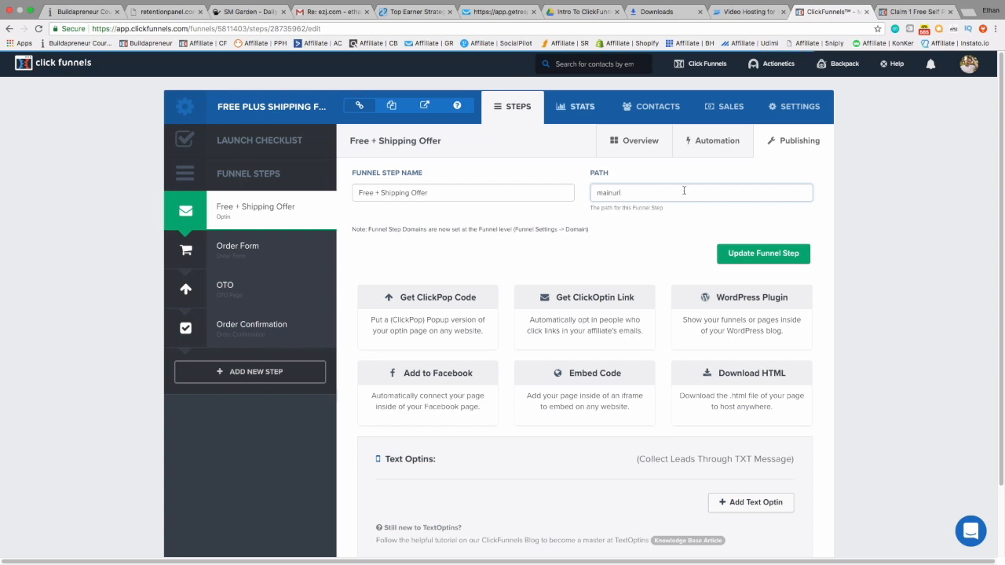
pyautogui.click(731, 256)
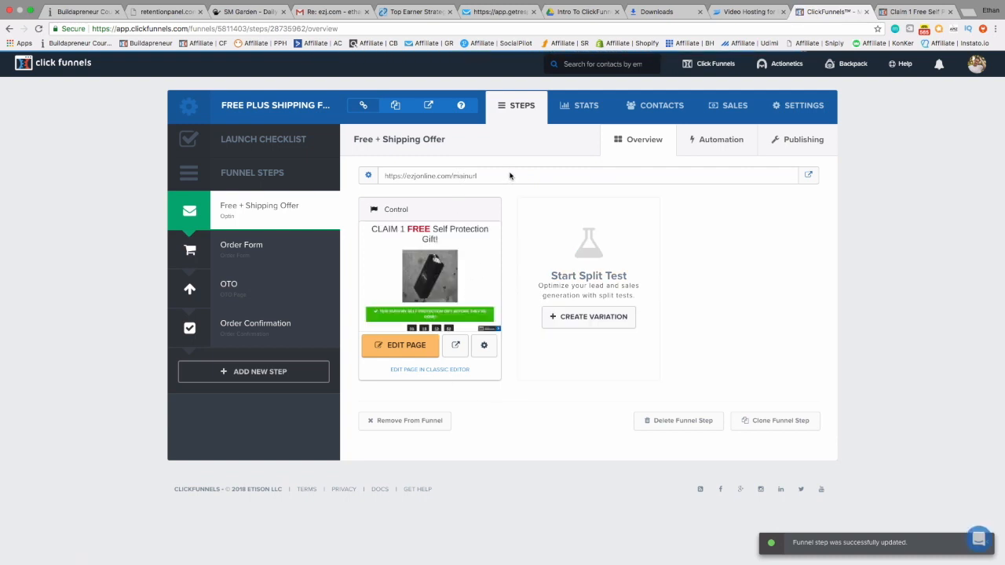
# Check the path in the Free + Shipping Offer control page's settings and update the page without changing it
pyautogui.click(484, 352)
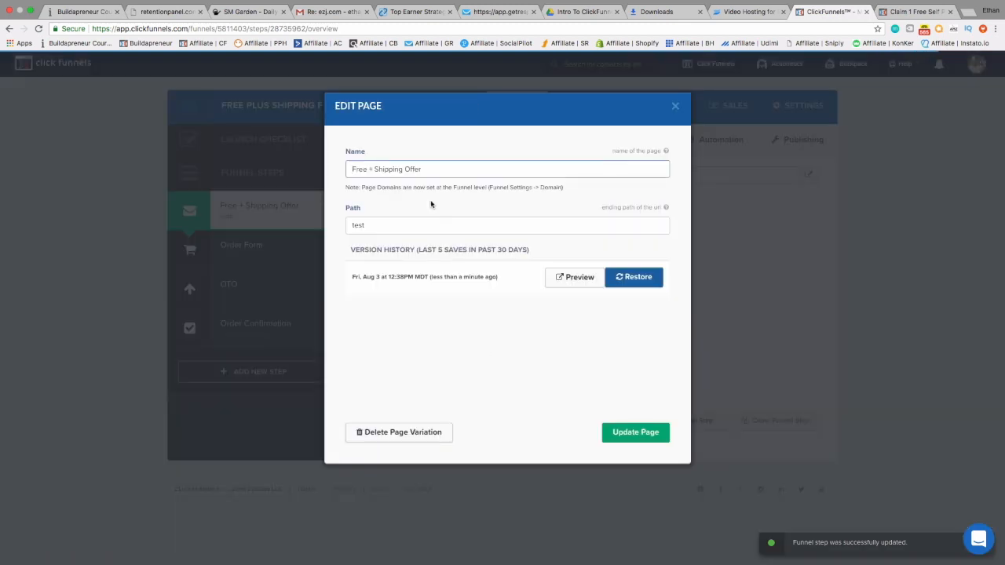
pyautogui.click(382, 227)
pyautogui.moveTo(381, 225); pyautogui.dragTo(344, 223)
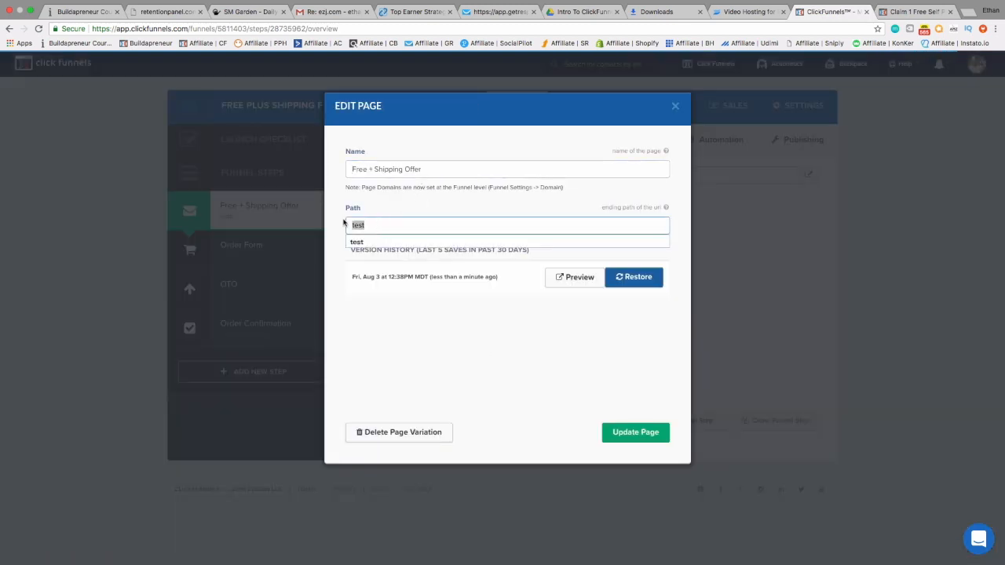
pyautogui.click(432, 401)
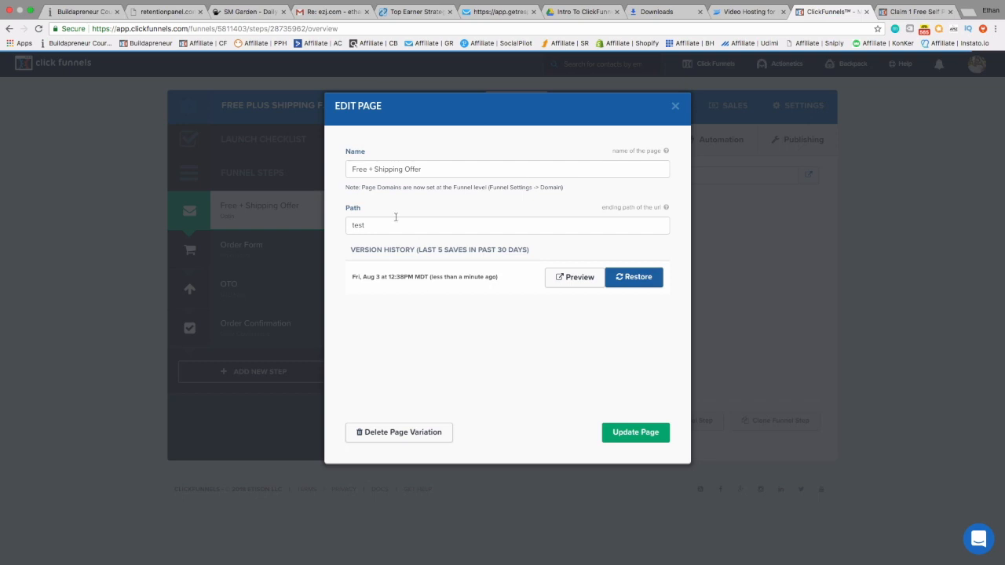
pyautogui.moveTo(369, 223); pyautogui.dragTo(346, 218)
pyautogui.click(565, 209)
pyautogui.click(635, 432)
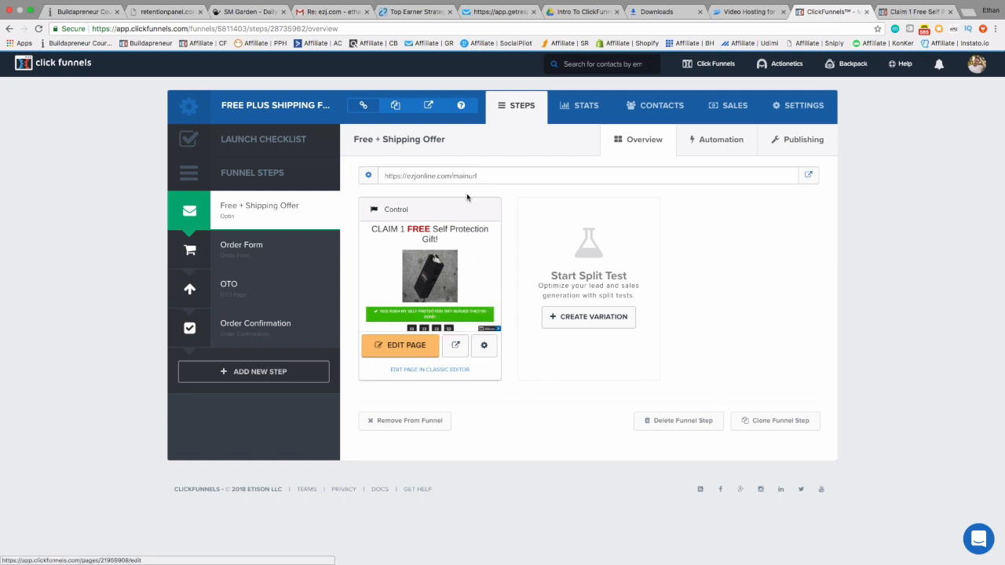
# Try placing the Order Form step ahead of Free + Shipping Offer, and restore the original step order
pyautogui.click(397, 169)
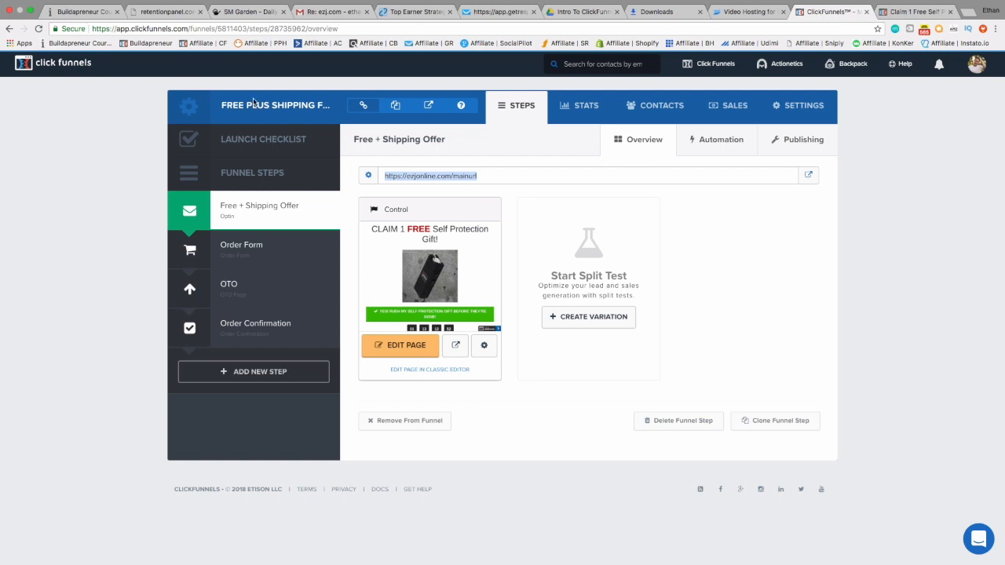
pyautogui.moveTo(253, 242); pyautogui.dragTo(252, 196)
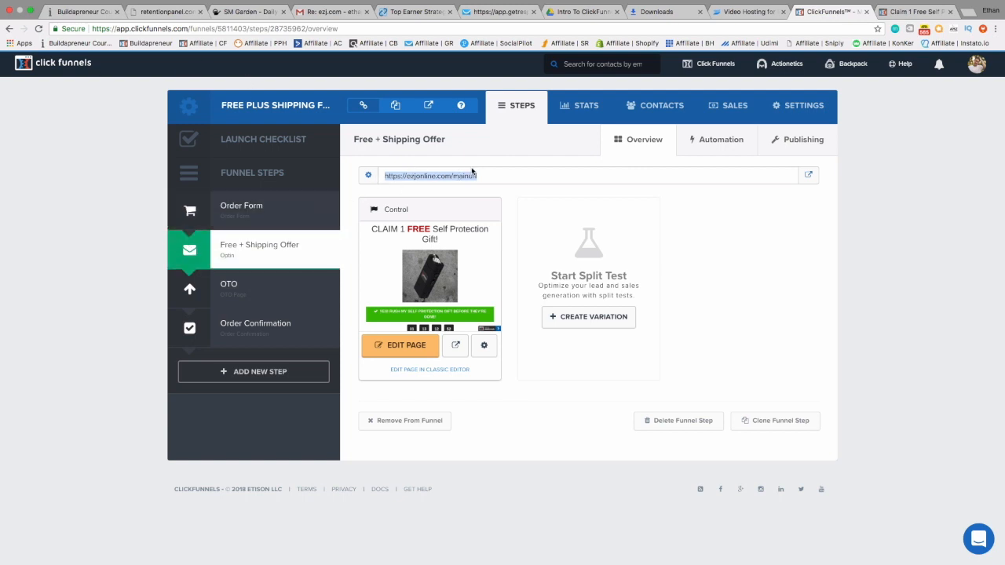
pyautogui.click(293, 286)
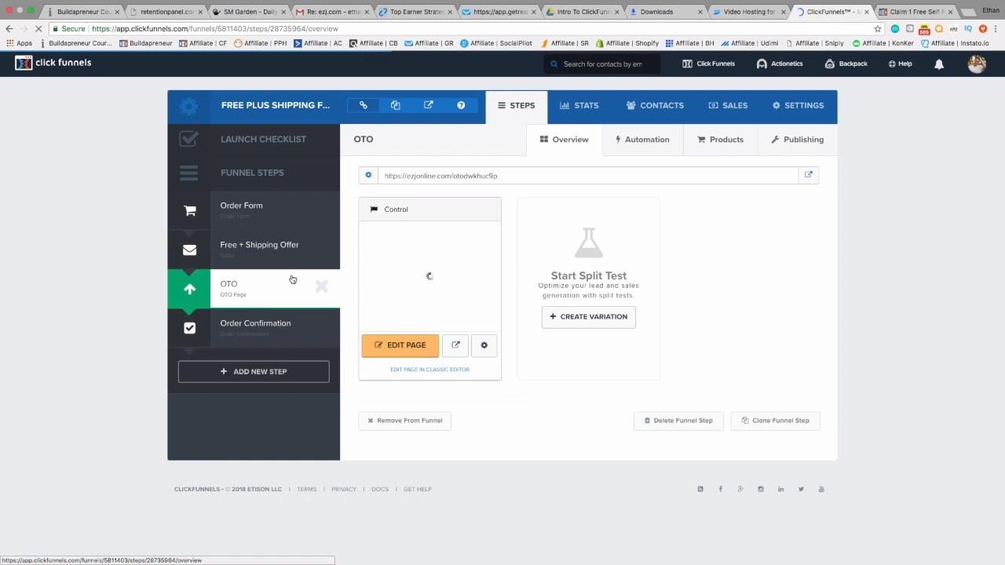
pyautogui.click(281, 260)
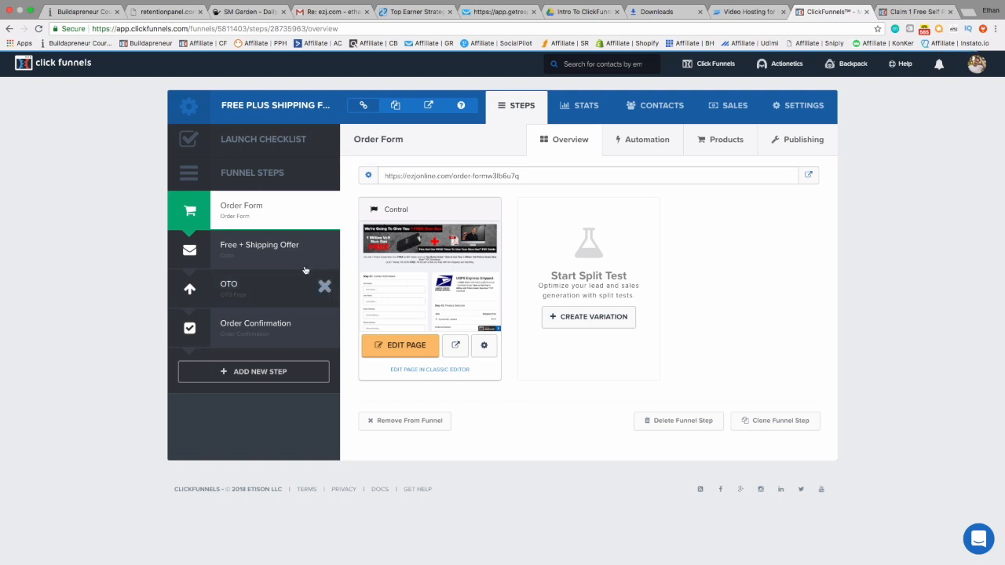
pyautogui.moveTo(260, 260); pyautogui.dragTo(266, 206)
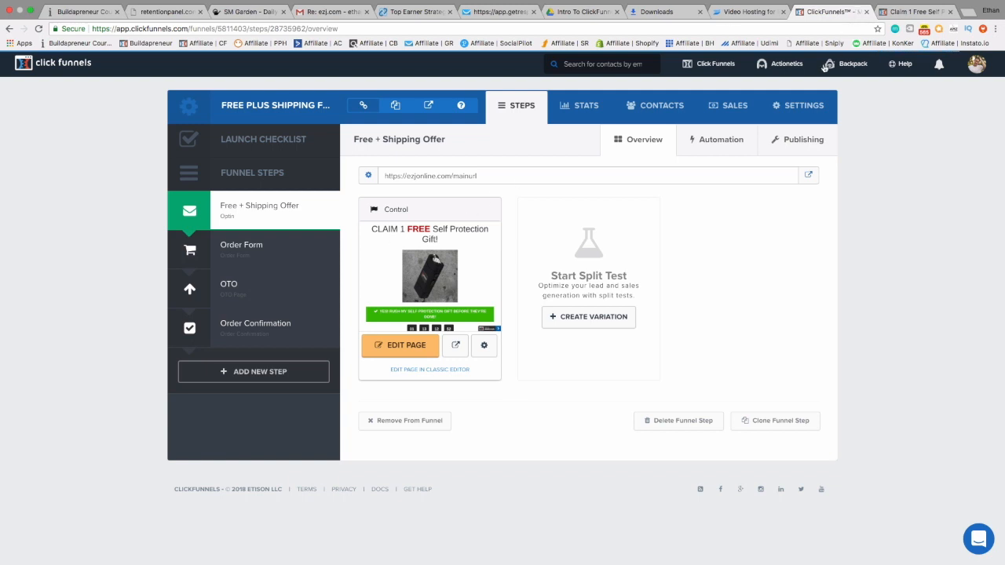
# View the live Free + Shipping Offer page and preview its saved version from the page's version history
pyautogui.click(811, 176)
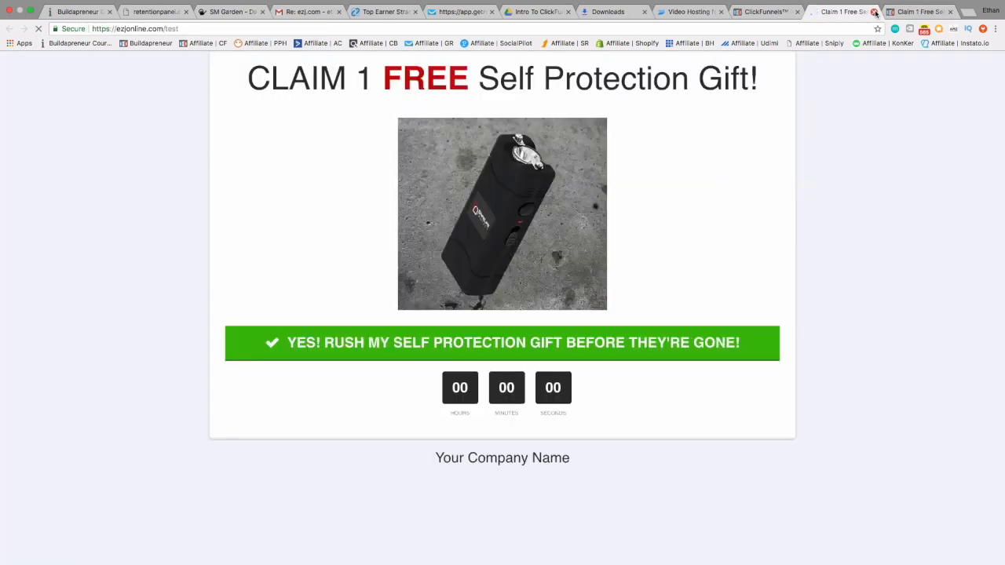
pyautogui.click(874, 12)
pyautogui.click(485, 346)
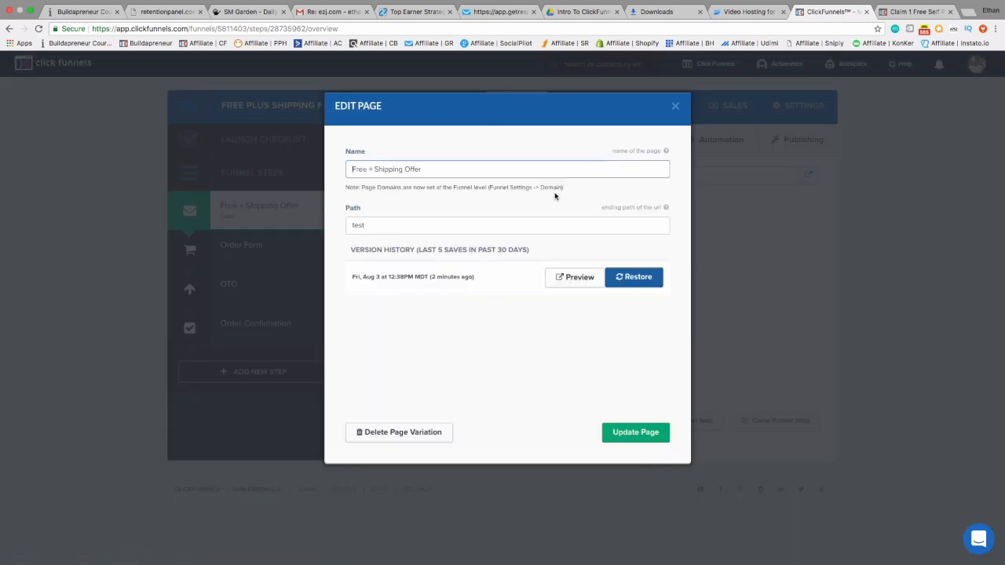
pyautogui.rightClick(572, 279)
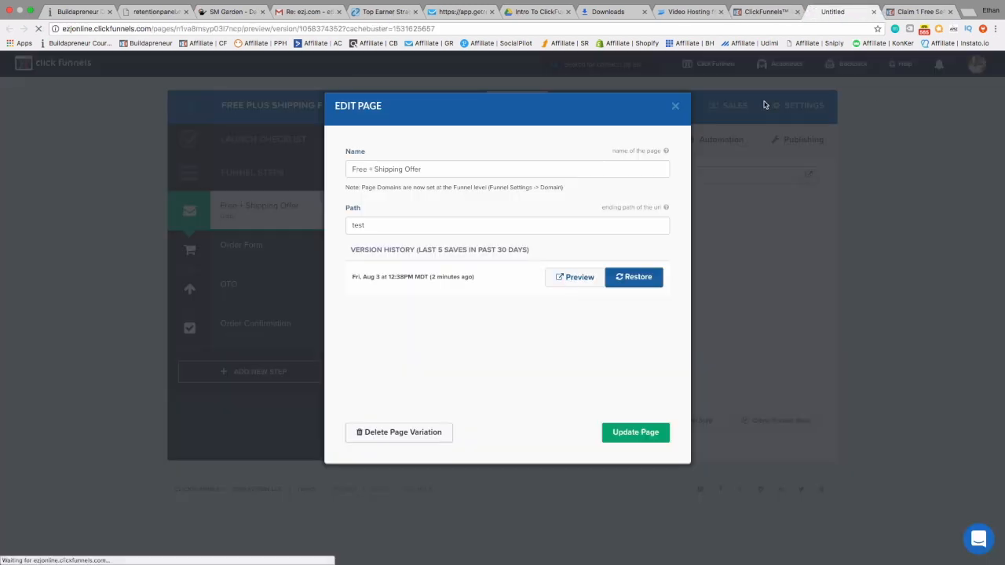
pyautogui.hotkey('ctrl', 'Tab')
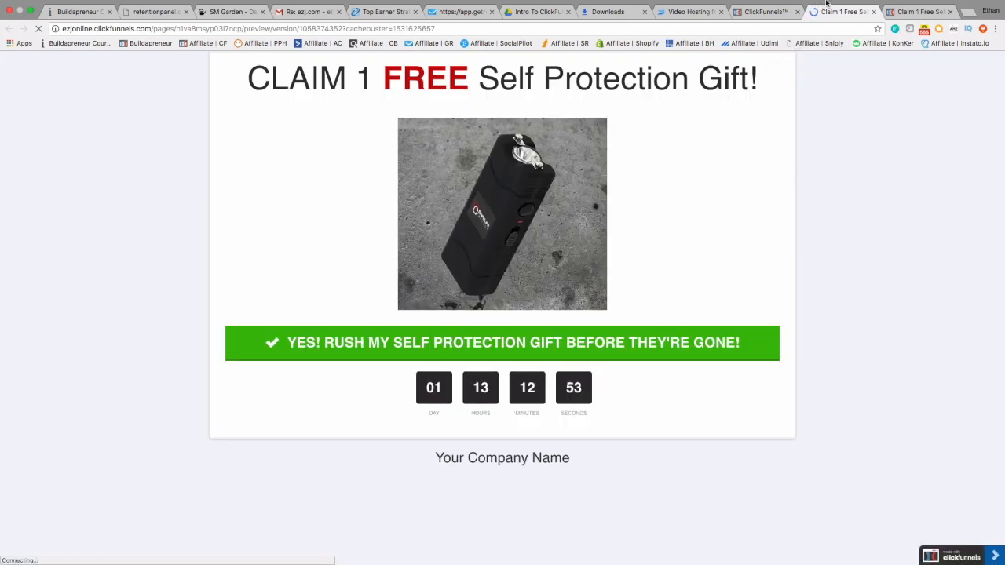
pyautogui.click(873, 12)
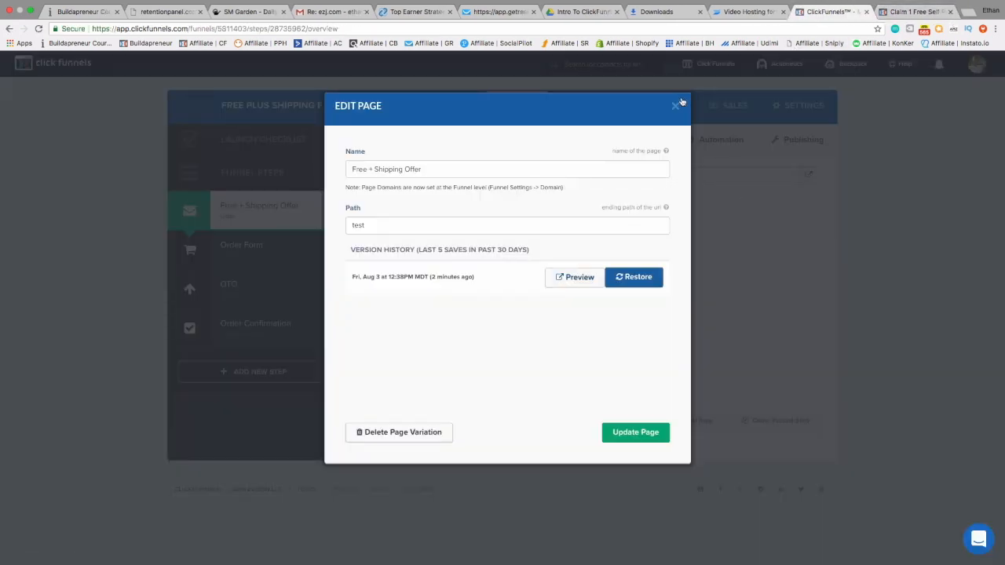
pyautogui.click(675, 105)
pyautogui.click(325, 248)
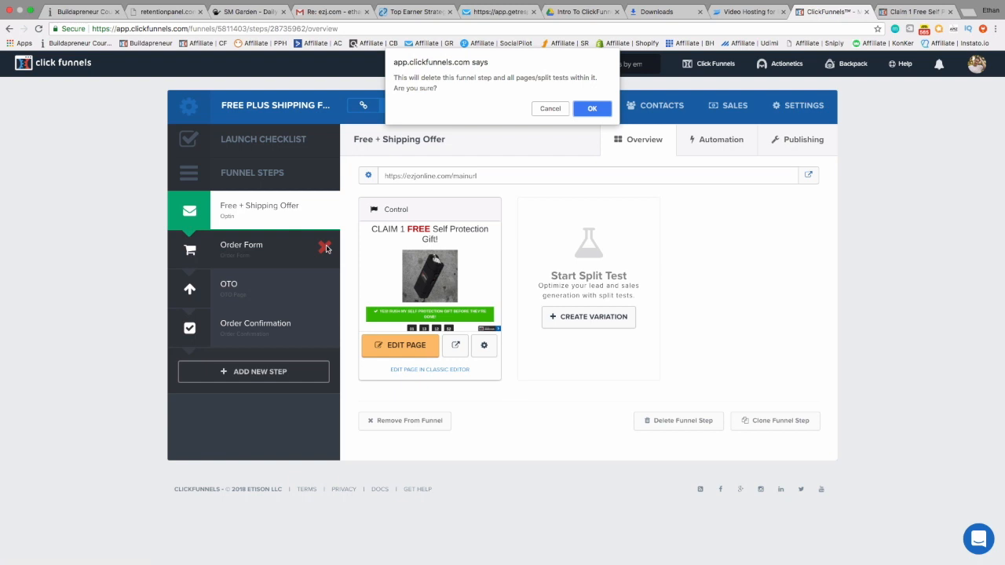
pyautogui.click(549, 109)
pyautogui.click(257, 250)
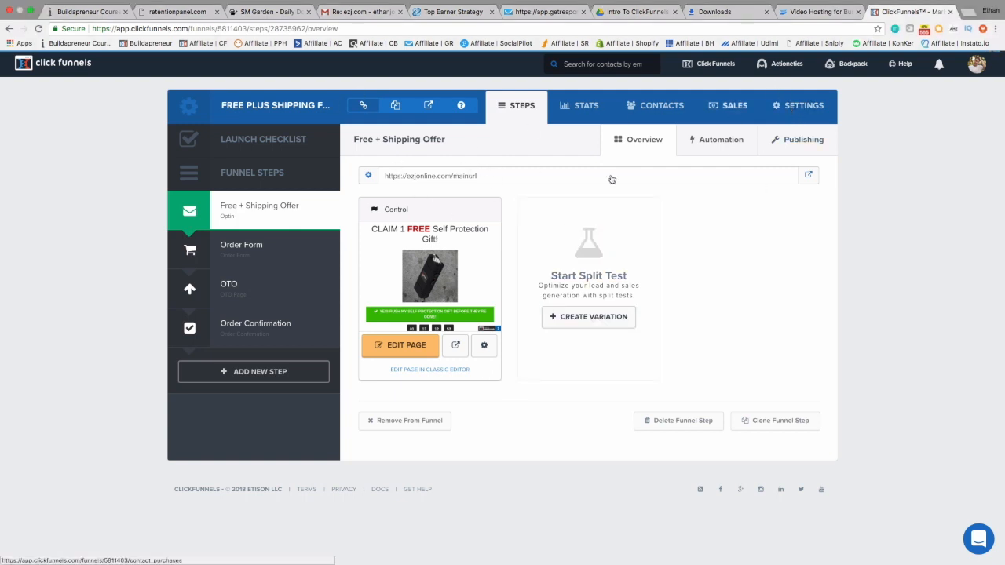
# Compare the funnel's domain and path settings with the Free + Shipping Offer step's URL and publishing path
pyautogui.moveTo(385, 176); pyautogui.dragTo(485, 177)
pyautogui.click(798, 102)
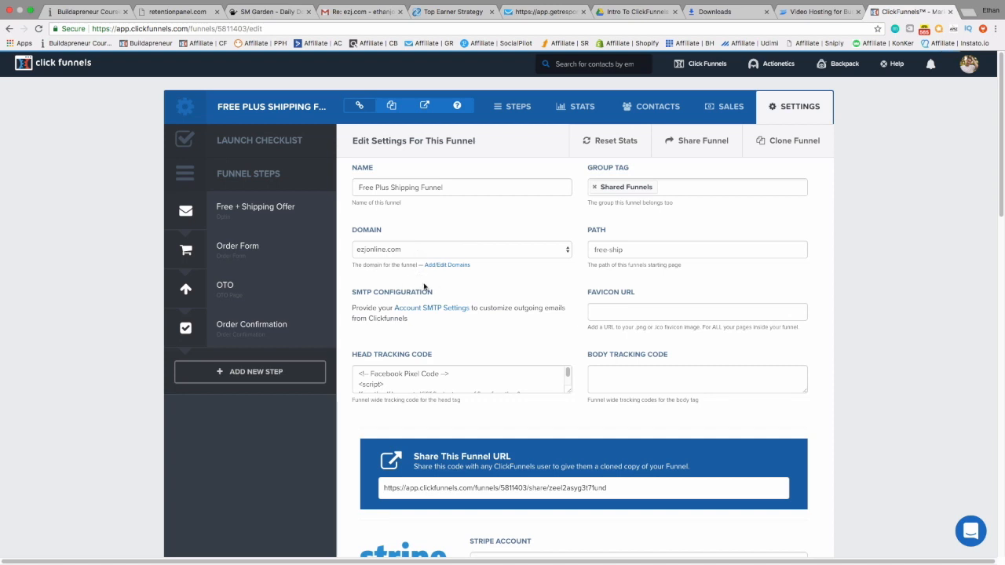
pyautogui.click(247, 223)
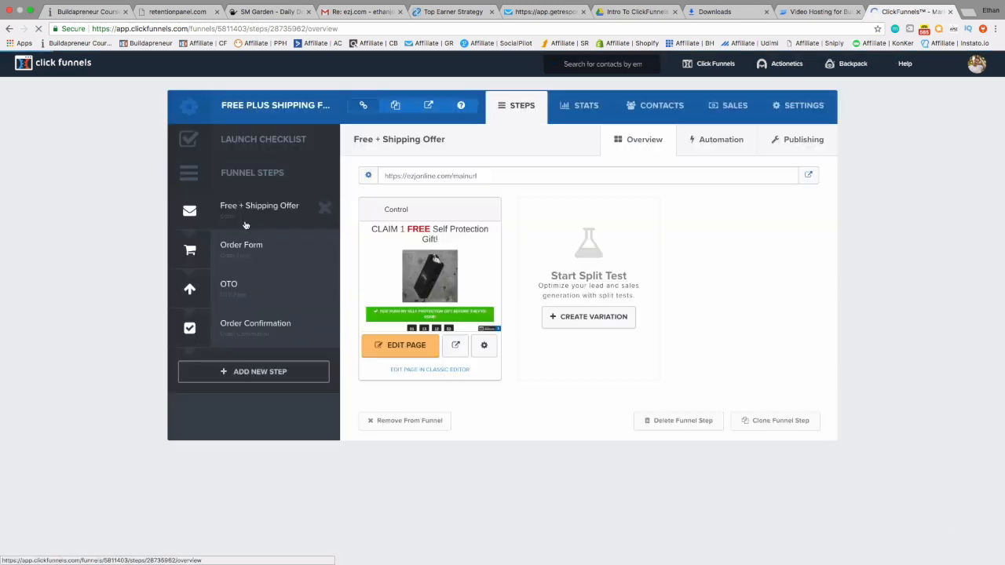
pyautogui.click(386, 175)
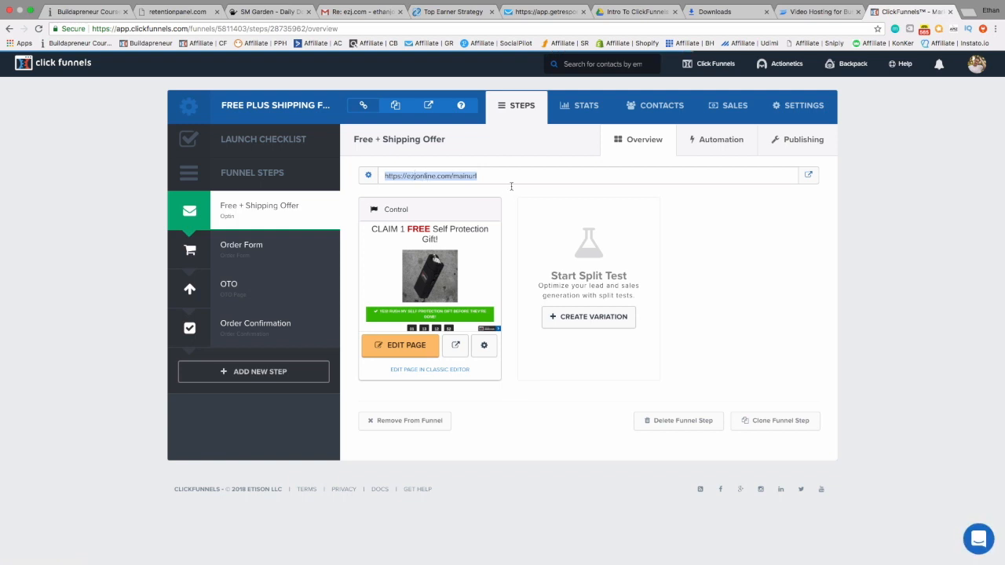
pyautogui.click(483, 181)
pyautogui.doubleClick(467, 174)
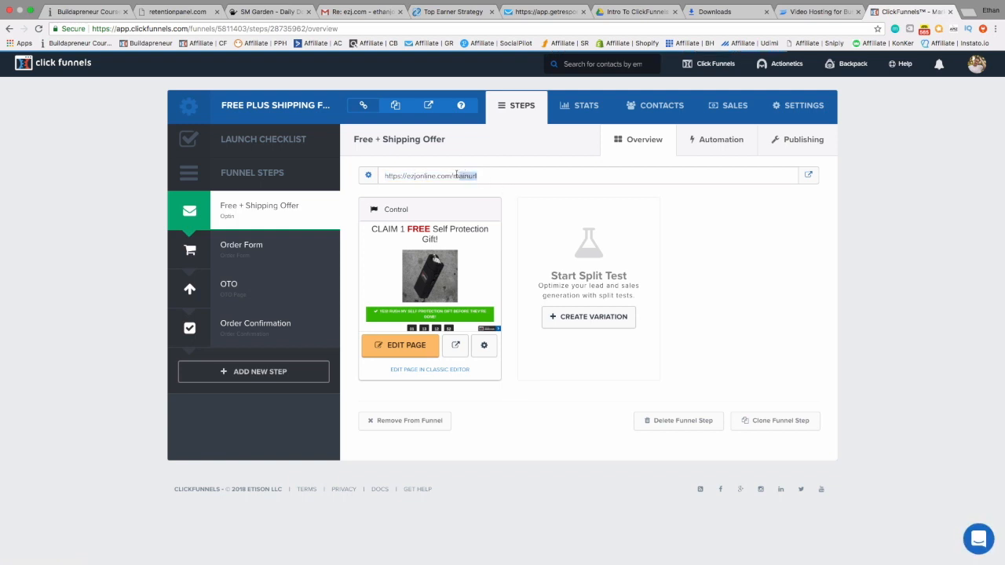
pyautogui.click(370, 179)
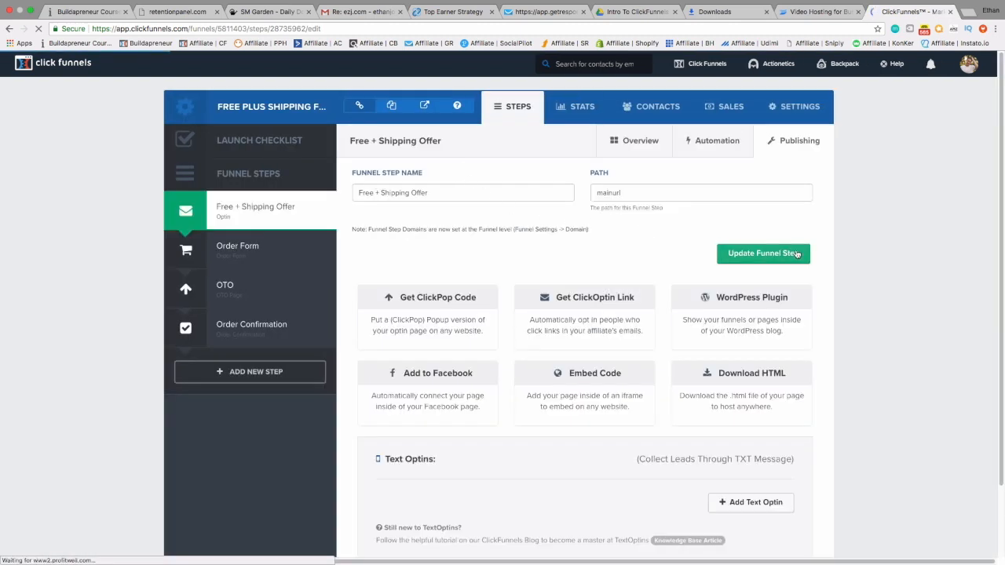
pyautogui.click(293, 208)
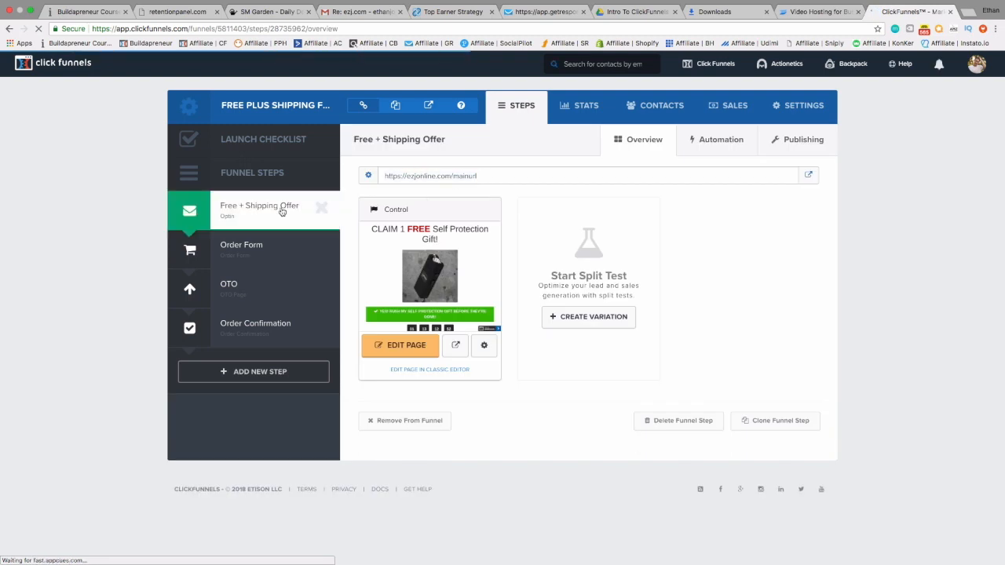
# View the overviews of the Order Form and OTO steps, and highlight the OTO step's URL
pyautogui.click(277, 255)
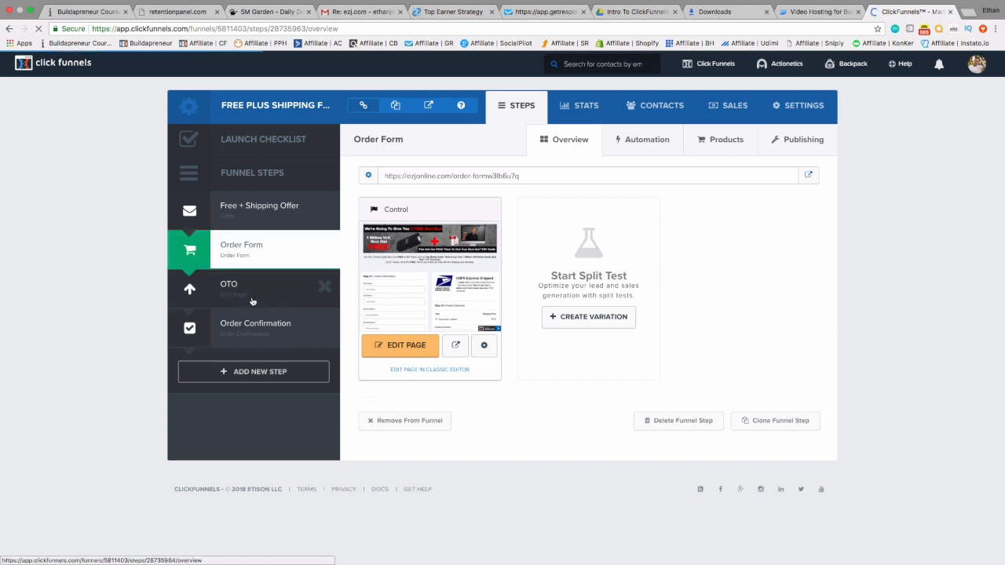
pyautogui.click(252, 302)
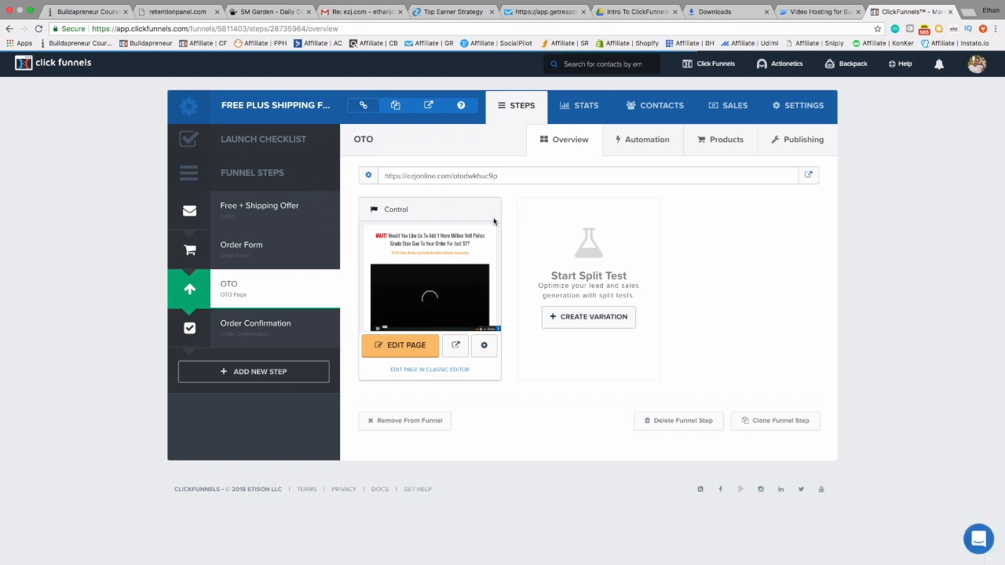
pyautogui.moveTo(521, 180); pyautogui.dragTo(424, 165)
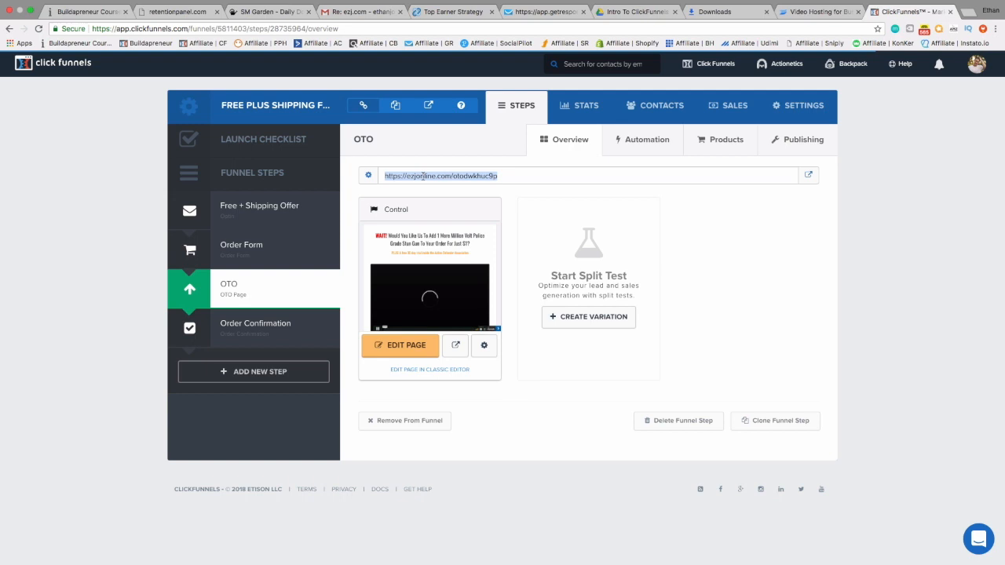
# Open the live Free + Shipping Offer page and bring up its name and email opt-in popup
pyautogui.click(270, 206)
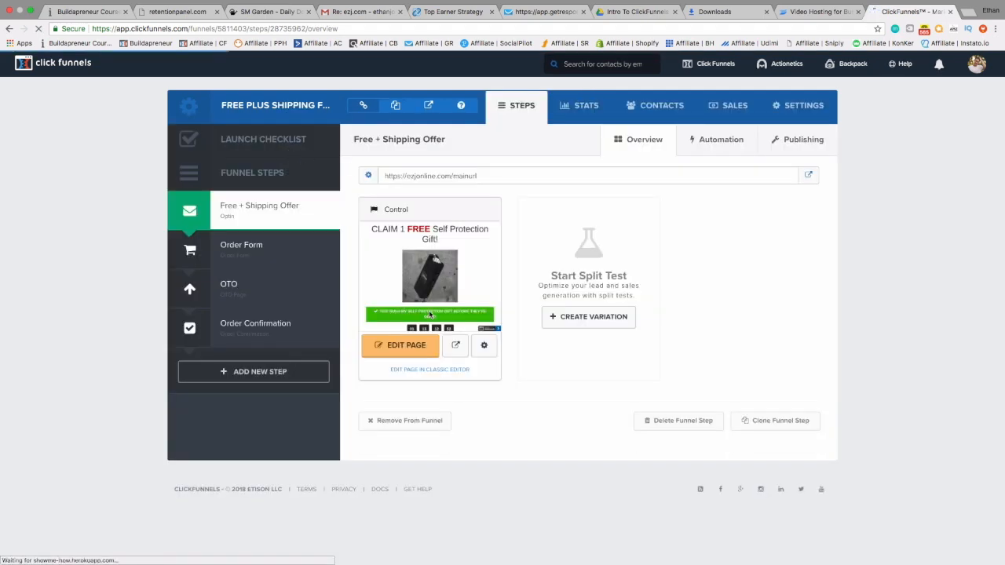
pyautogui.click(446, 343)
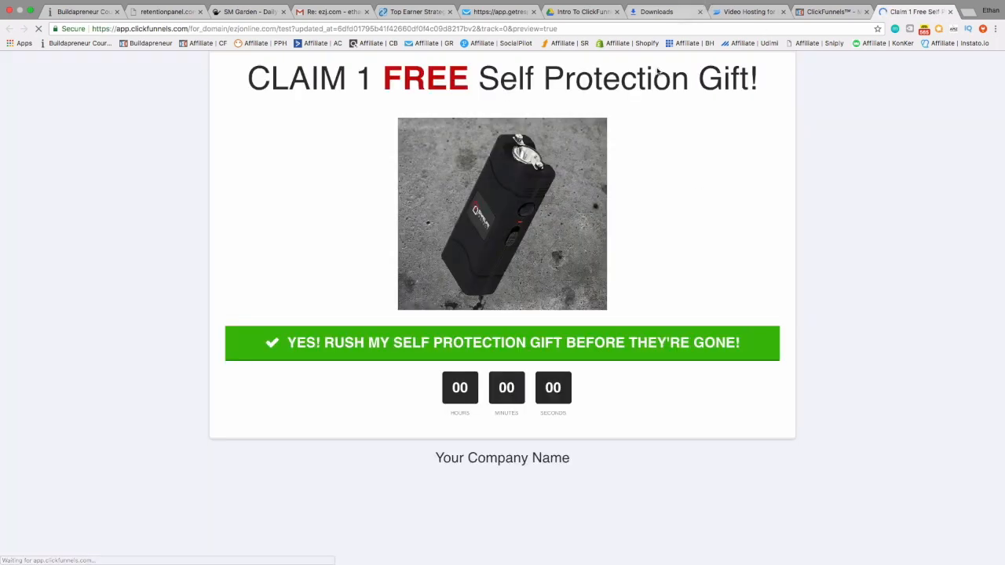
pyautogui.click(631, 330)
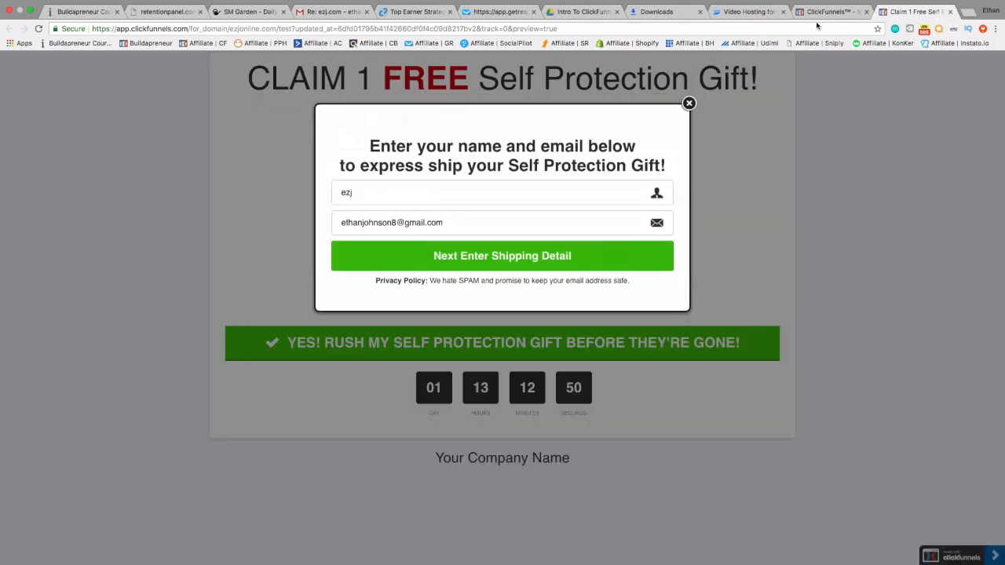
# View the Order Form step's overview in the funnel and highlight its URL
pyautogui.click(820, 12)
pyautogui.click(269, 262)
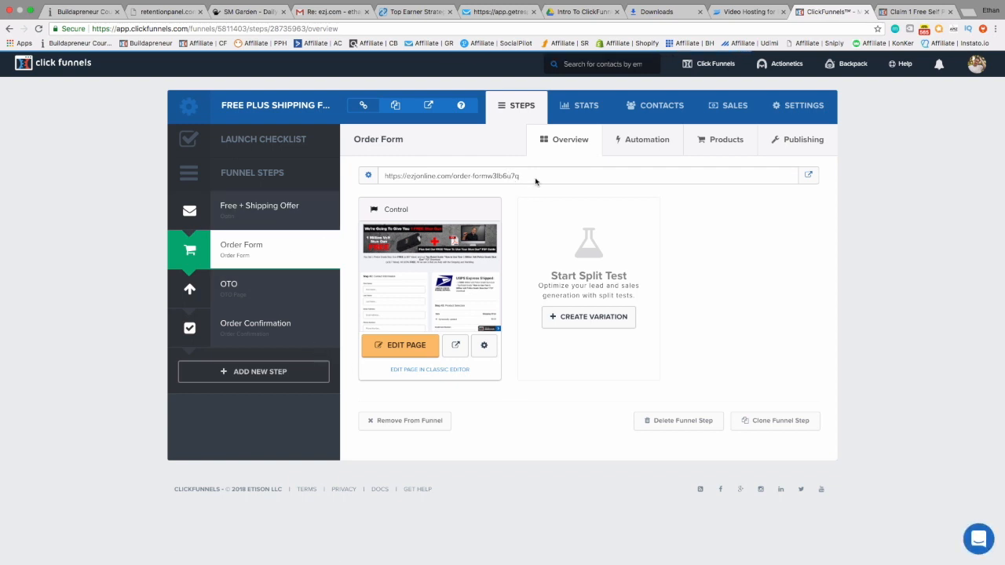
pyautogui.moveTo(537, 176); pyautogui.dragTo(386, 168)
# Review the funnel-level domain and path in the funnel's settings
pyautogui.click(804, 107)
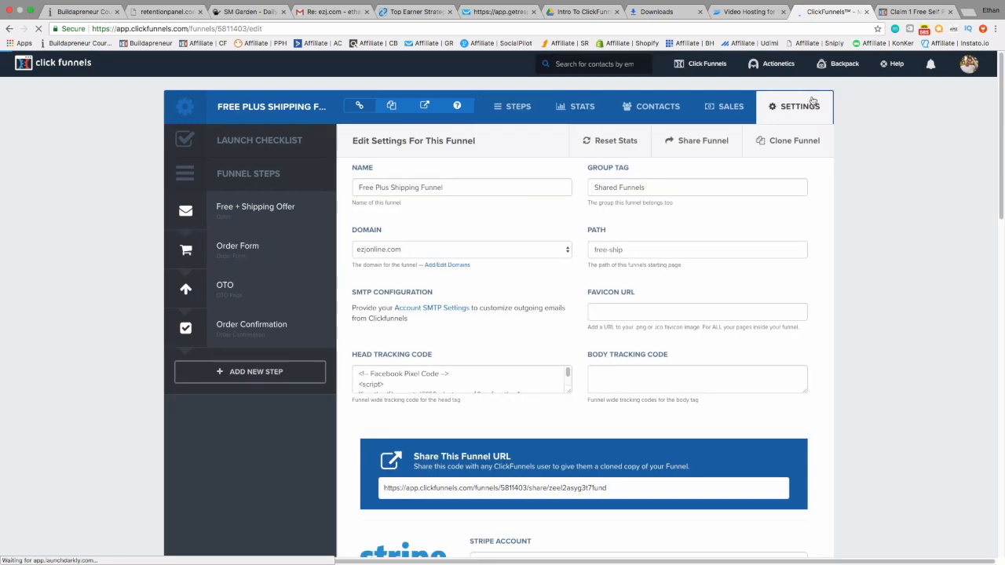
pyautogui.click(354, 249)
pyautogui.click(357, 250)
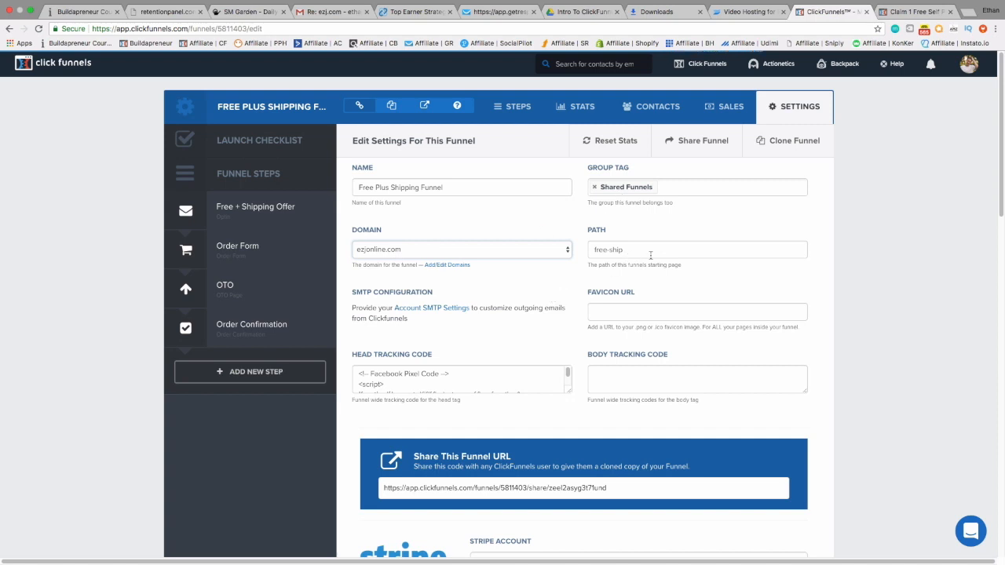
# Reorder the funnel steps so OTO comes directly before Order Form, and return to the Free + Shipping Offer overview
pyautogui.moveTo(228, 247); pyautogui.dragTo(237, 199)
pyautogui.moveTo(224, 287)
pyautogui.mouseDown()
pyautogui.moveTo(229, 187)
pyautogui.moveTo(227, 289)
pyautogui.moveTo(227, 273)
pyautogui.mouseUp()
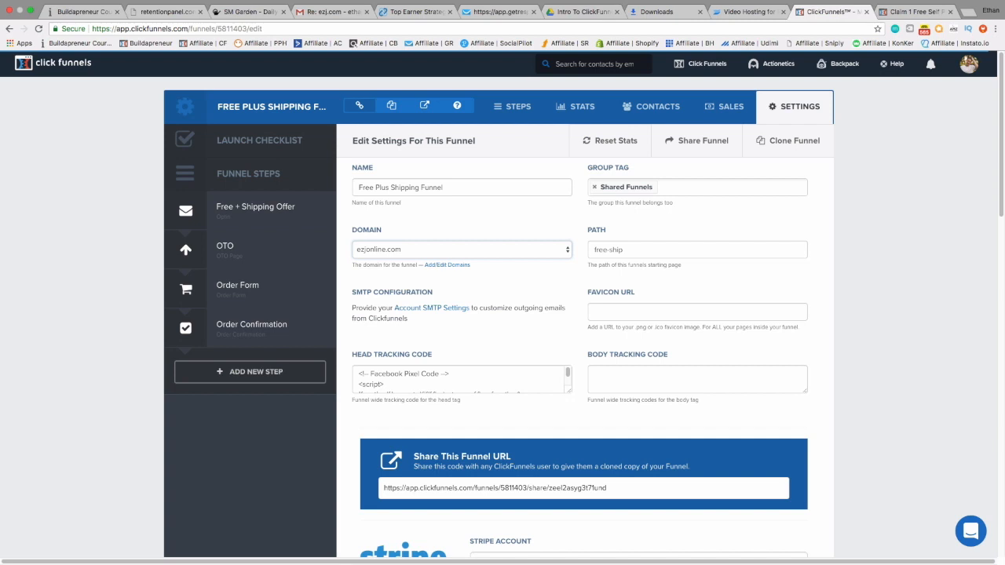
pyautogui.click(511, 117)
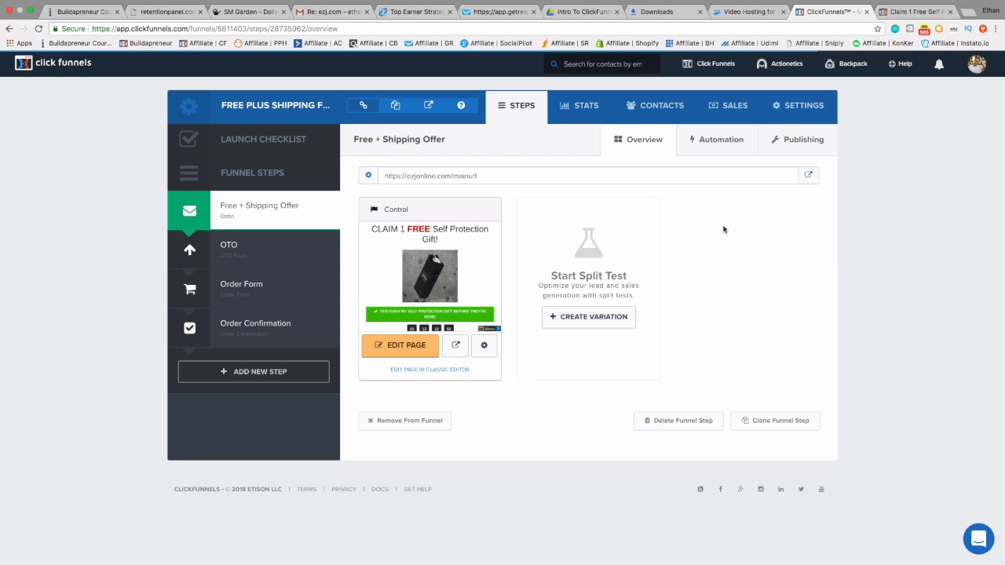
# Try to create a split-test variation of the Free + Shipping Offer page from the Free Training template
pyautogui.click(611, 320)
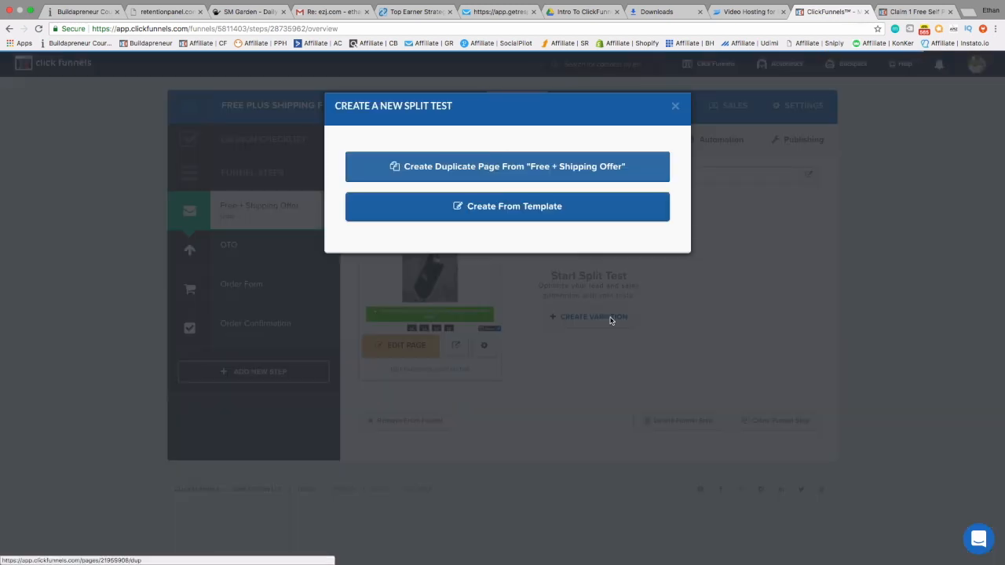
pyautogui.click(501, 206)
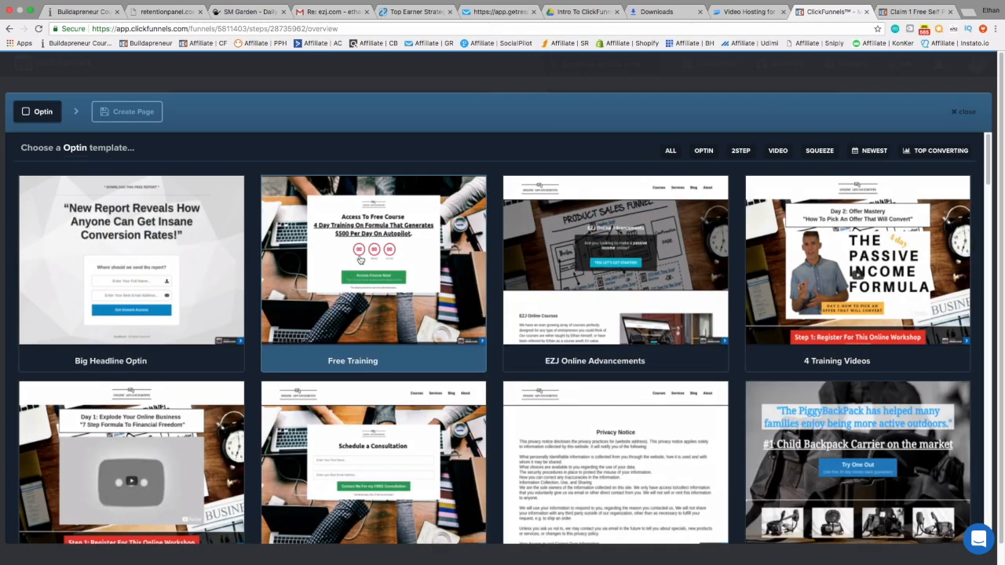
pyautogui.moveTo(360, 259)
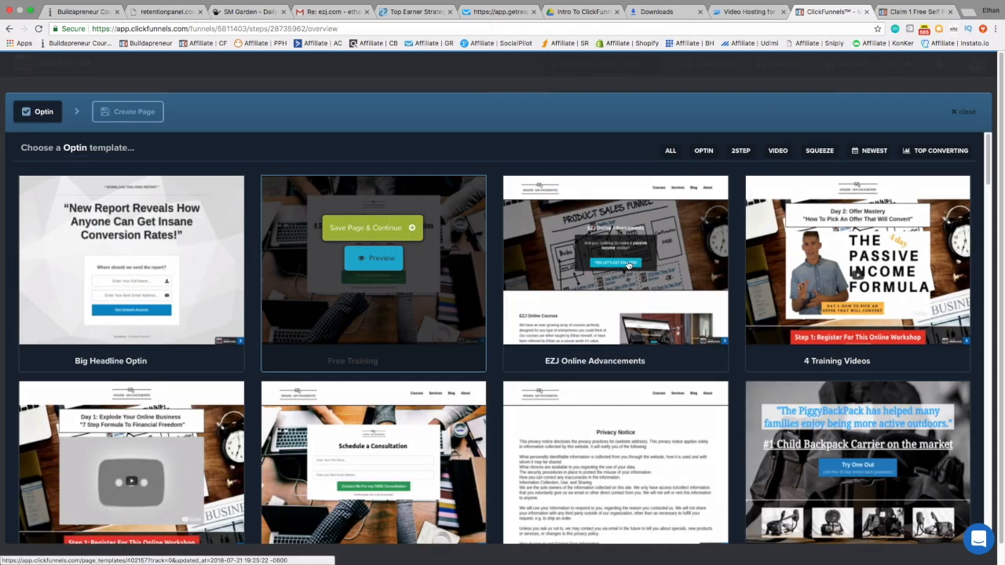
pyautogui.click(357, 234)
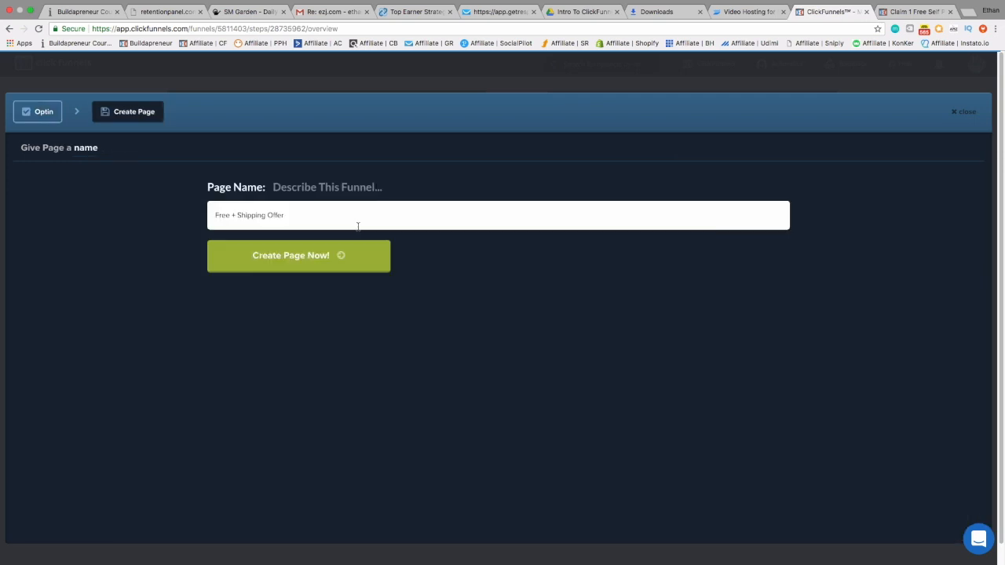
pyautogui.click(293, 265)
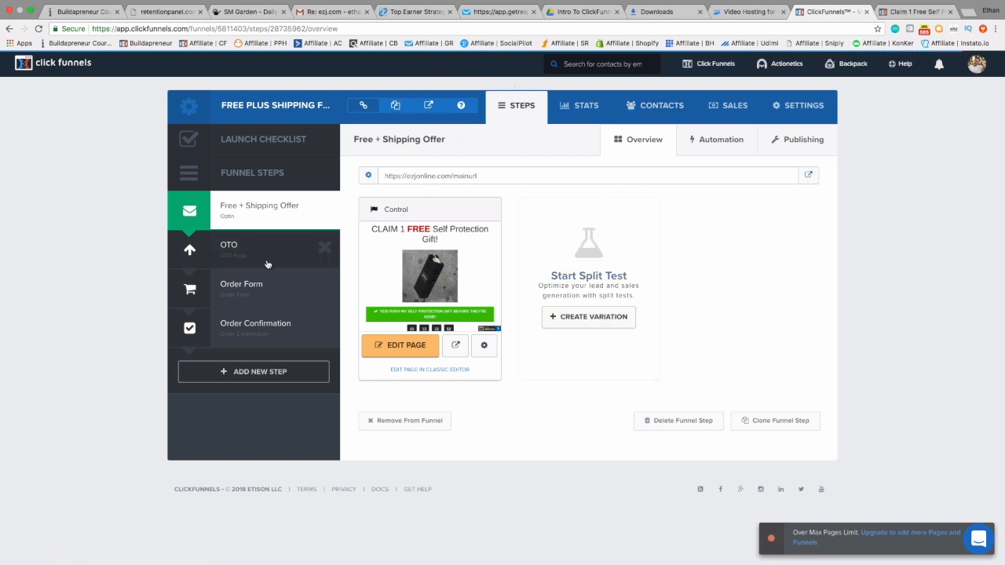
# View the OTO step's overview, and open the Free + Shipping Offer page for editing
pyautogui.click(245, 247)
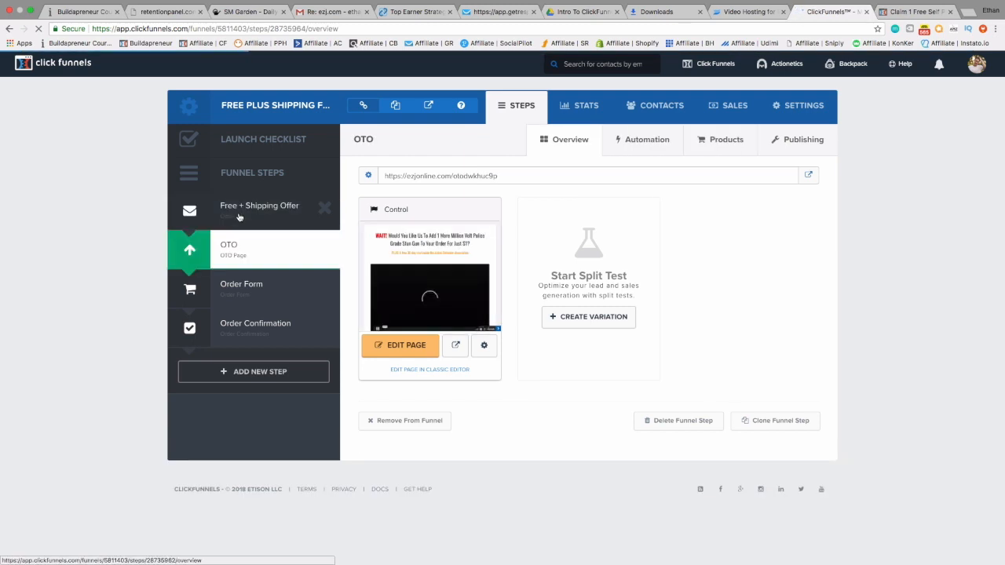
pyautogui.click(240, 217)
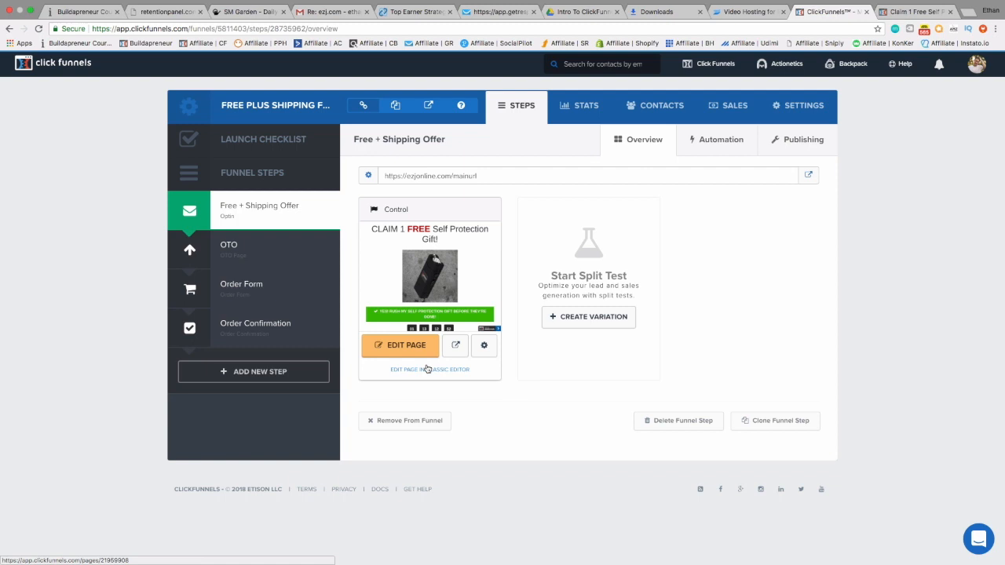
pyautogui.click(401, 353)
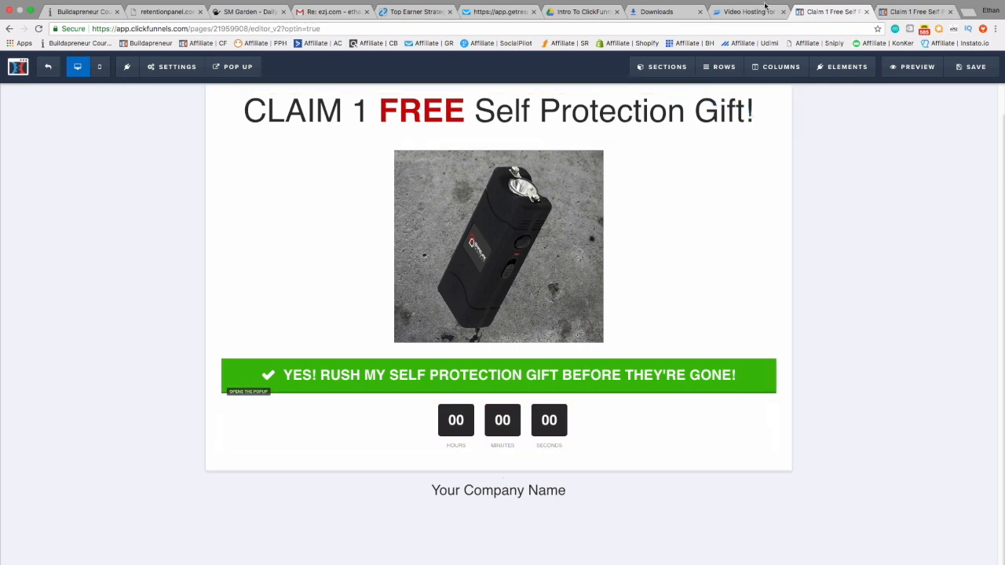
# Add a full-width section below the countdown section and give it a one-column row
pyautogui.moveTo(688, 68)
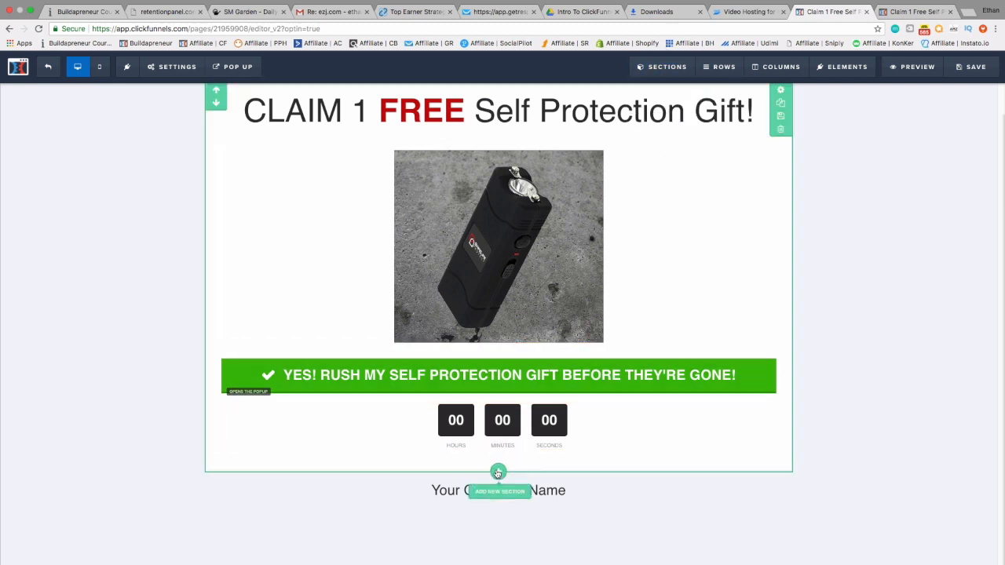
pyautogui.click(498, 473)
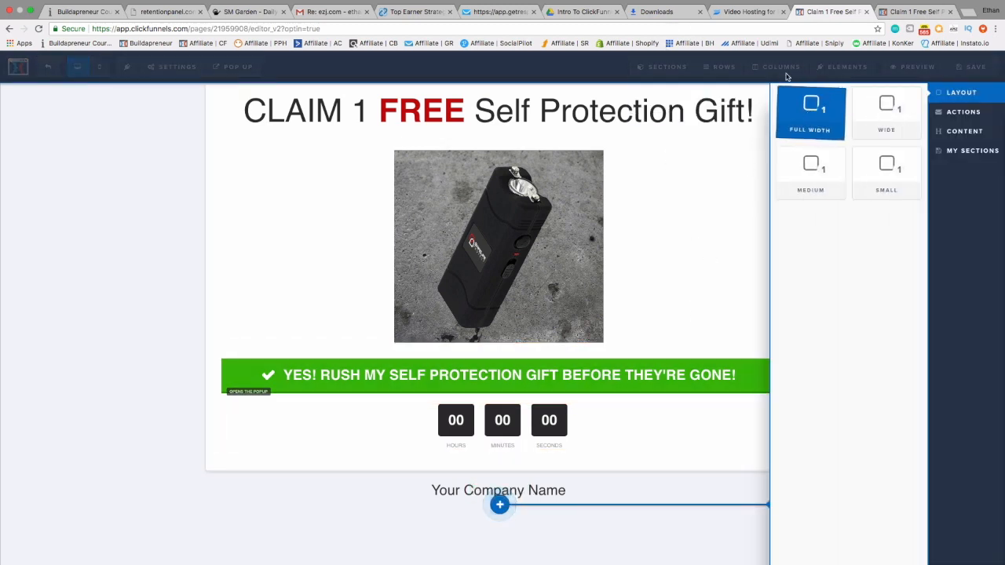
pyautogui.click(793, 99)
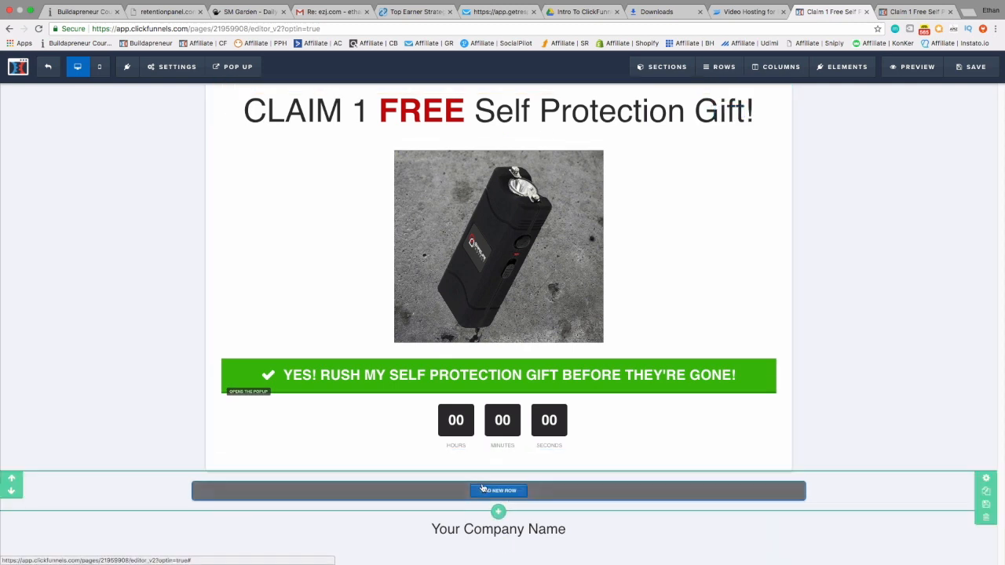
pyautogui.click(487, 491)
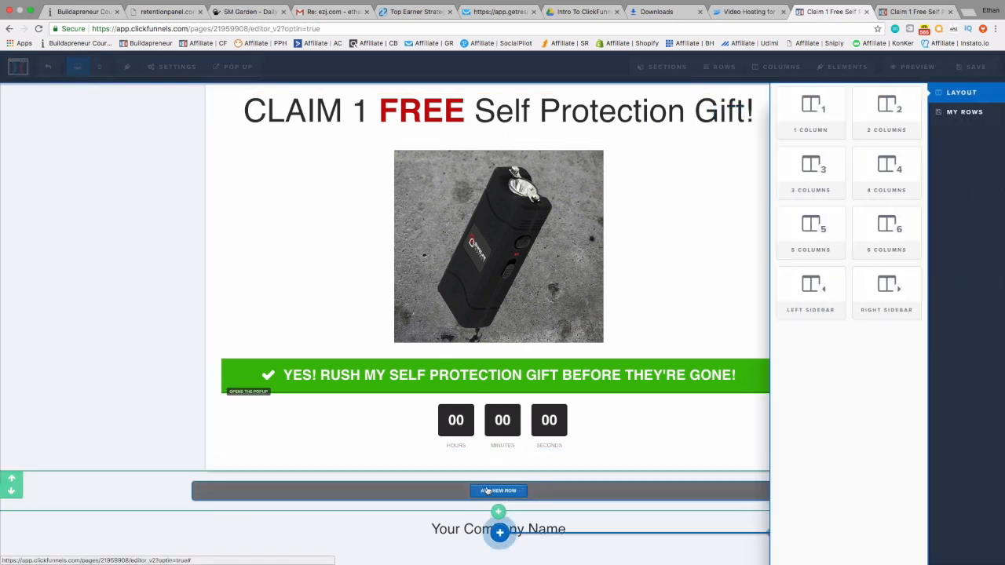
pyautogui.click(819, 111)
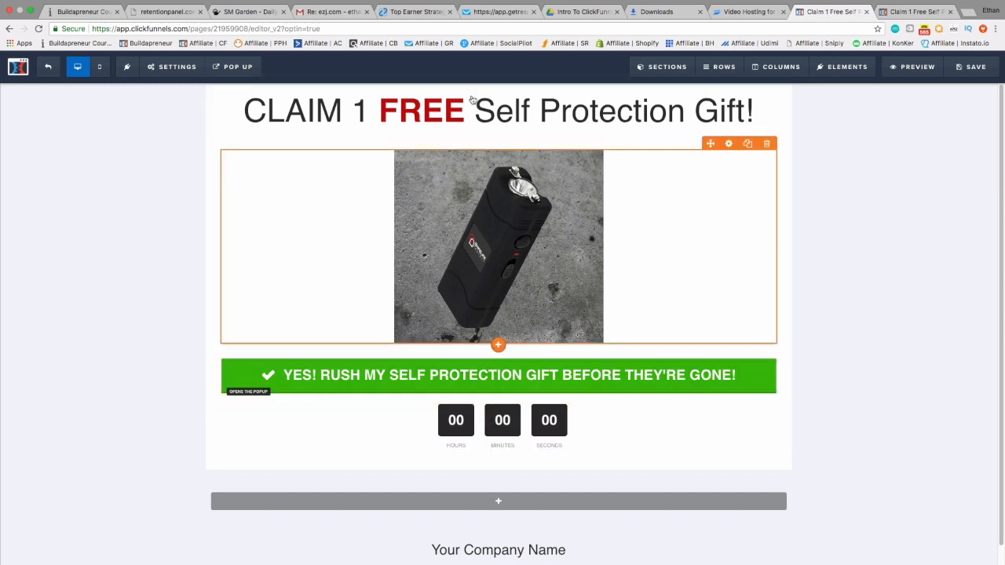
# Add a sub-headline element to the new one-column row above the company name
pyautogui.scroll(-1, 540, 420)
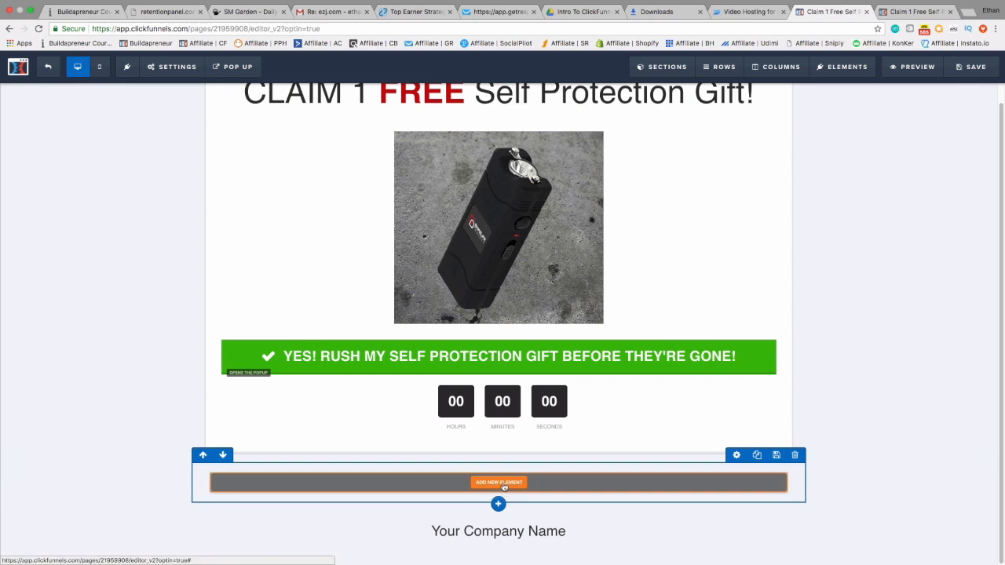
pyautogui.click(501, 483)
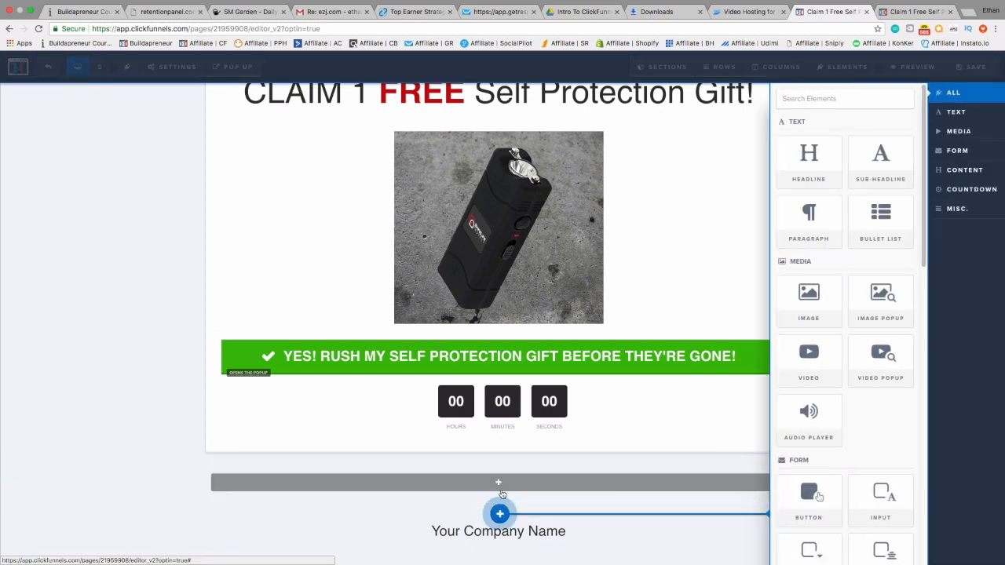
pyautogui.click(875, 165)
pyautogui.moveTo(622, 459); pyautogui.dragTo(515, 487)
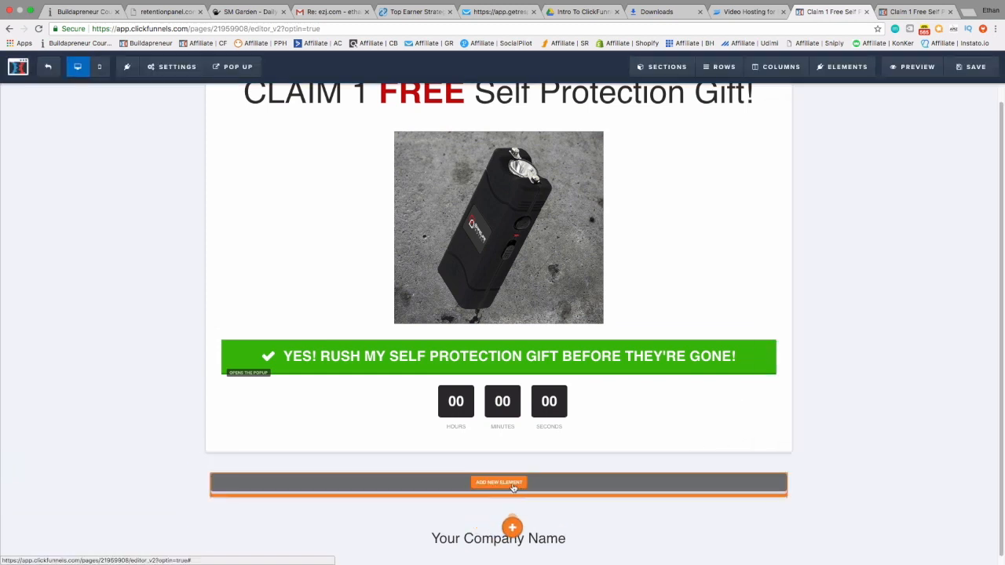
# Replace the new sub-headline's placeholder text with "Claim 1 FREE Self Protection Gift!"
pyautogui.click(568, 484)
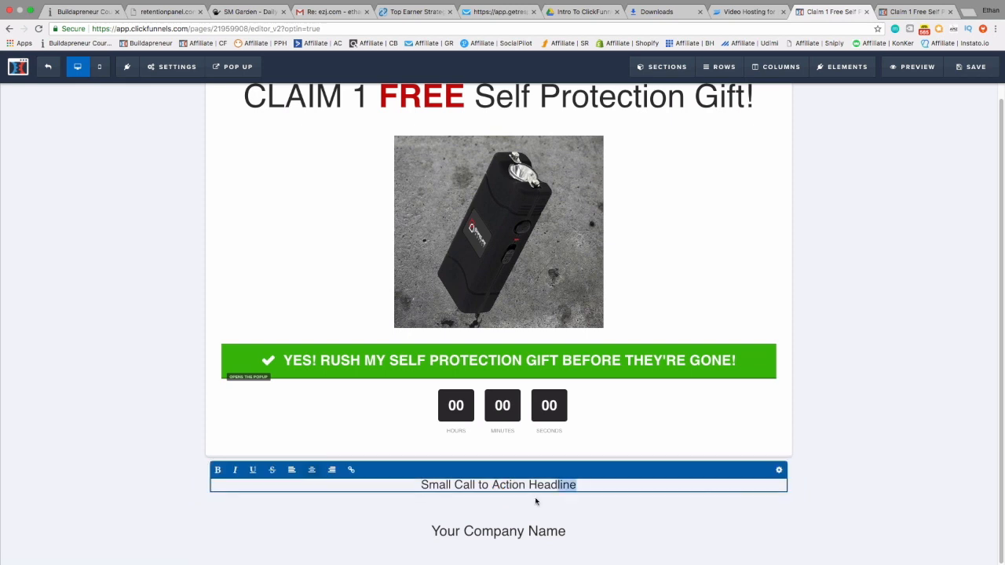
pyautogui.moveTo(579, 485); pyautogui.dragTo(420, 486)
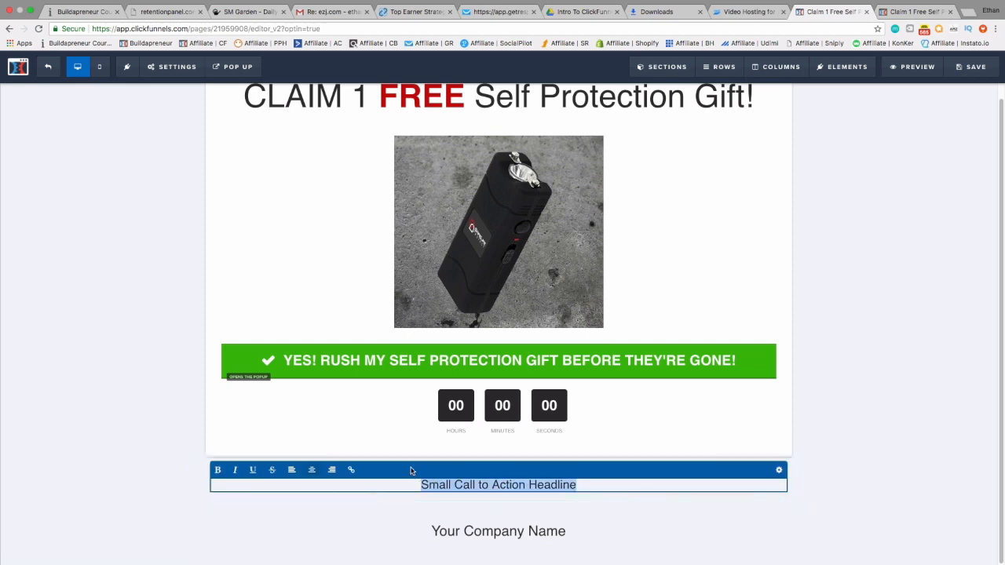
pyautogui.write('Claim 1 FREE Self Protection Gift!')
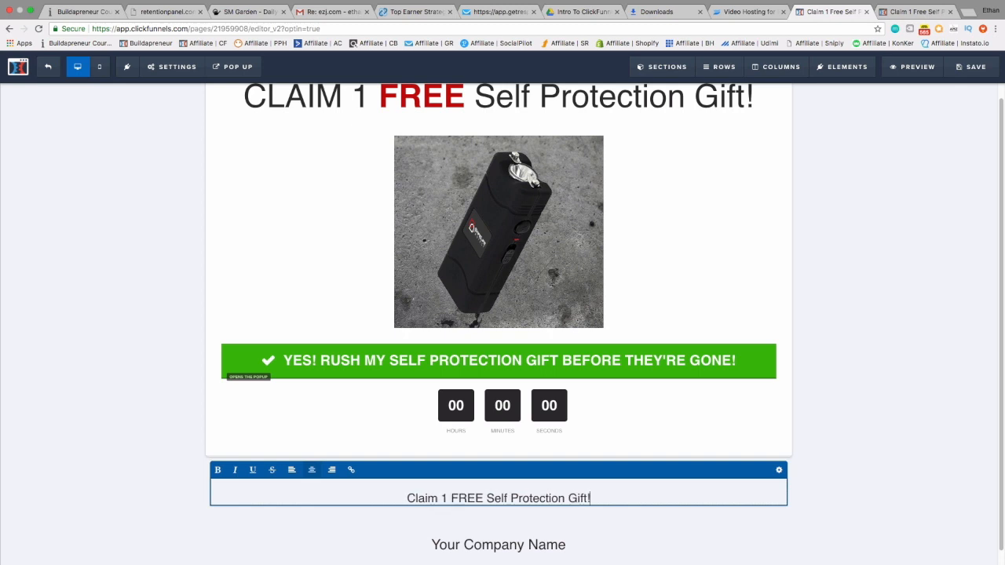
pyautogui.click(891, 489)
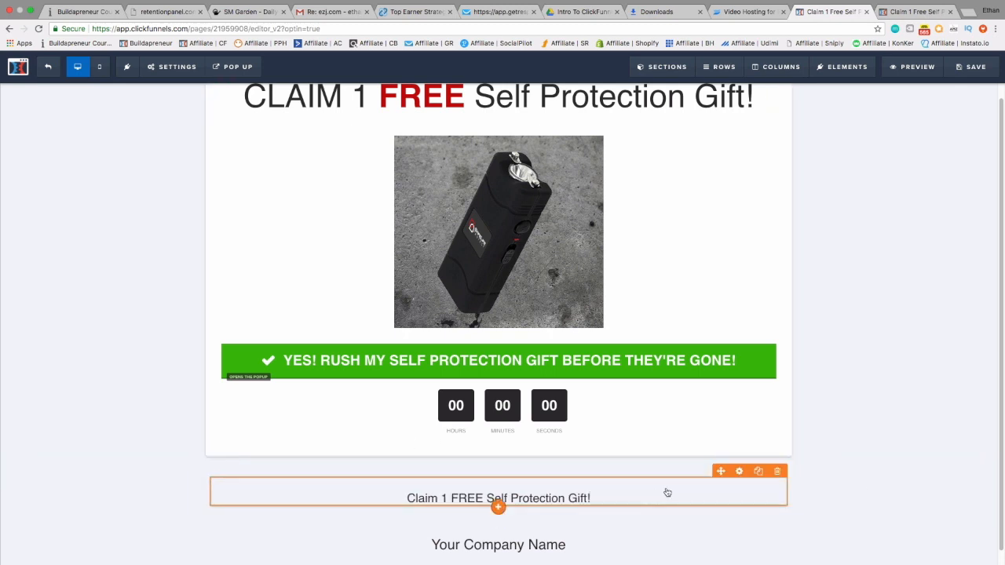
# Enlarge the new sub-headline's font size to more than twice its default
pyautogui.click(738, 471)
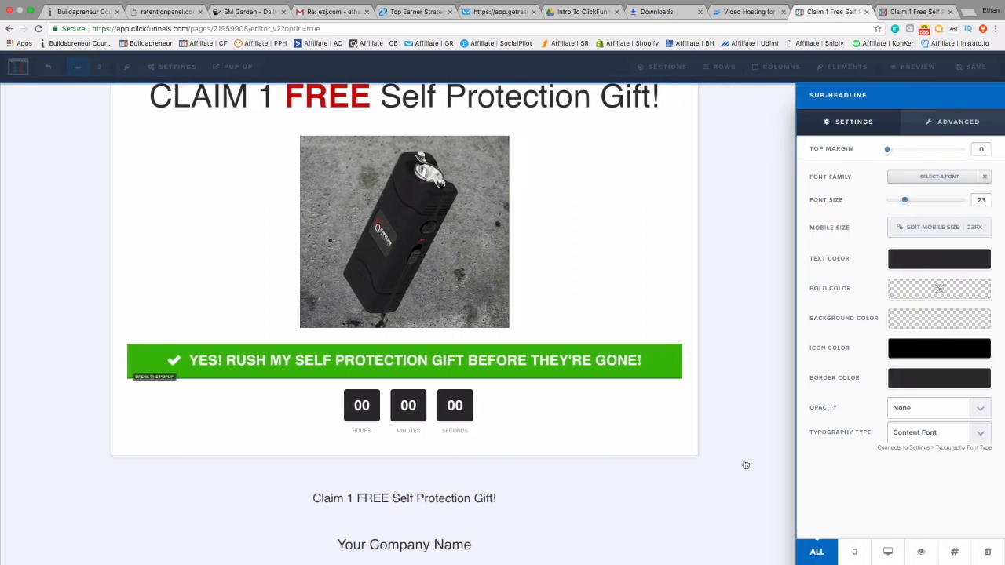
pyautogui.moveTo(906, 201); pyautogui.dragTo(942, 205)
pyautogui.click(462, 431)
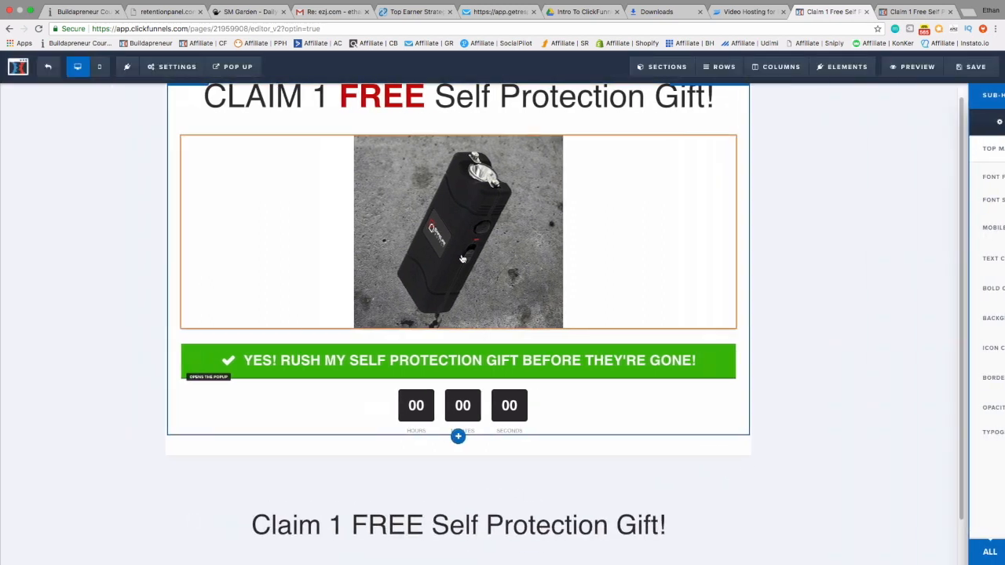
# Browse the text and media elements available for adding below the new sub-headline
pyautogui.scroll(-2, 503, 456)
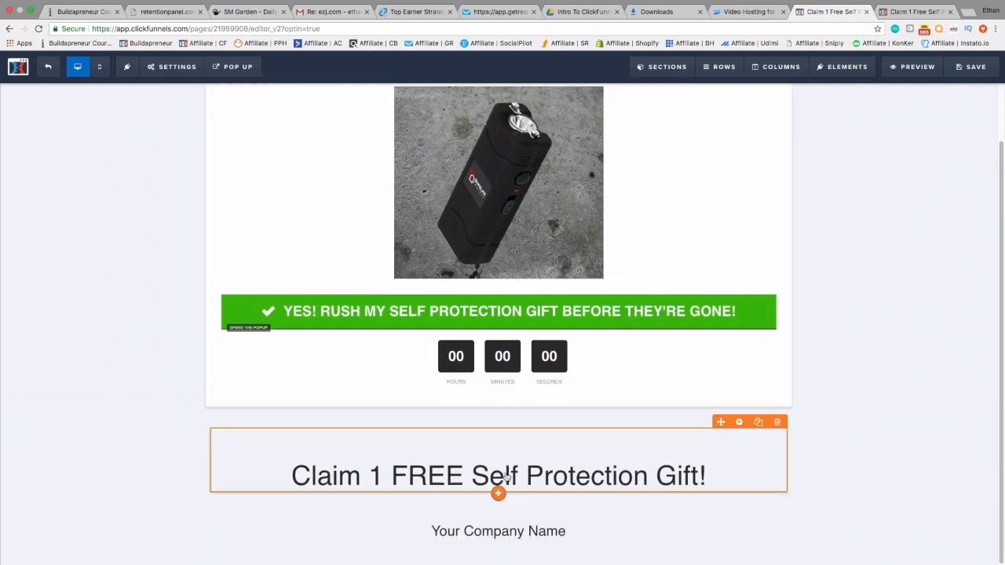
pyautogui.click(498, 504)
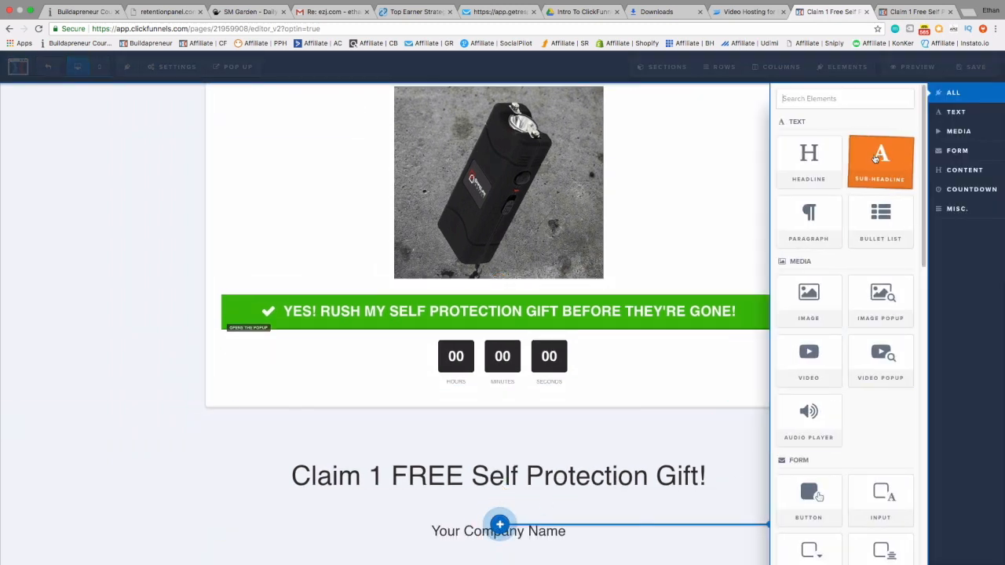
pyautogui.click(527, 500)
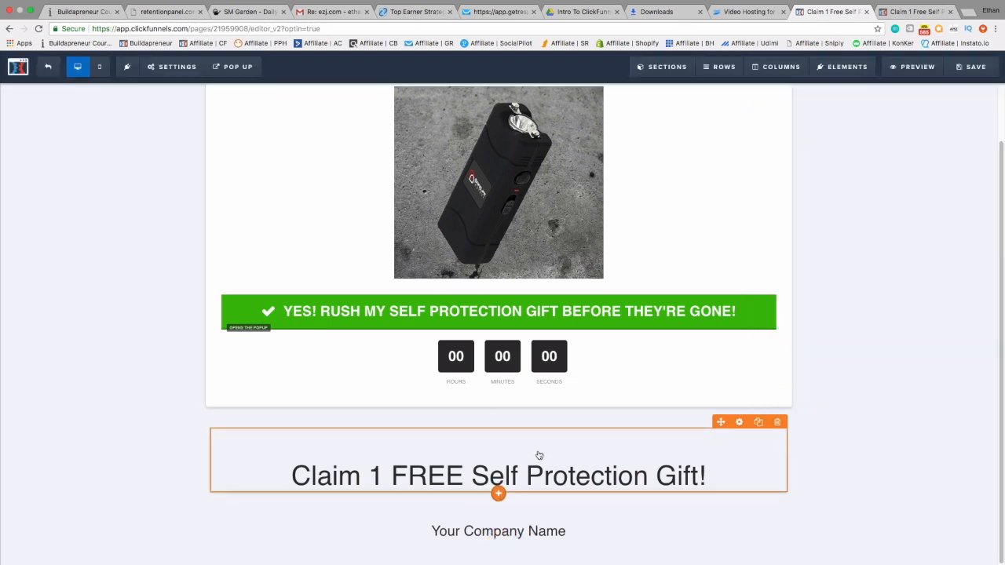
pyautogui.click(498, 494)
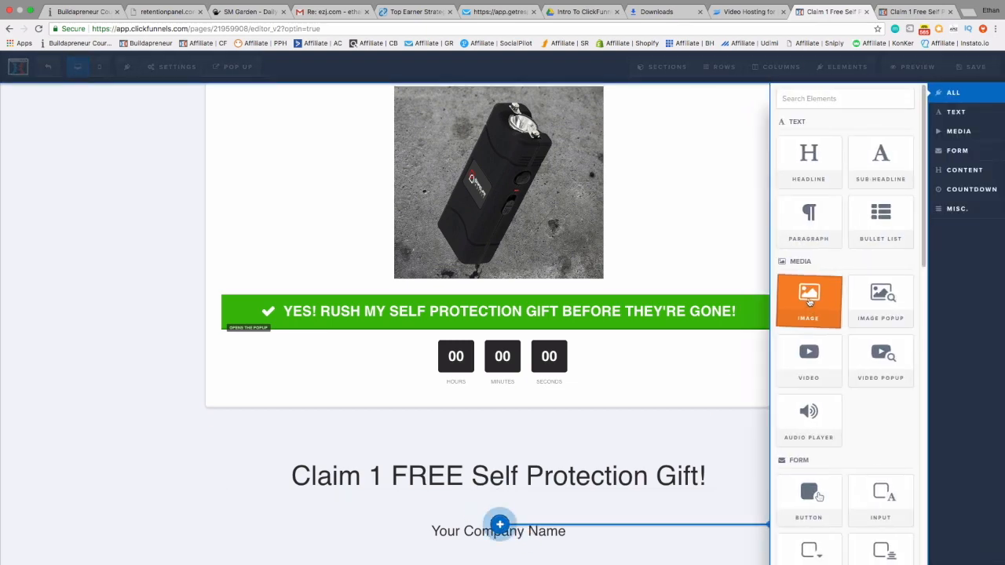
pyautogui.click(603, 461)
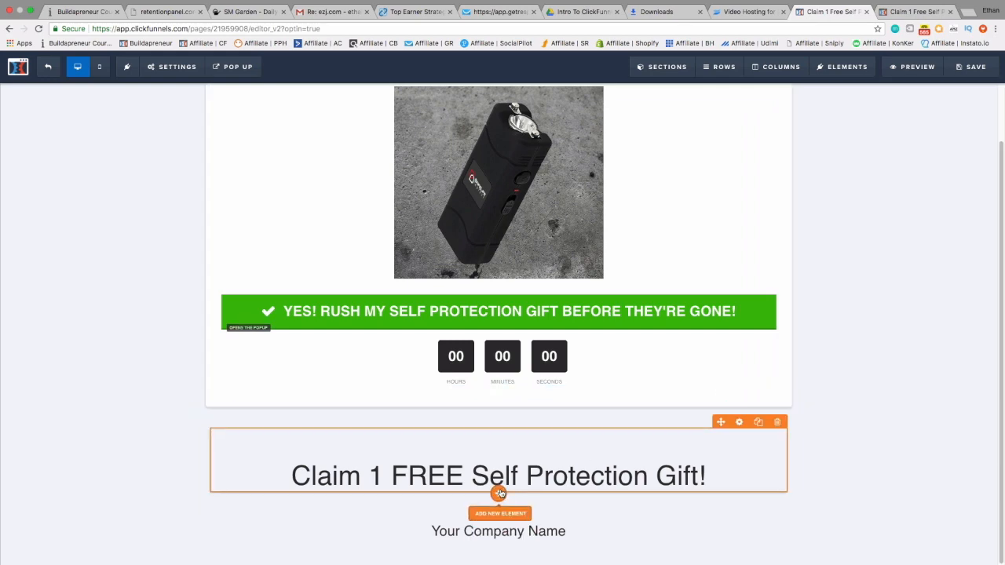
# Add an image element below the sub-headline and set it to the colourful social media gears picture from the uploaded images library
pyautogui.click(499, 493)
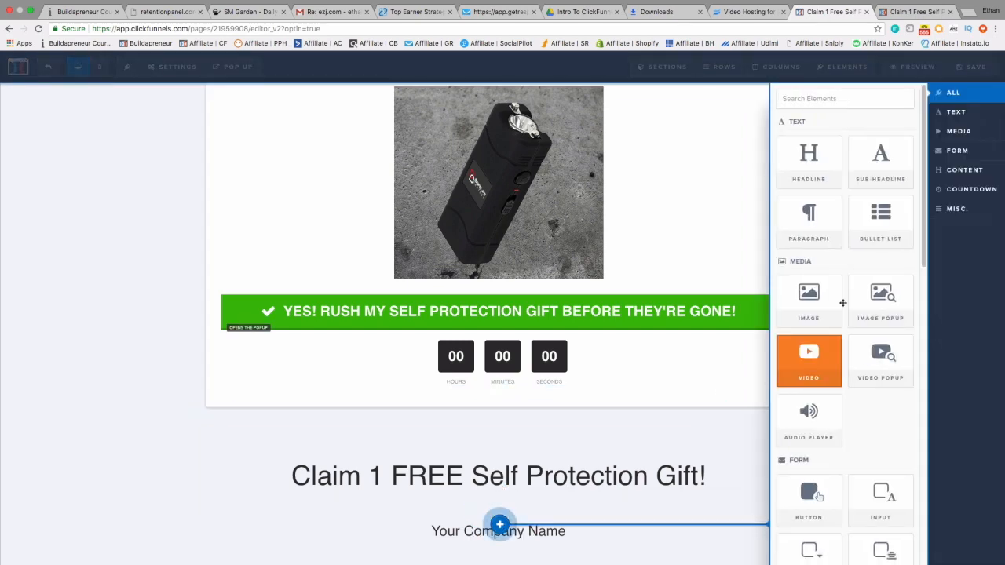
pyautogui.click(490, 477)
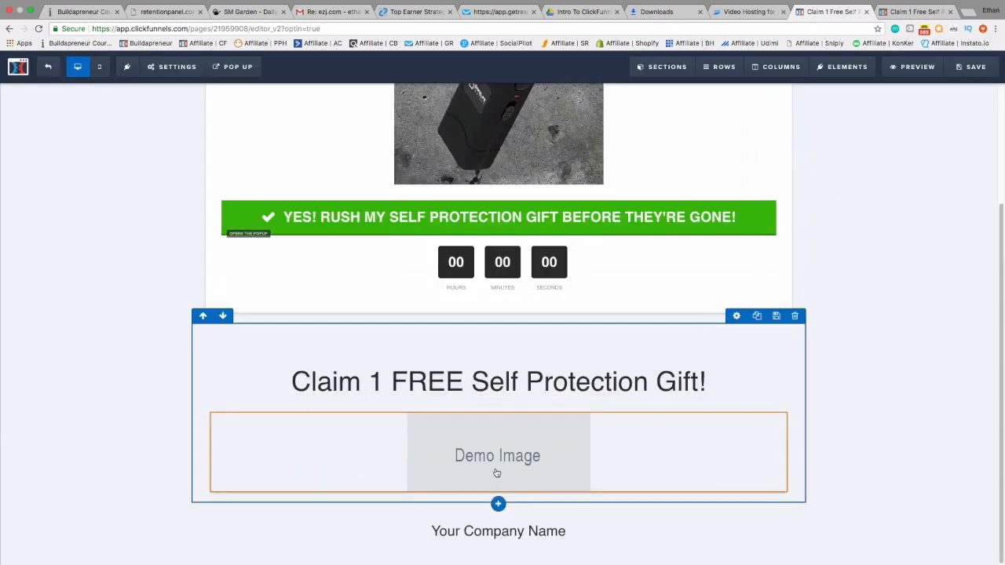
pyautogui.click(566, 465)
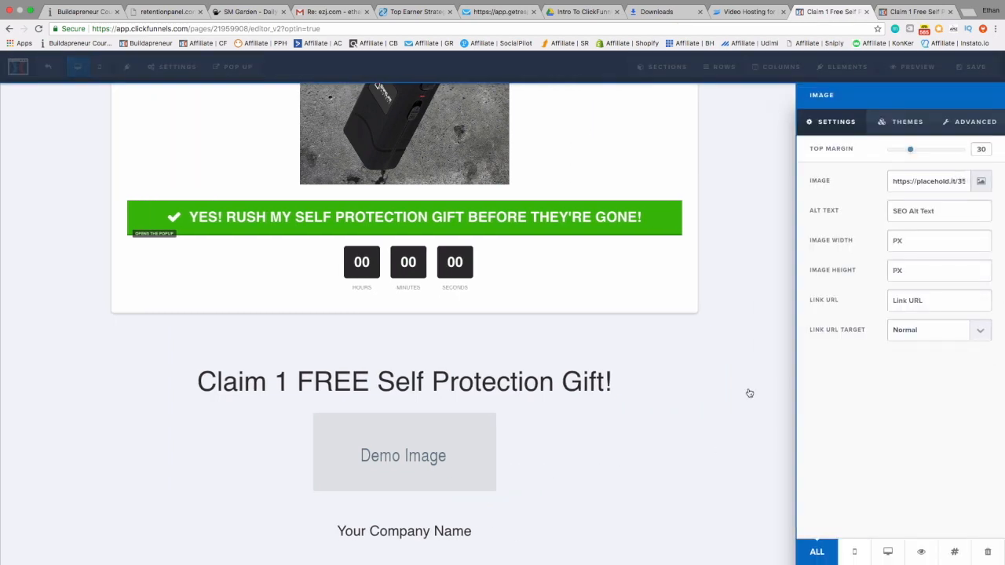
pyautogui.click(981, 181)
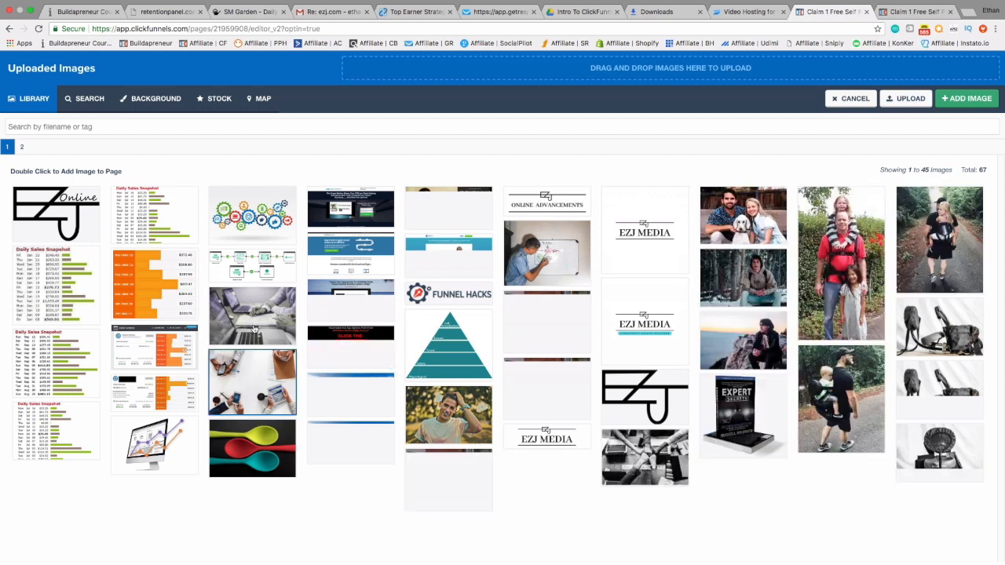
pyautogui.click(253, 328)
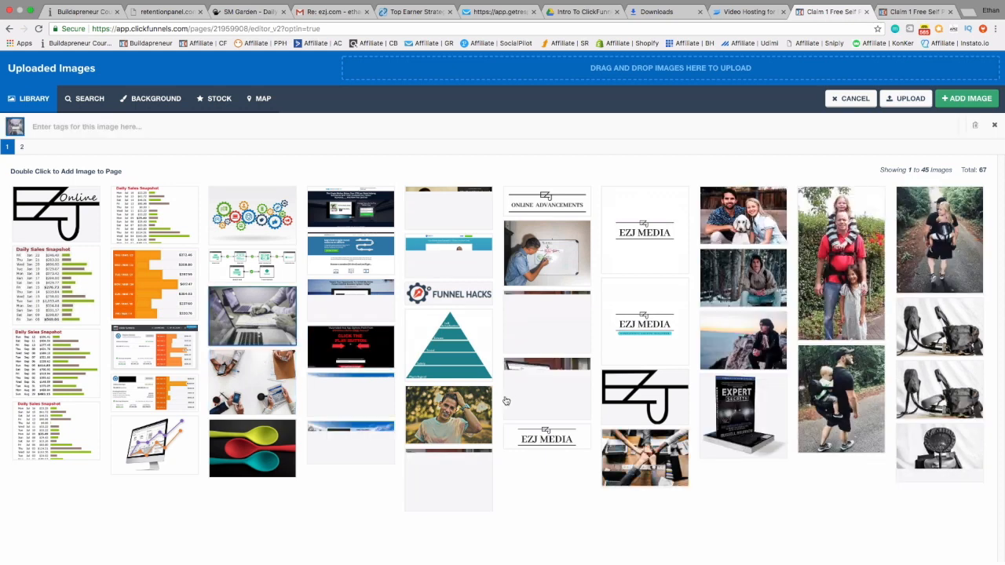
pyautogui.click(255, 217)
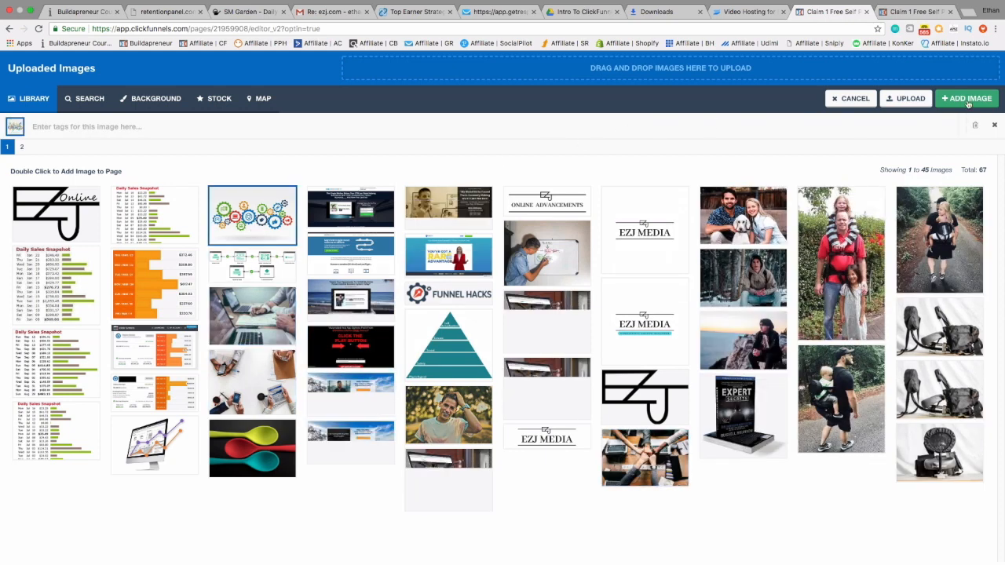
pyautogui.doubleClick(252, 214)
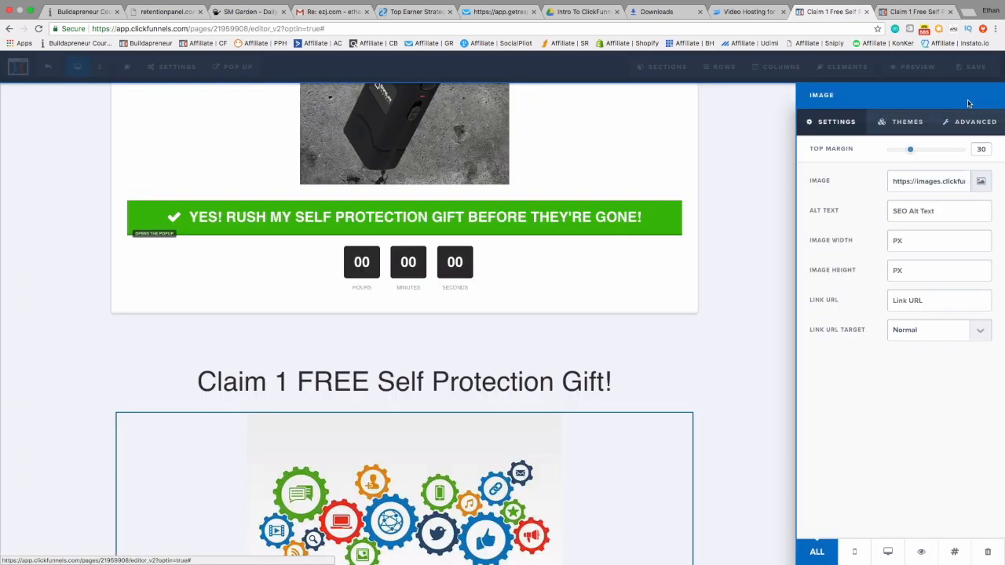
pyautogui.click(474, 402)
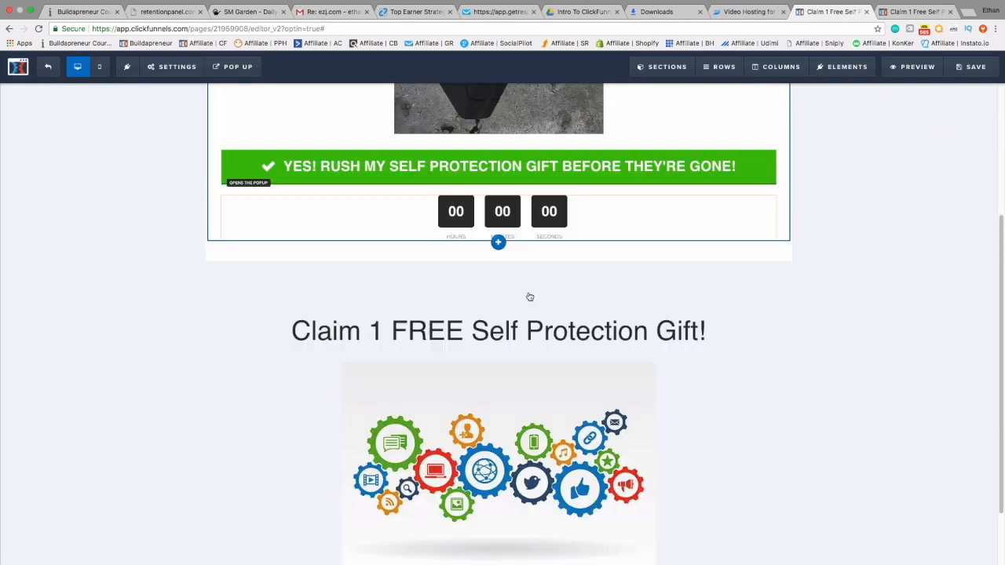
# Add a button element below the gears image and set its text to "VERY BIG CALL TO ACTION"
pyautogui.click(501, 494)
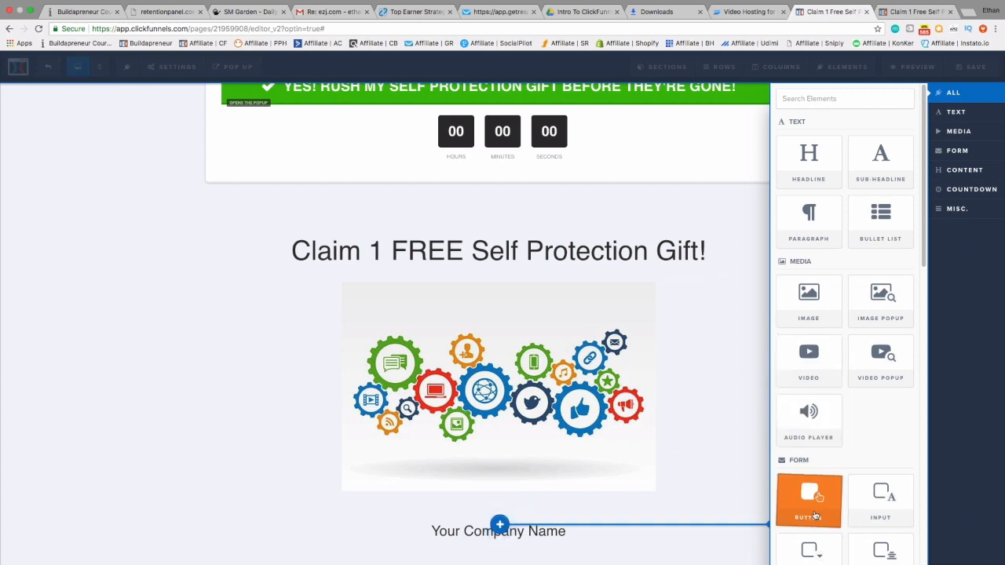
pyautogui.click(816, 516)
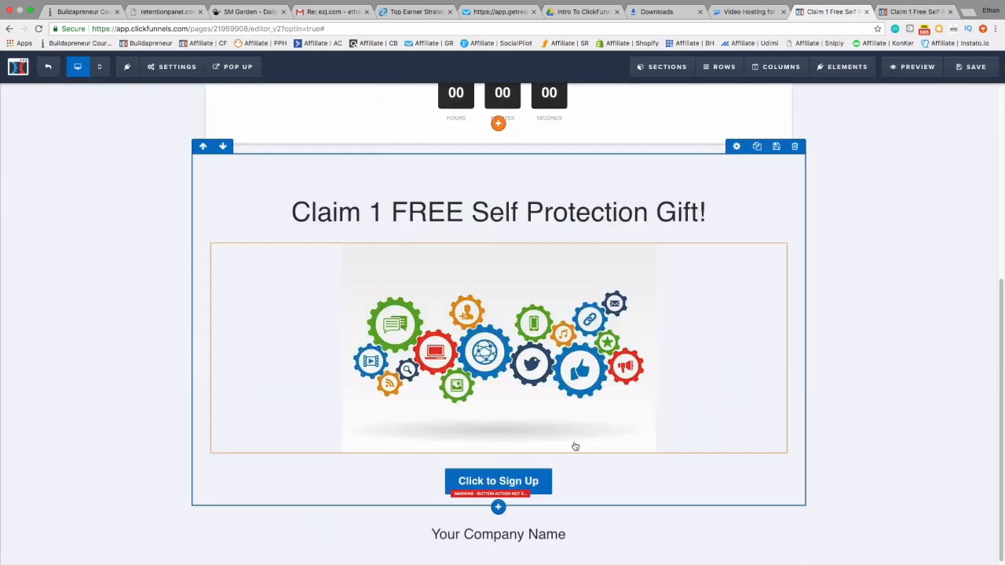
pyautogui.click(516, 484)
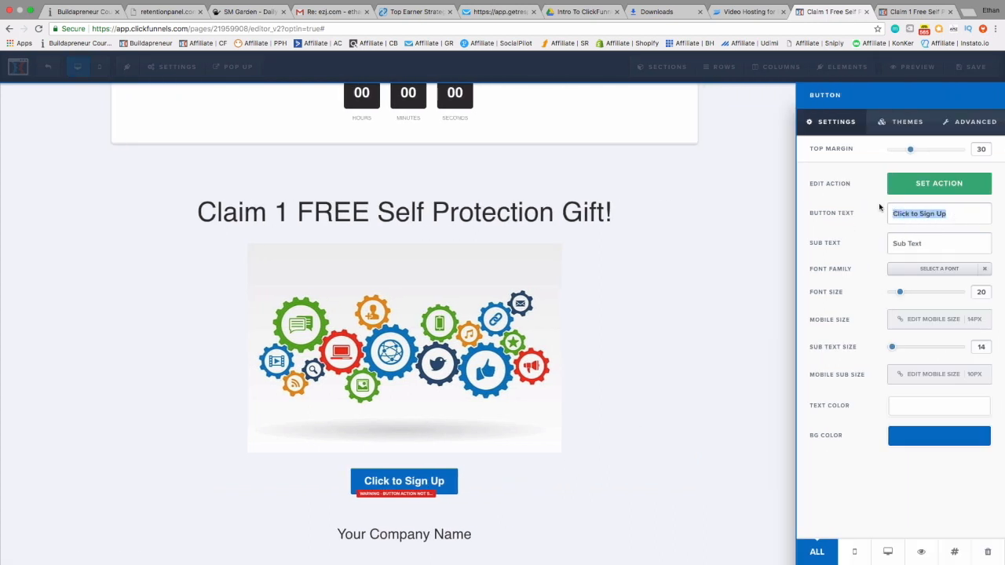
pyautogui.write('VERY')
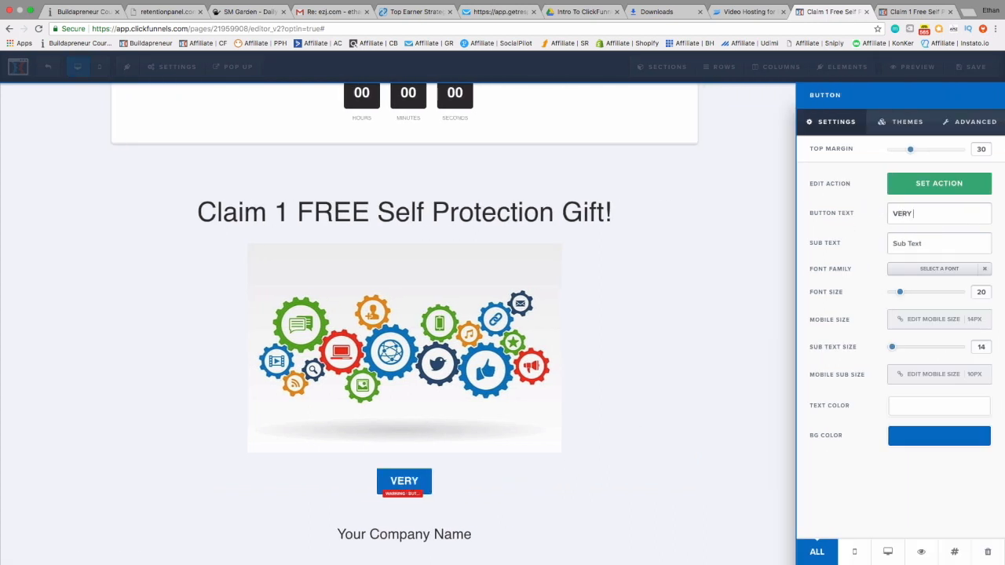
pyautogui.write(' BIG ')
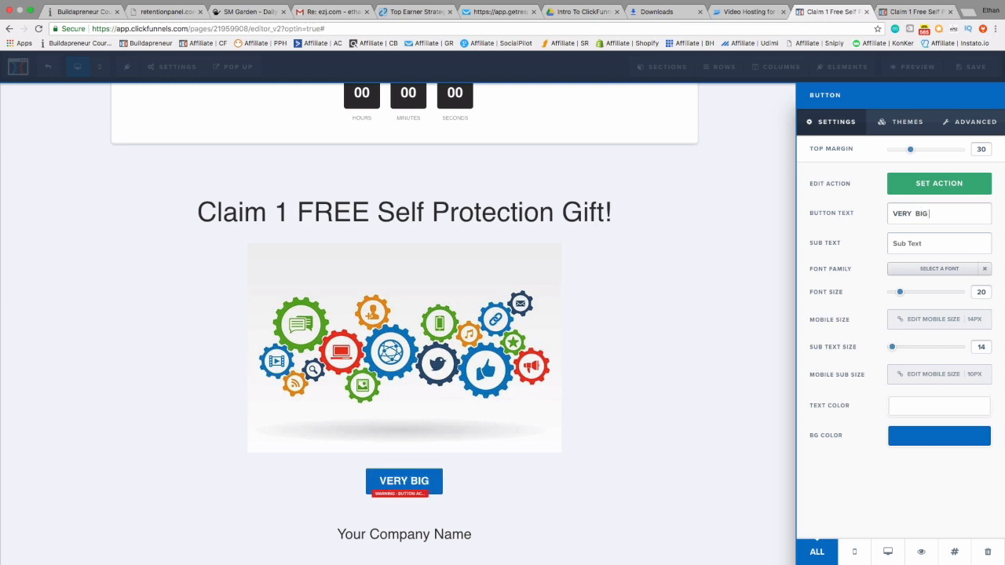
pyautogui.write('CALL TO ACTION')
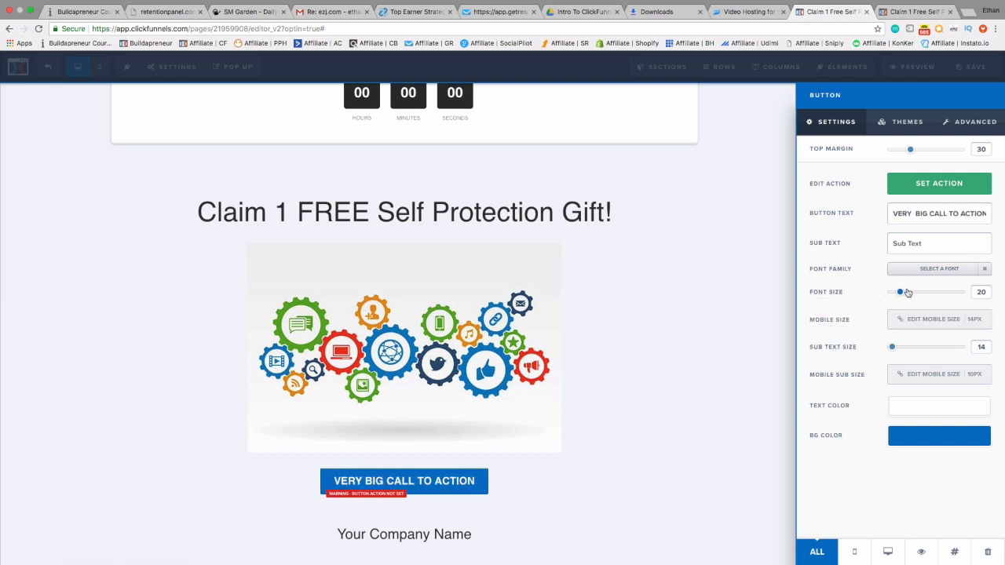
# Set the new button's font size to 34 and its background color to green
pyautogui.moveTo(906, 293); pyautogui.dragTo(922, 293)
pyautogui.click(933, 432)
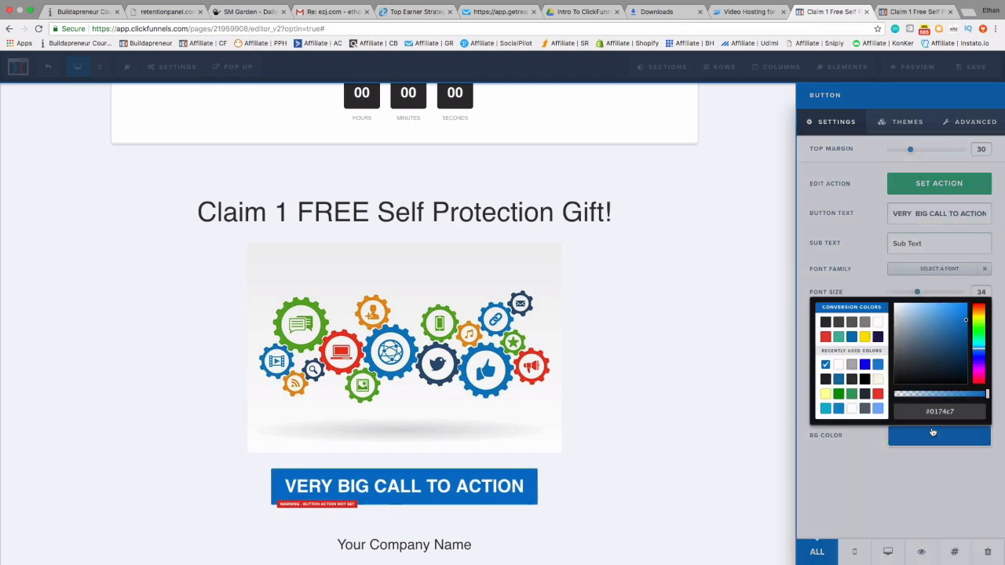
pyautogui.click(839, 395)
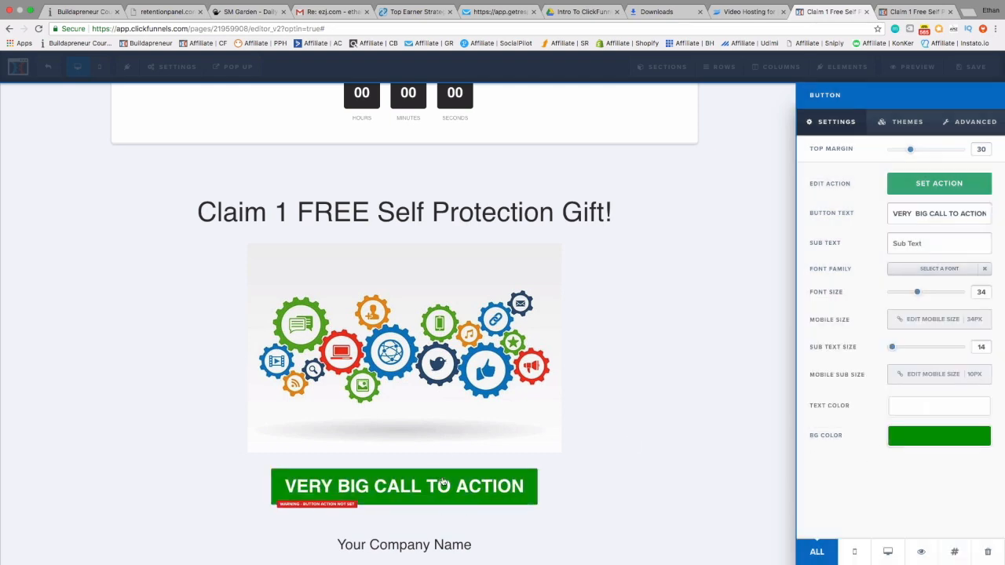
pyautogui.click(444, 482)
pyautogui.scroll(3, 476, 453)
pyautogui.scroll(-3, 492, 377)
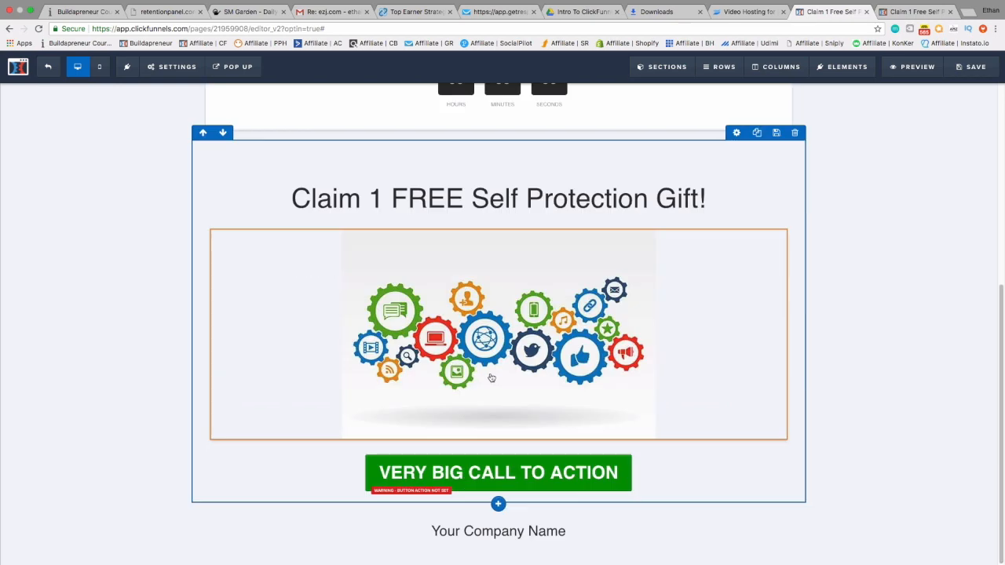
# Add a minute timer element below the green call-to-action button
pyautogui.click(500, 493)
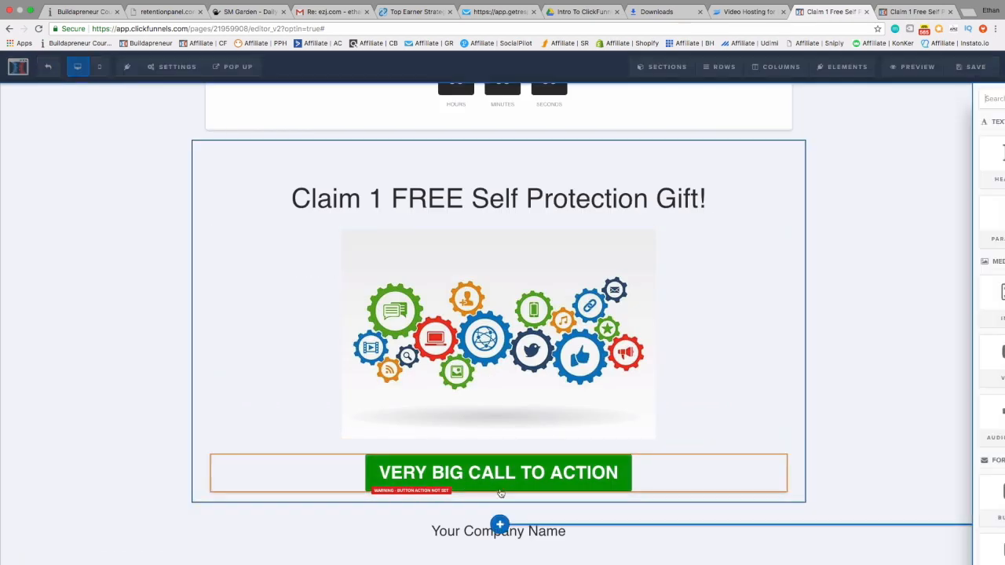
pyautogui.click(967, 193)
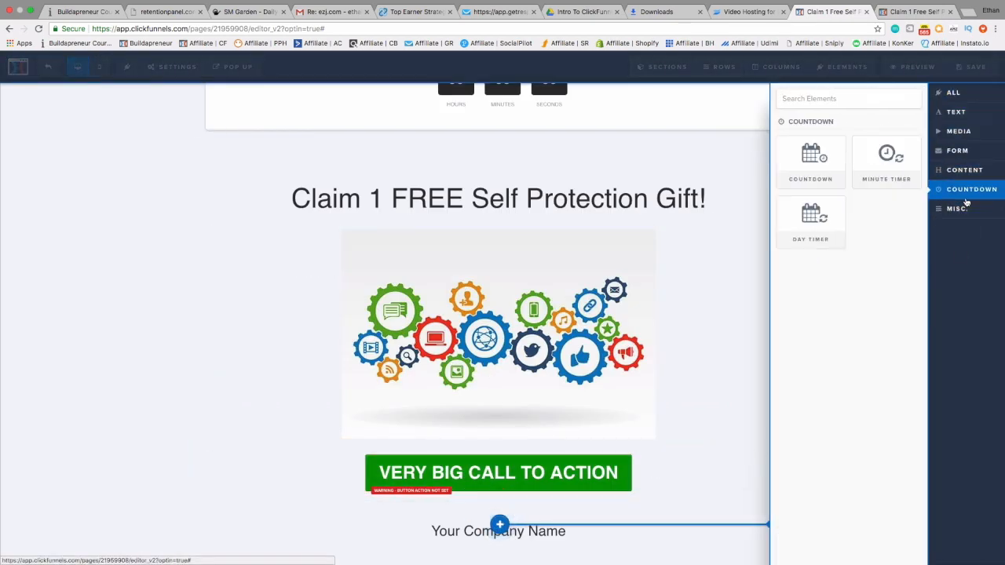
pyautogui.click(483, 436)
pyautogui.scroll(-1, 497, 518)
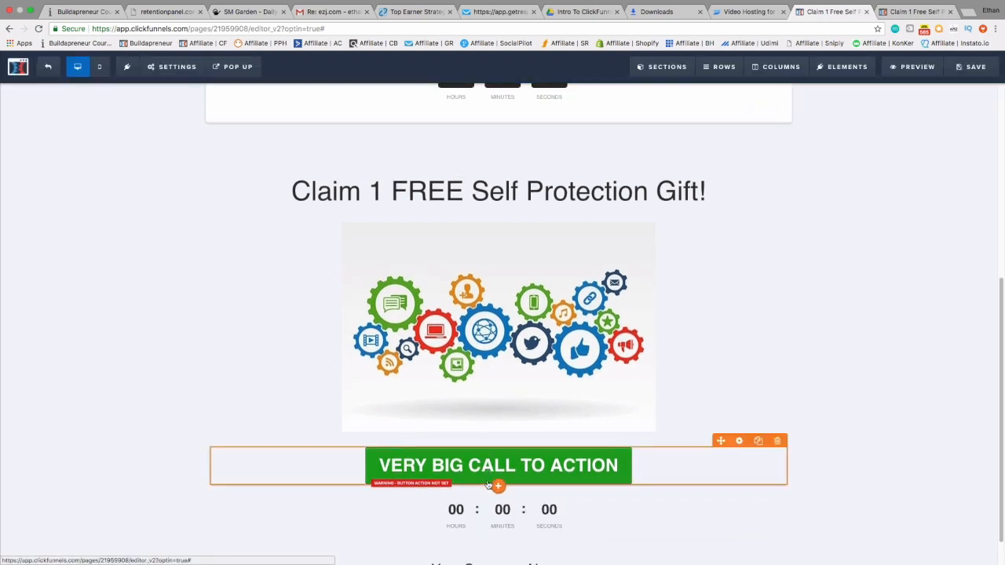
pyautogui.scroll(-1, 511, 507)
pyautogui.scroll(5, 513, 506)
pyautogui.scroll(-5, 513, 503)
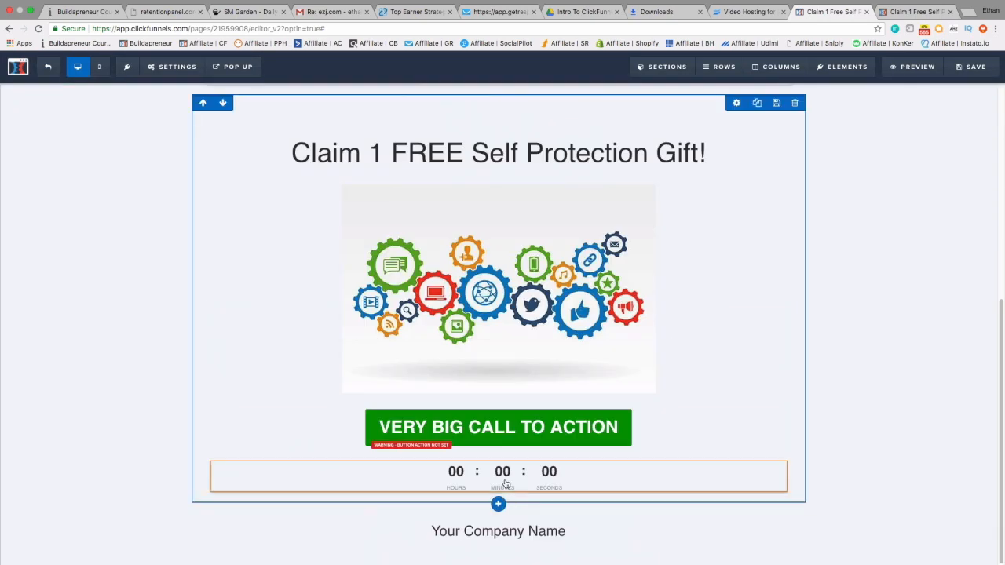
# Apply the dark square theme with white digits to the new minute countdown
pyautogui.click(502, 481)
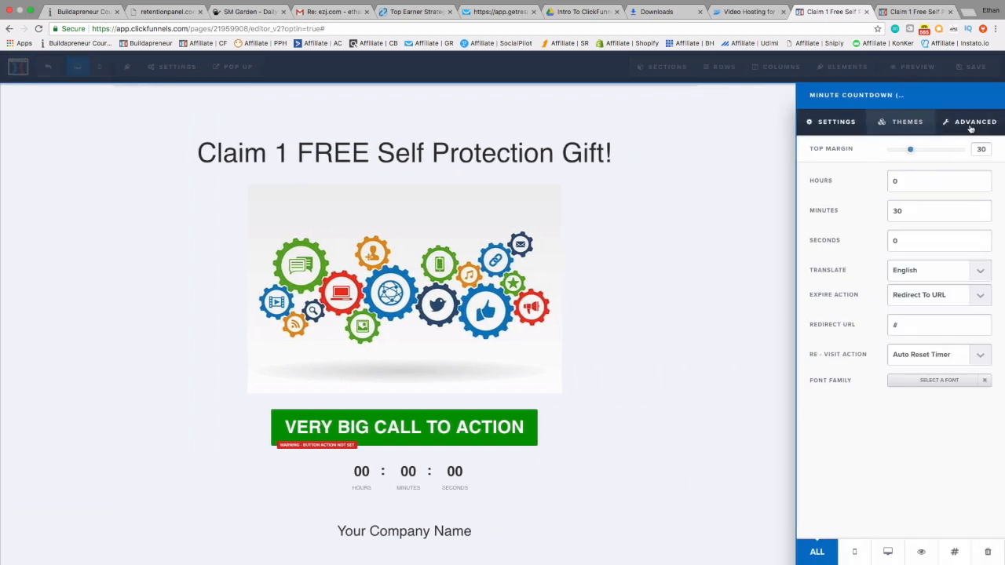
pyautogui.click(972, 124)
pyautogui.click(901, 122)
pyautogui.scroll(-5, 899, 330)
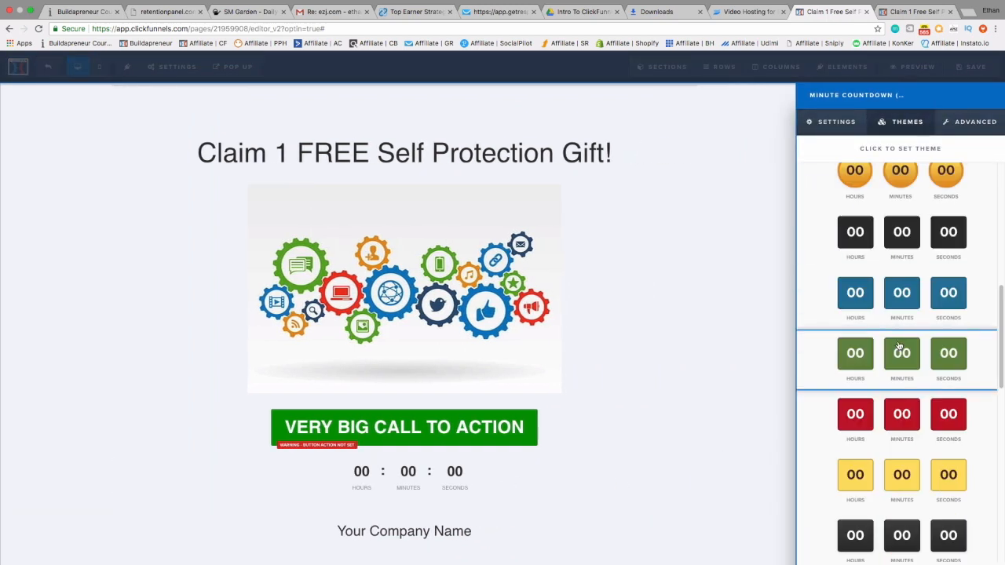
pyautogui.scroll(-1, 900, 353)
pyautogui.scroll(-5, 854, 376)
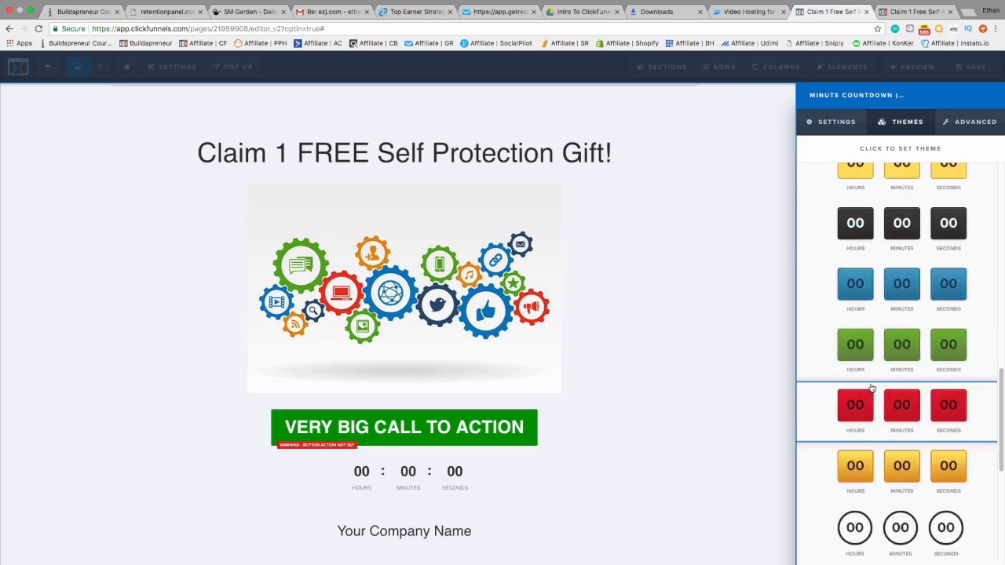
pyautogui.click(869, 223)
pyautogui.scroll(5, 692, 225)
pyautogui.scroll(-2, 691, 225)
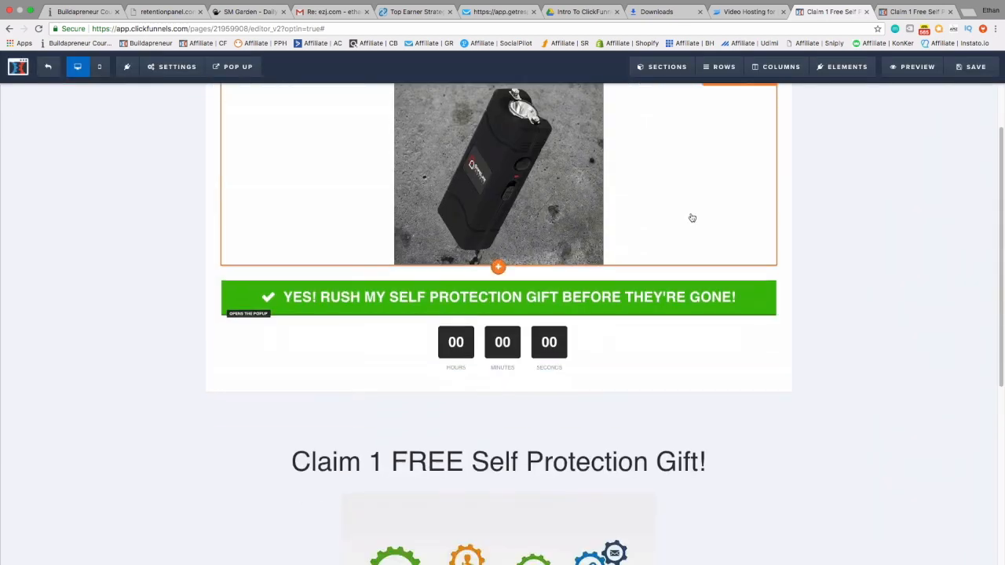
# Save the page and look over the original offer and the new section below it
pyautogui.click(973, 67)
pyautogui.scroll(-8, 908, 318)
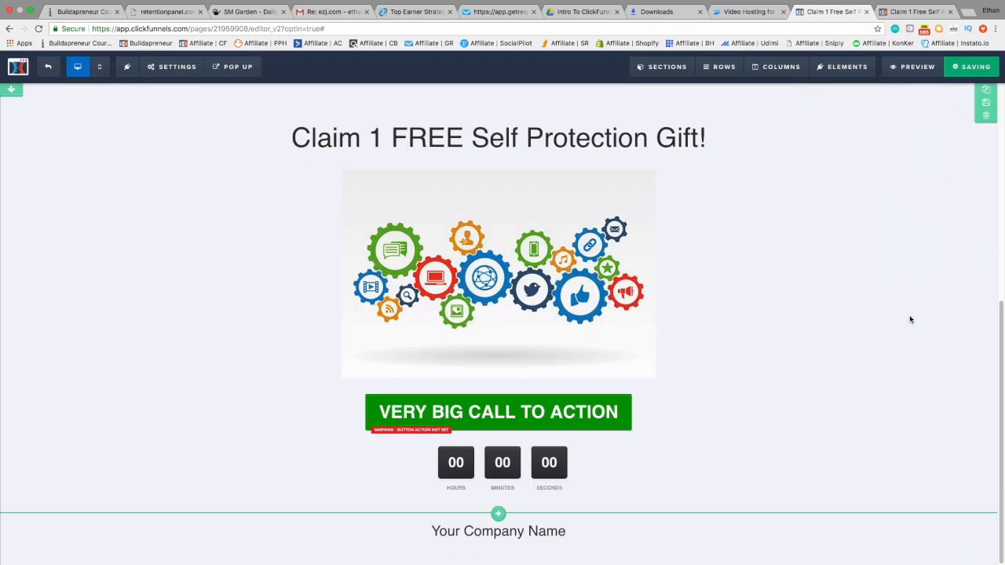
pyautogui.scroll(9, 860, 314)
pyautogui.scroll(-6, 464, 279)
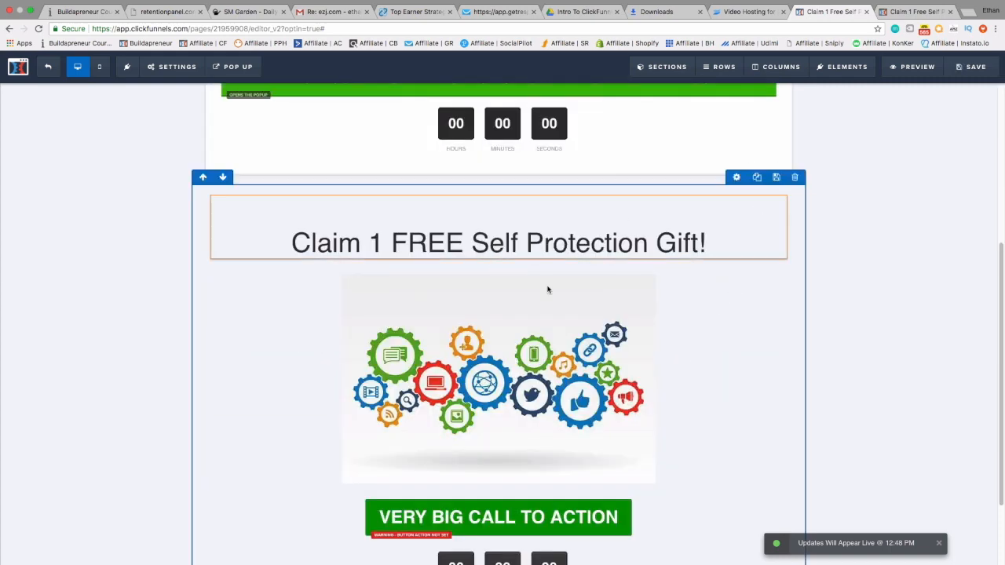
# Set the background color of the new one-column row to fully opaque white, #ffffff
pyautogui.click(737, 178)
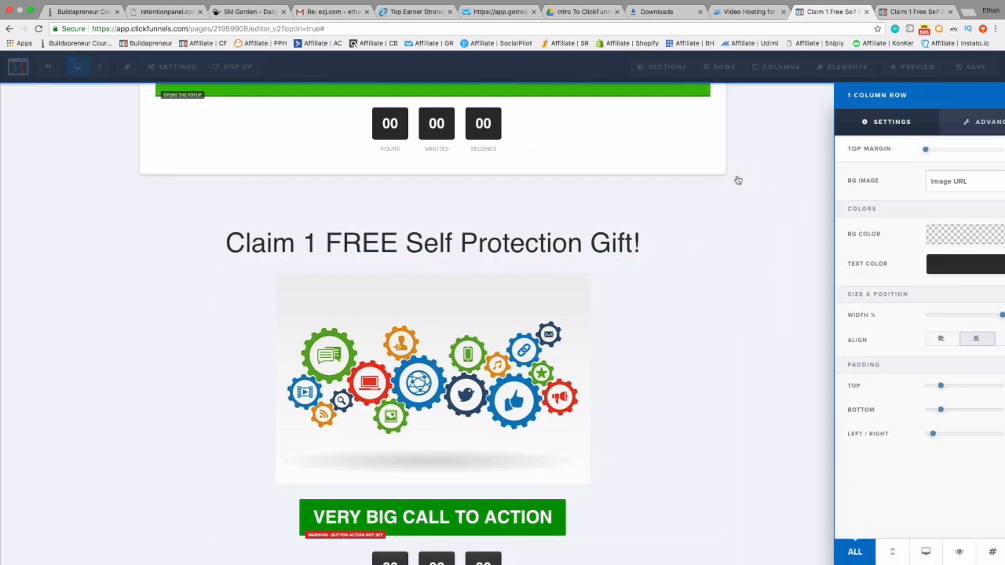
pyautogui.click(913, 236)
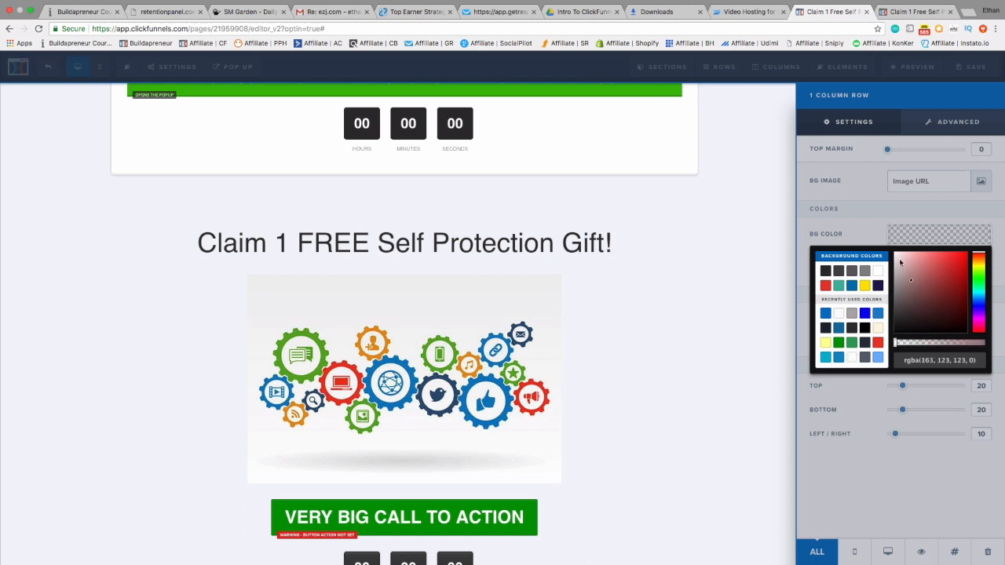
pyautogui.moveTo(925, 342); pyautogui.dragTo(996, 351)
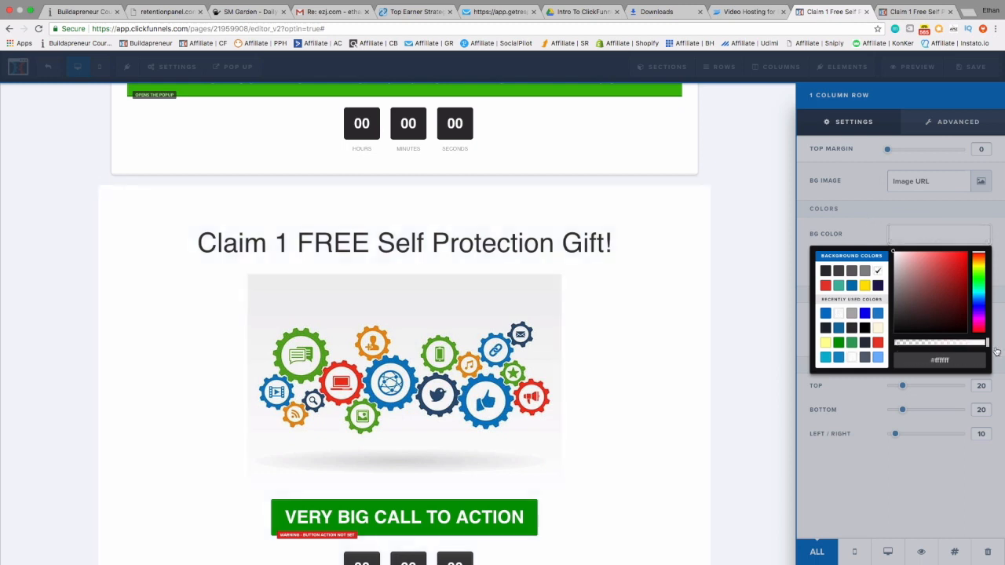
pyautogui.click(759, 233)
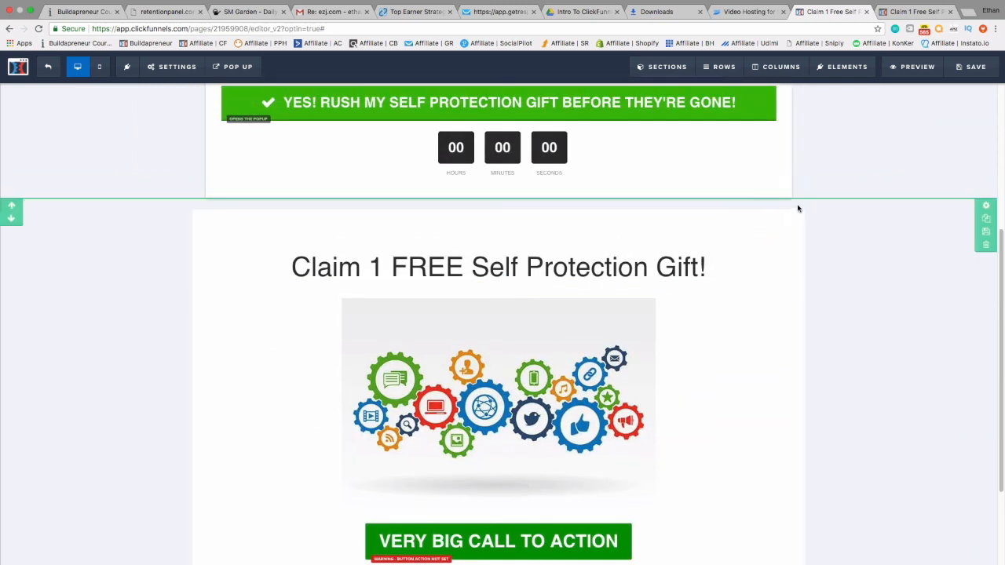
# Delete the entire new section containing the sub-headline, gears image, call-to-action button and countdown
pyautogui.click(987, 245)
pyautogui.click(599, 100)
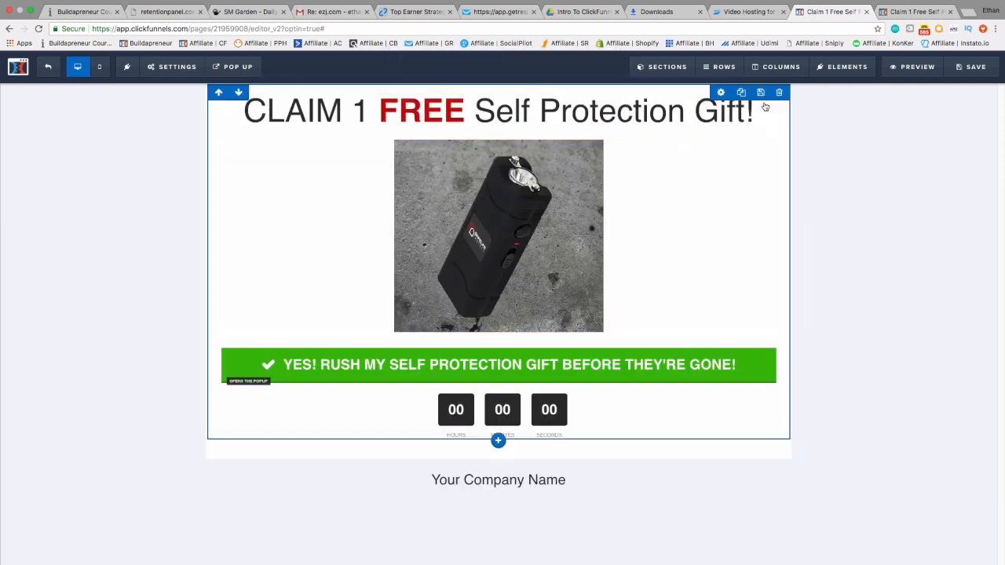
pyautogui.click(720, 94)
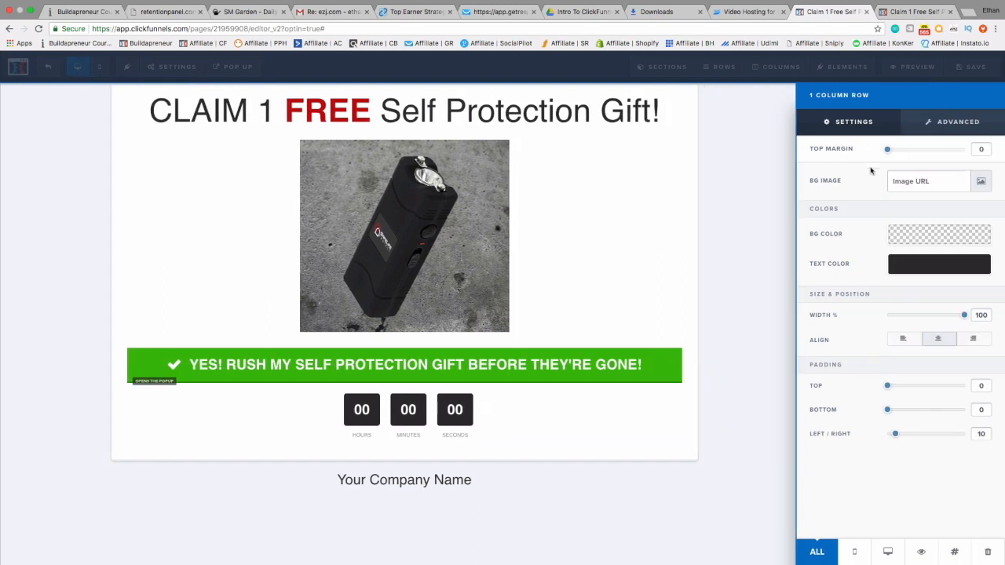
pyautogui.moveTo(889, 154); pyautogui.dragTo(808, 154)
pyautogui.click(732, 103)
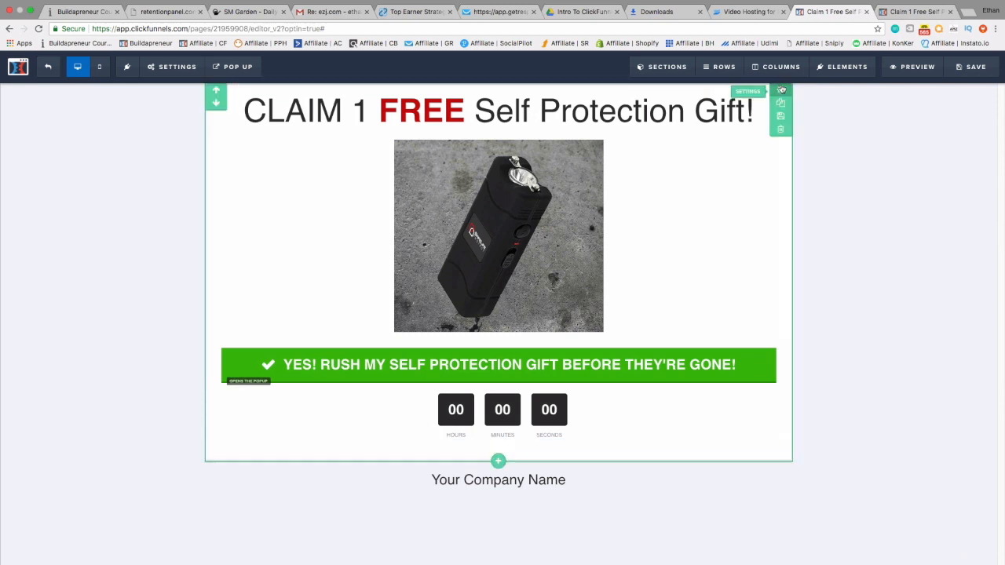
# Set the top margin of the section holding the self protection gift offer to 50
pyautogui.click(781, 90)
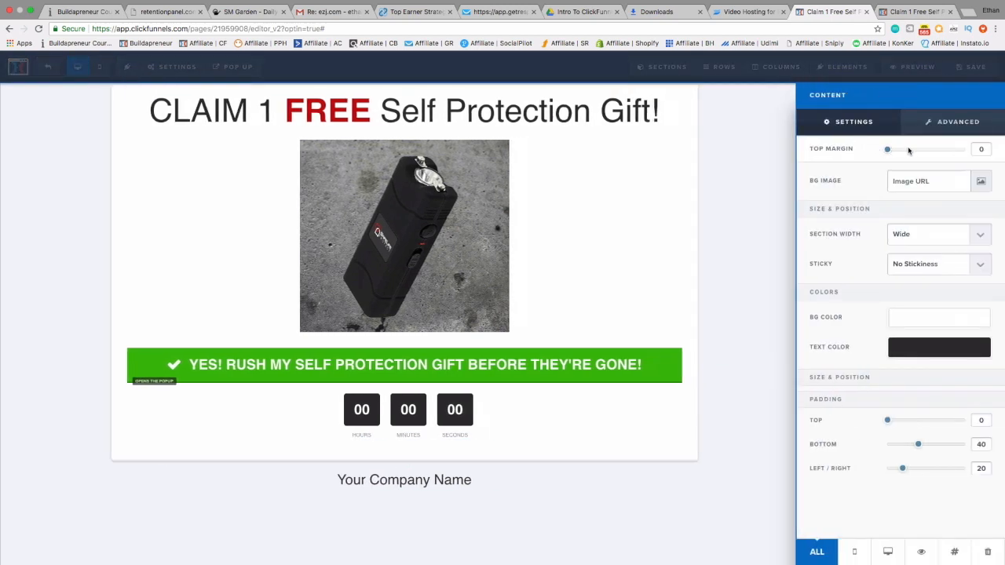
pyautogui.moveTo(892, 152); pyautogui.dragTo(927, 149)
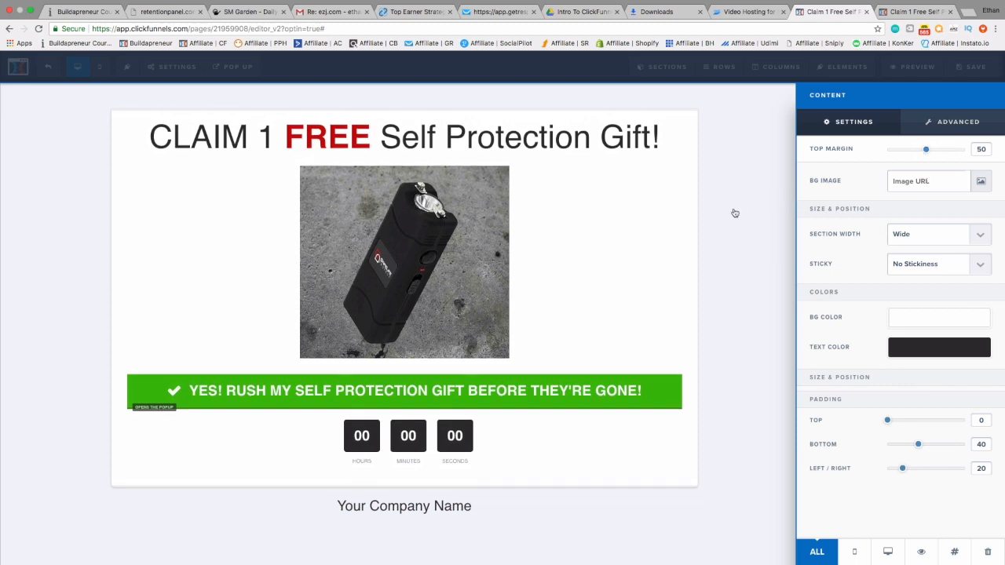
pyautogui.click(758, 215)
# Set the page's background image to the library photo of hands working at a desk with a laptop
pyautogui.click(172, 67)
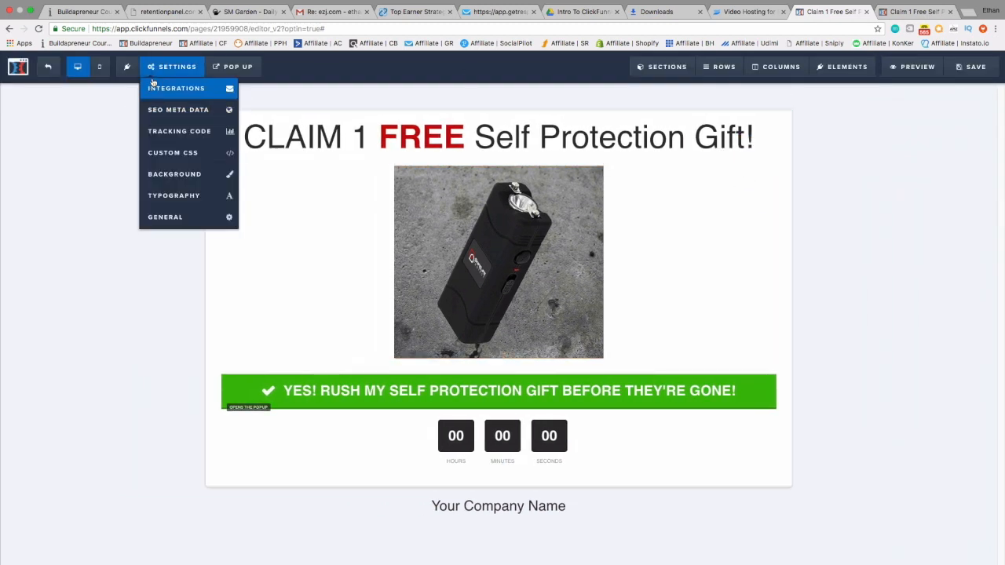
pyautogui.click(174, 175)
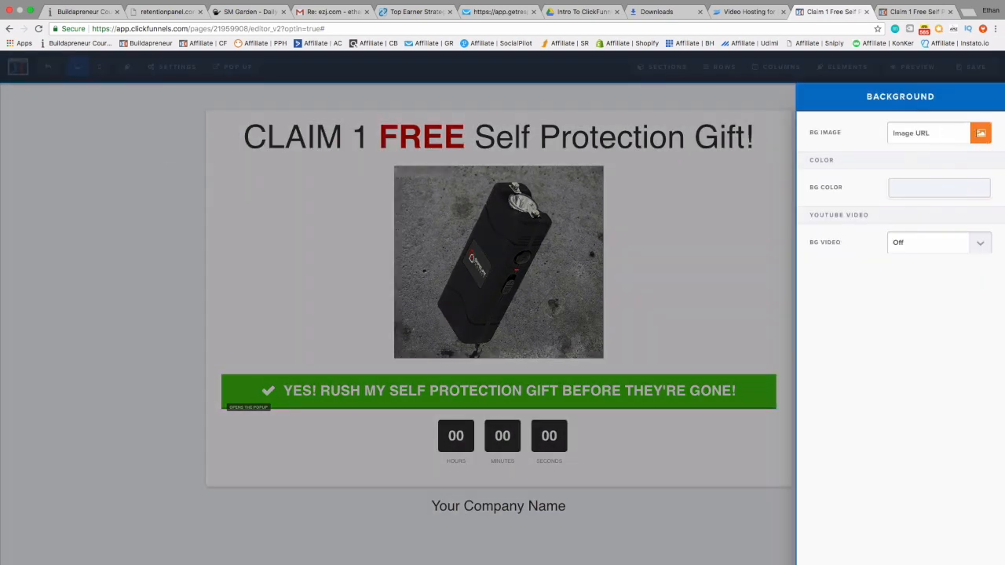
pyautogui.click(981, 133)
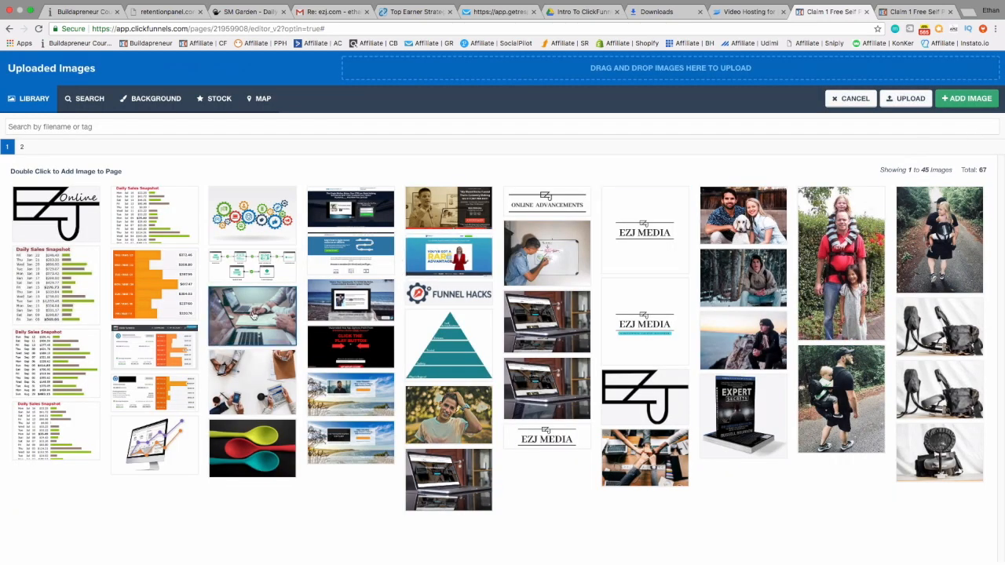
pyautogui.click(246, 338)
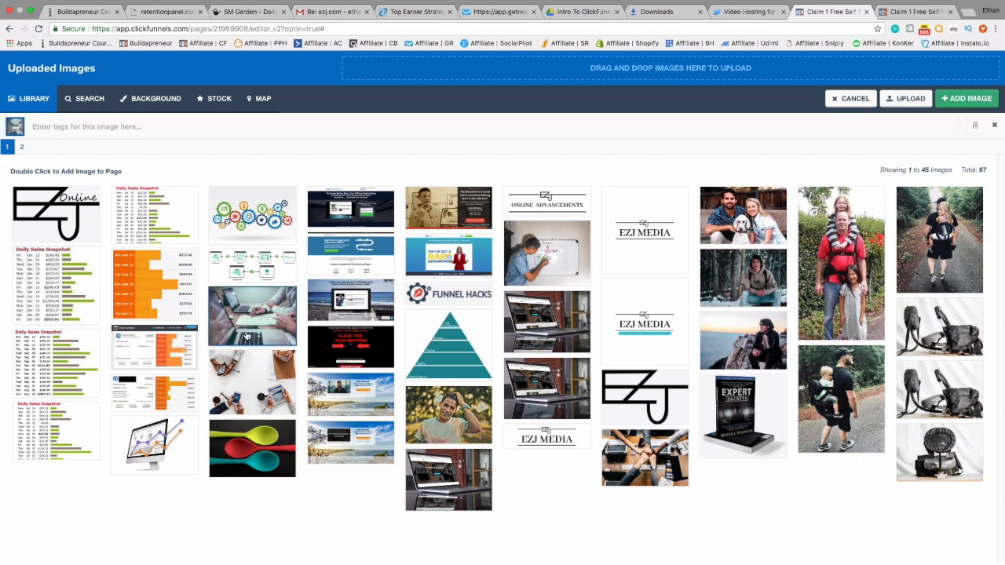
pyautogui.click(967, 98)
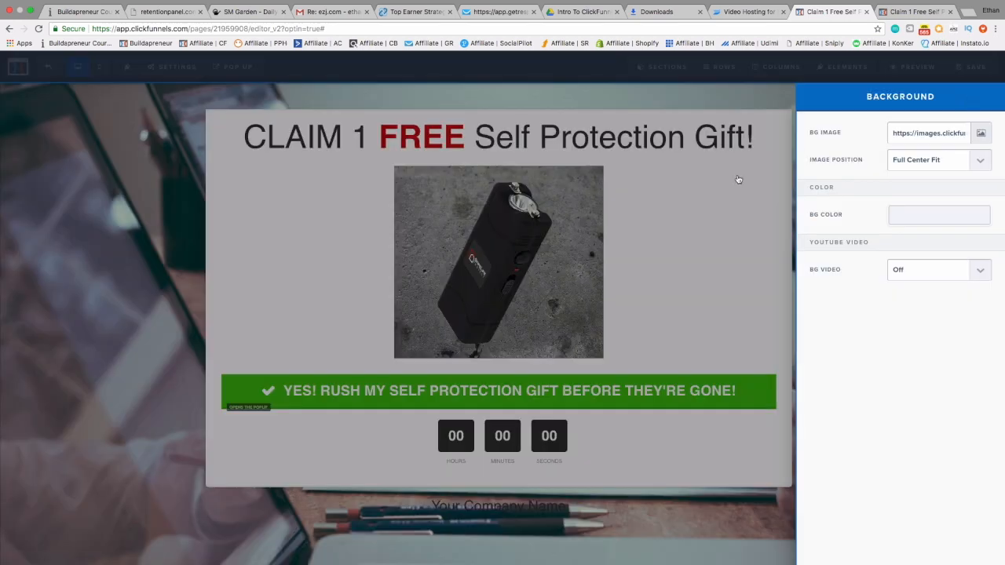
pyautogui.click(691, 194)
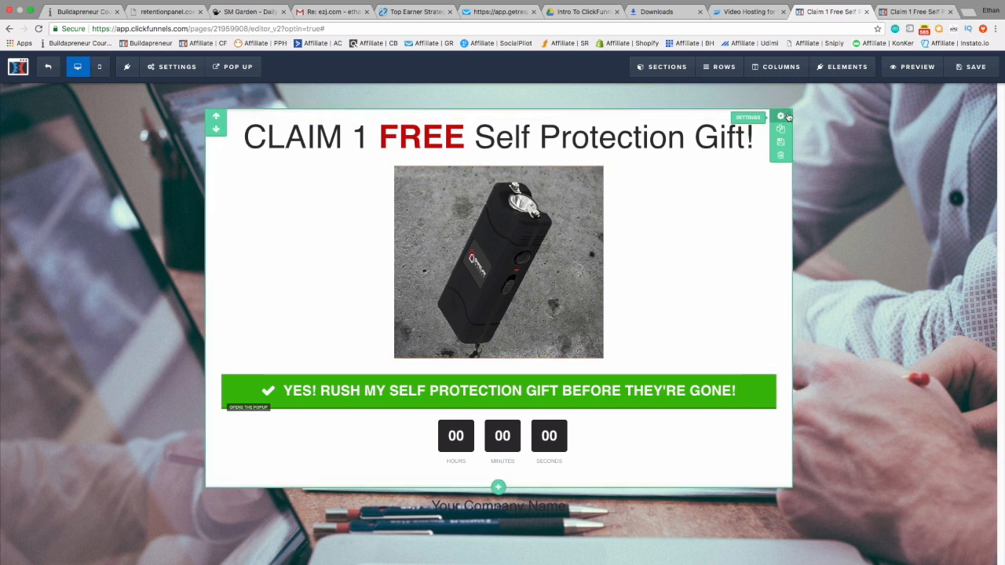
# Try the offer's one-column row with a black #000000 background and with white at 0.31 opacity
pyautogui.click(722, 104)
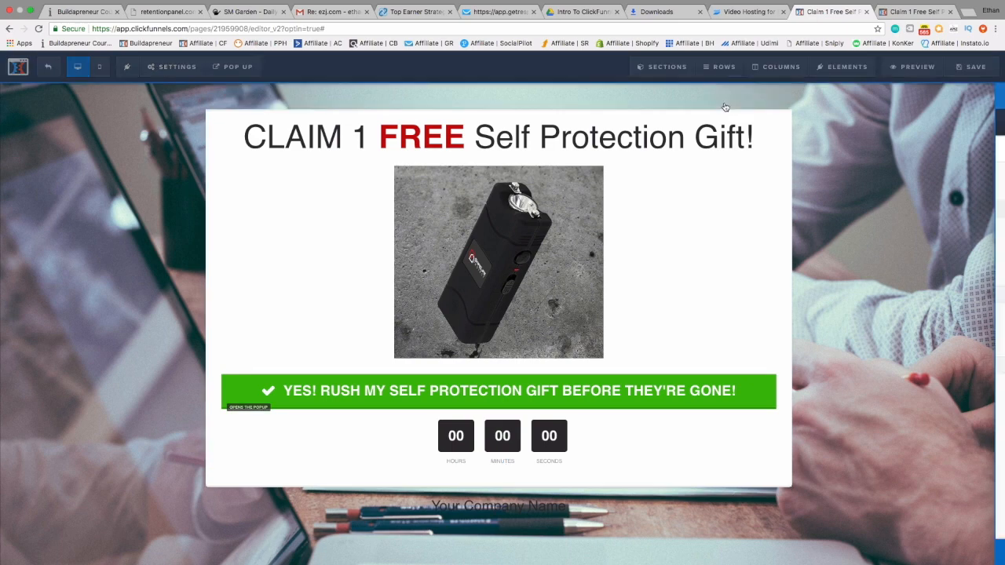
pyautogui.click(907, 235)
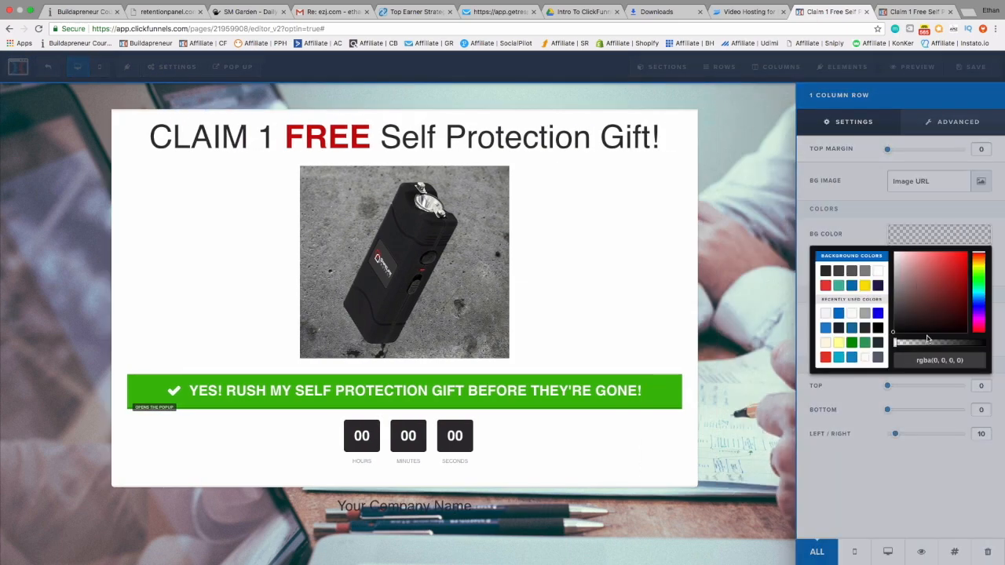
pyautogui.moveTo(974, 343); pyautogui.dragTo(985, 340)
pyautogui.moveTo(937, 310)
pyautogui.mouseDown()
pyautogui.moveTo(864, 240)
pyautogui.moveTo(922, 261)
pyautogui.moveTo(1003, 381)
pyautogui.mouseUp()
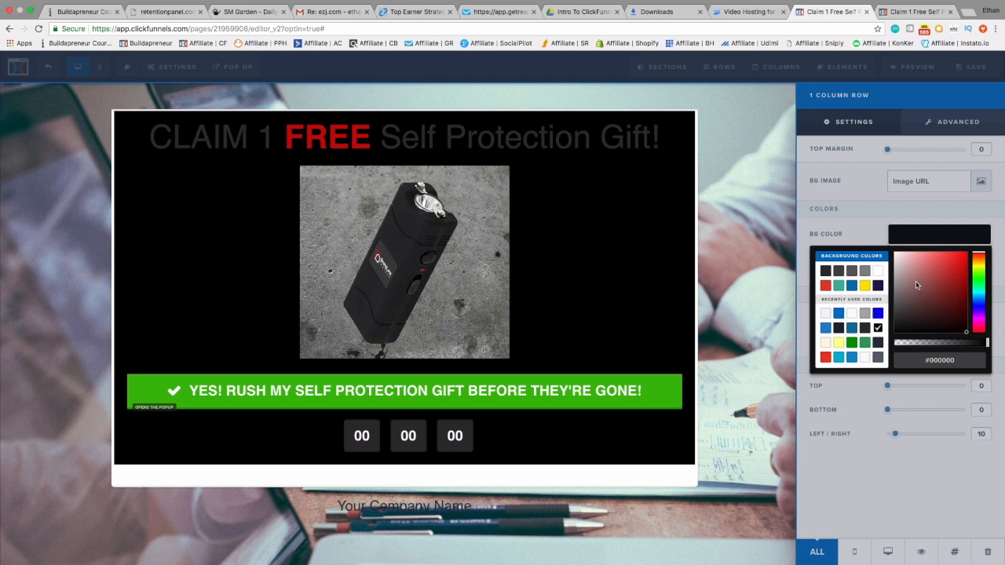
pyautogui.moveTo(916, 285); pyautogui.dragTo(864, 208)
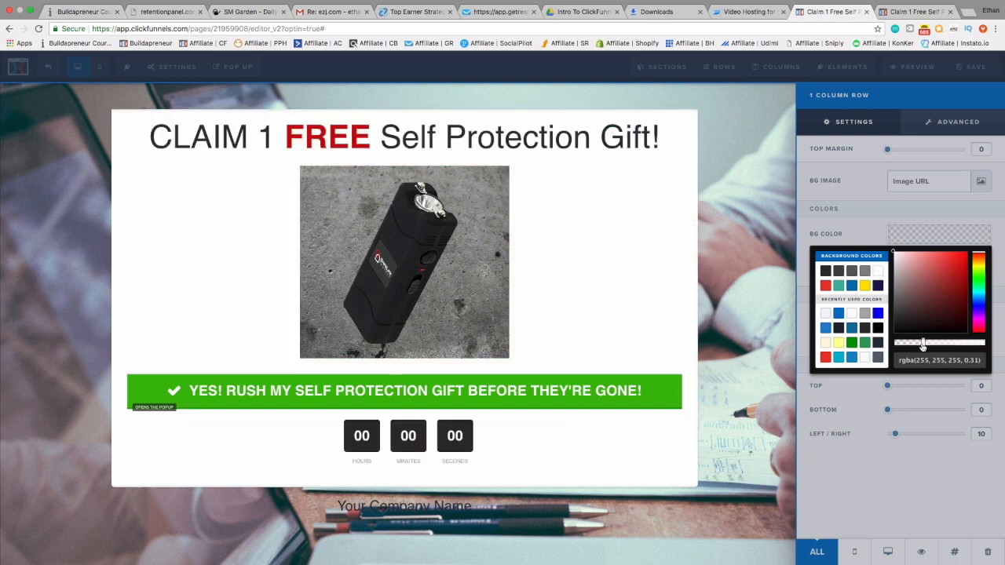
pyautogui.click(728, 286)
pyautogui.click(495, 194)
pyautogui.click(659, 121)
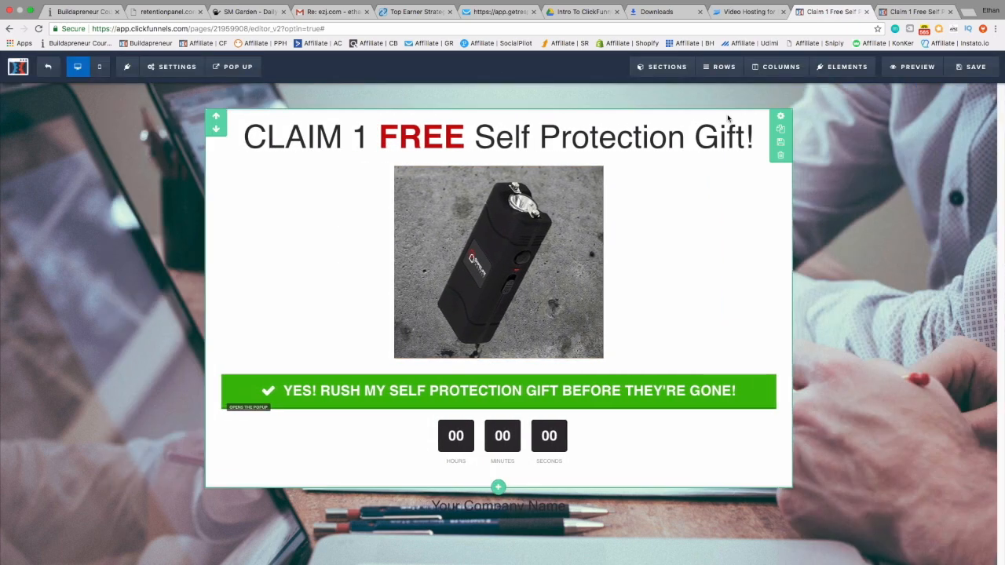
# Reduce the opacity of the one-column row's background color to fully transparent
pyautogui.click(720, 105)
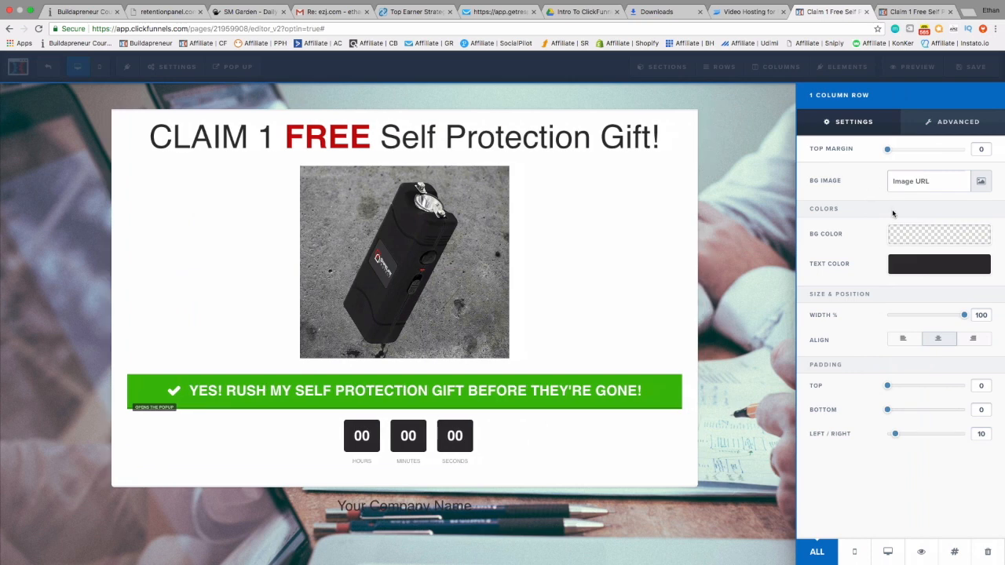
pyautogui.click(931, 236)
pyautogui.moveTo(920, 346); pyautogui.dragTo(876, 342)
pyautogui.click(750, 143)
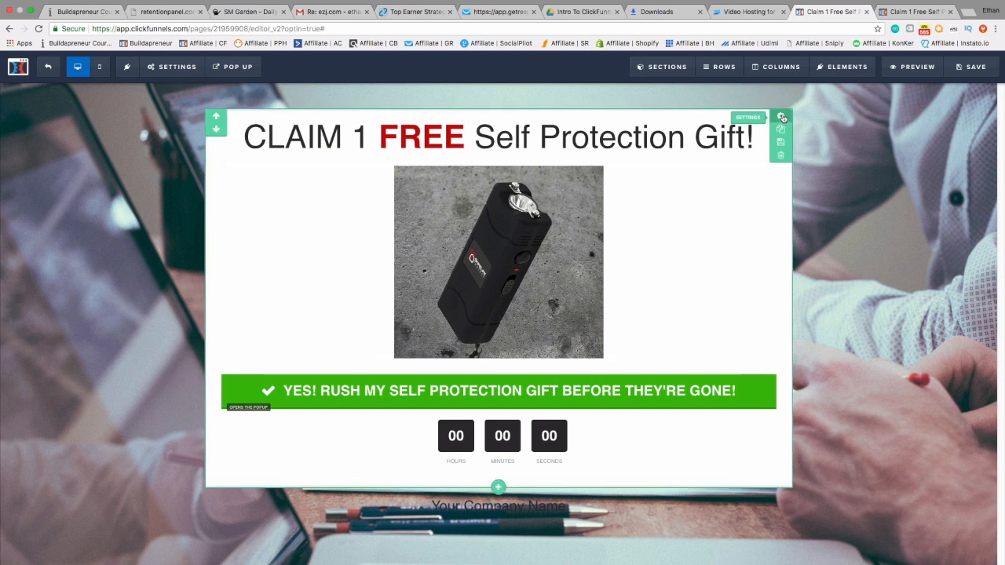
# Make the offer section's white background semi-transparent, with an opacity of 0.68
pyautogui.click(783, 118)
pyautogui.click(919, 318)
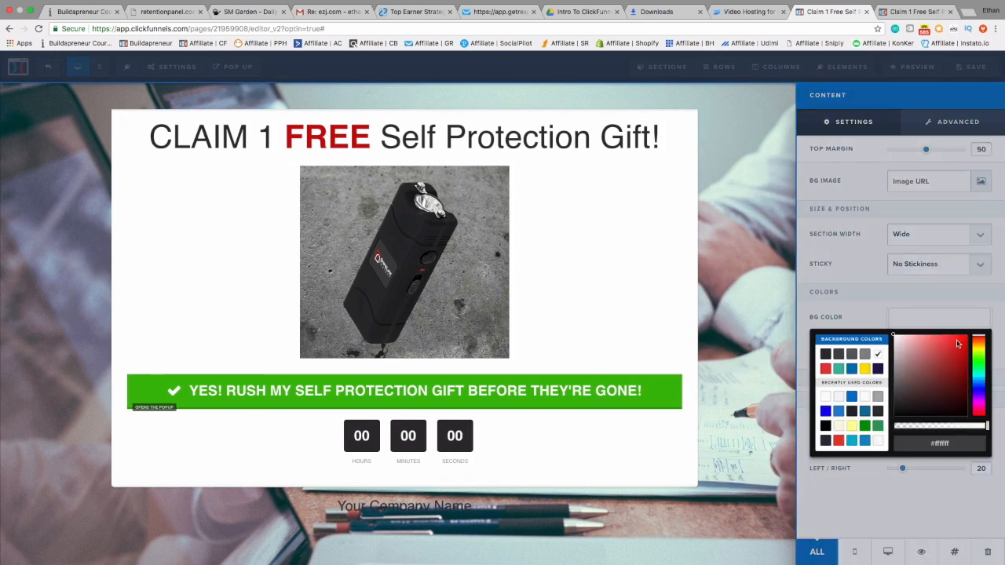
pyautogui.moveTo(983, 430); pyautogui.dragTo(957, 436)
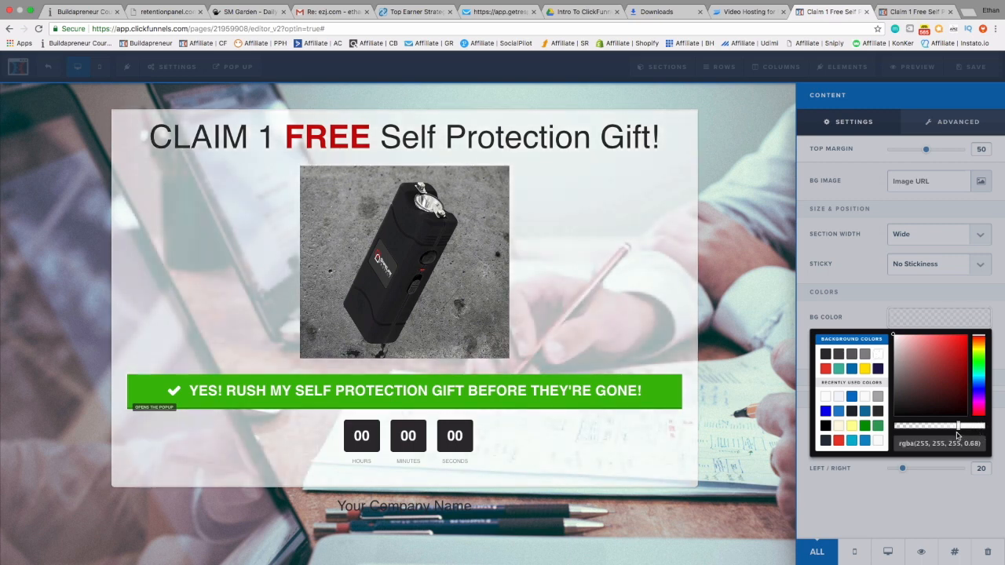
pyautogui.click(777, 332)
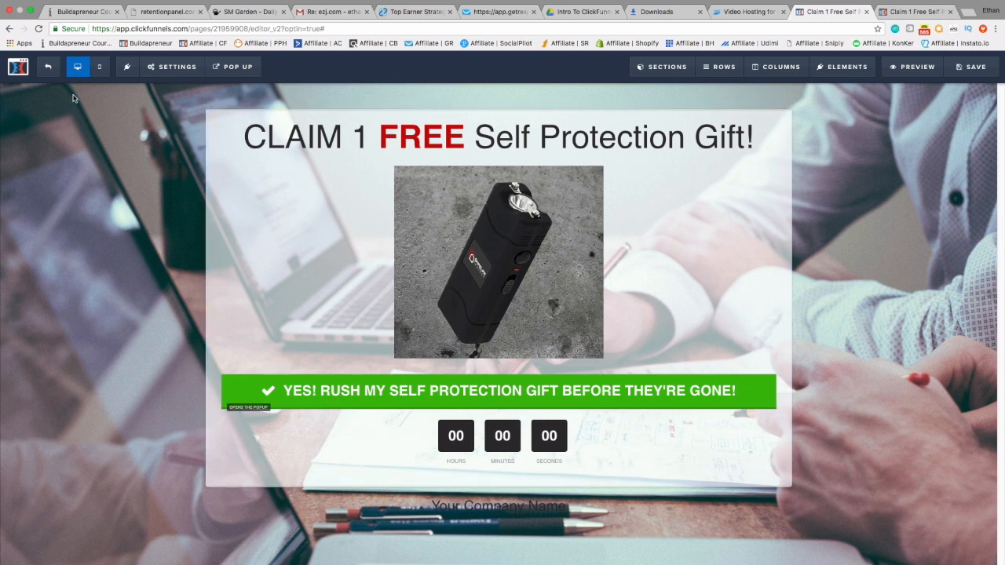
# Compare the page's mobile and desktop layouts, checking the offer button in the mobile one, and return to desktop
pyautogui.click(99, 67)
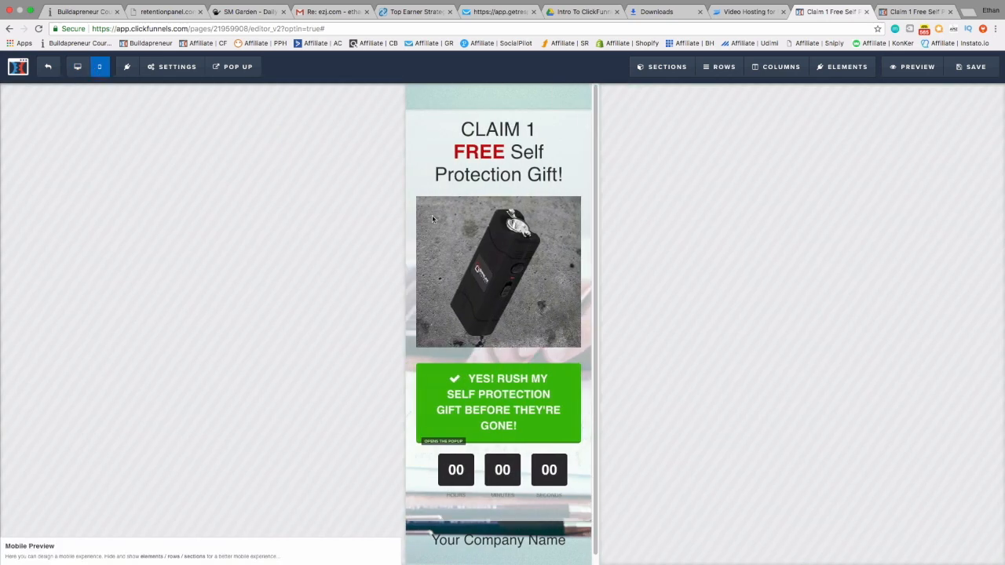
pyautogui.click(72, 69)
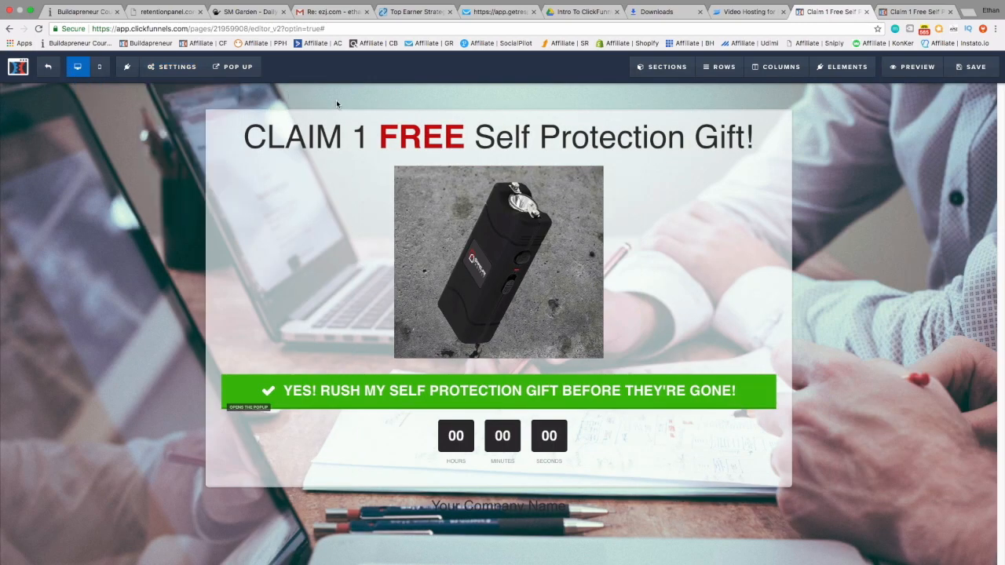
pyautogui.click(95, 67)
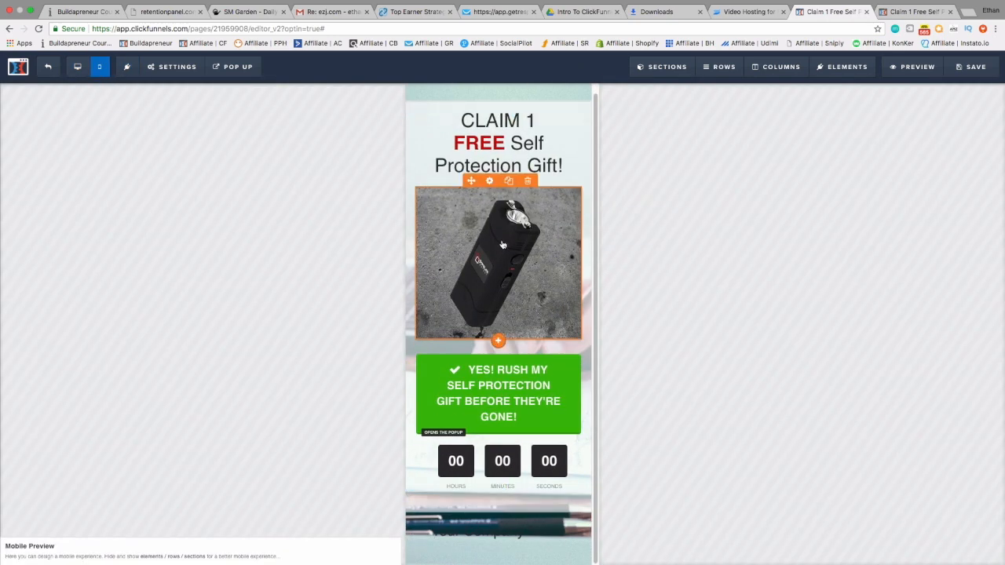
pyautogui.click(498, 393)
pyautogui.click(714, 226)
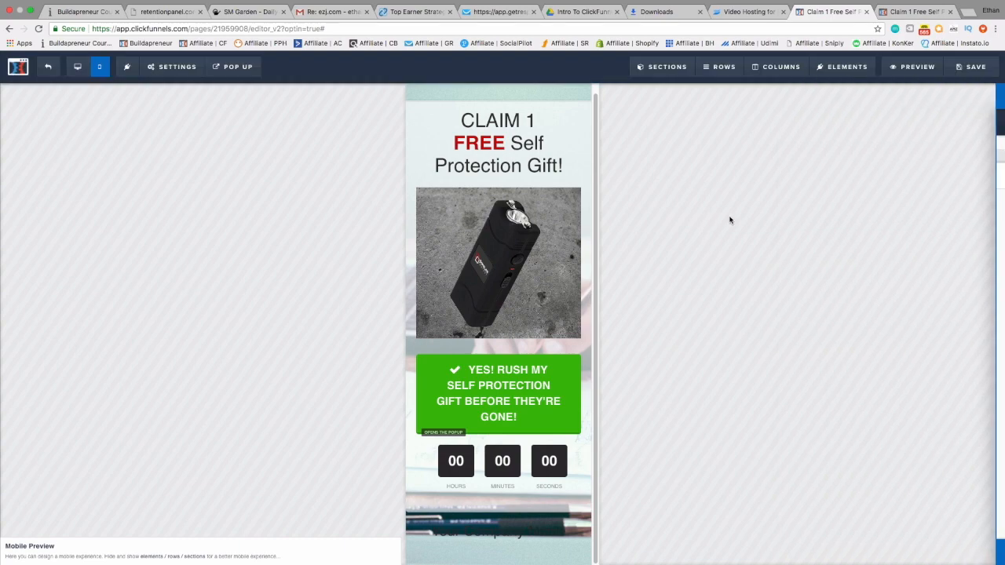
pyautogui.click(77, 66)
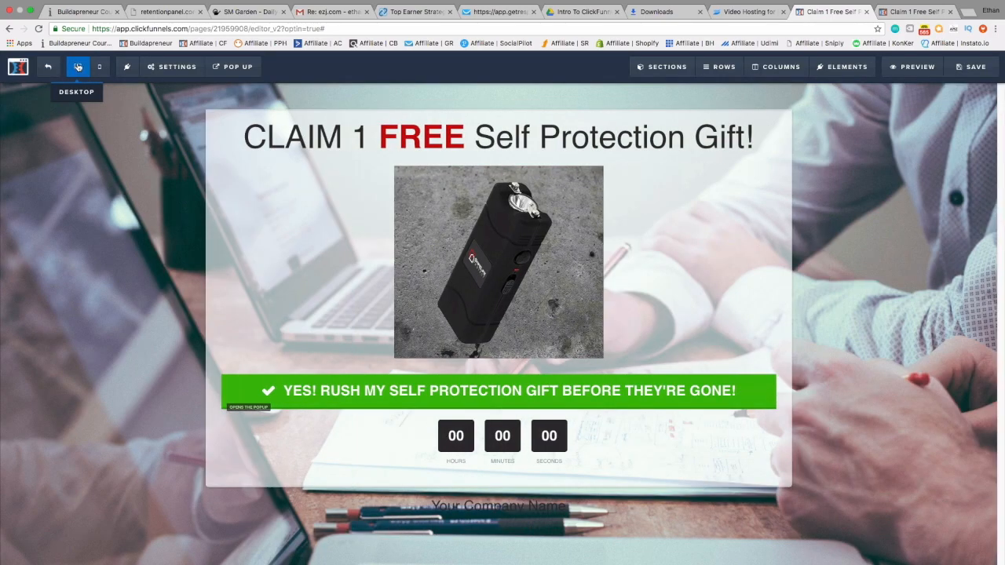
# Look over the available page settings and examine the general settings
pyautogui.moveTo(172, 71)
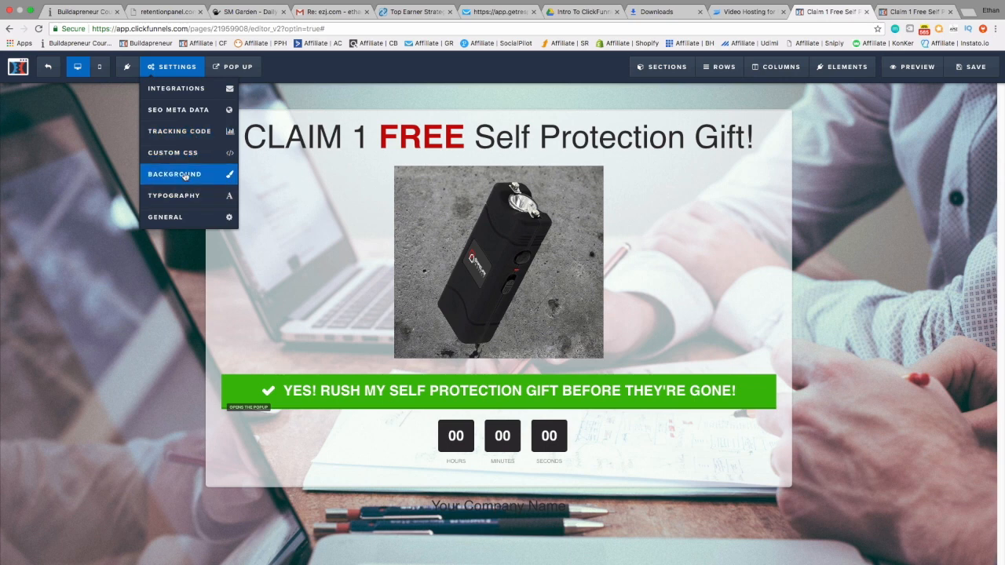
pyautogui.click(176, 161)
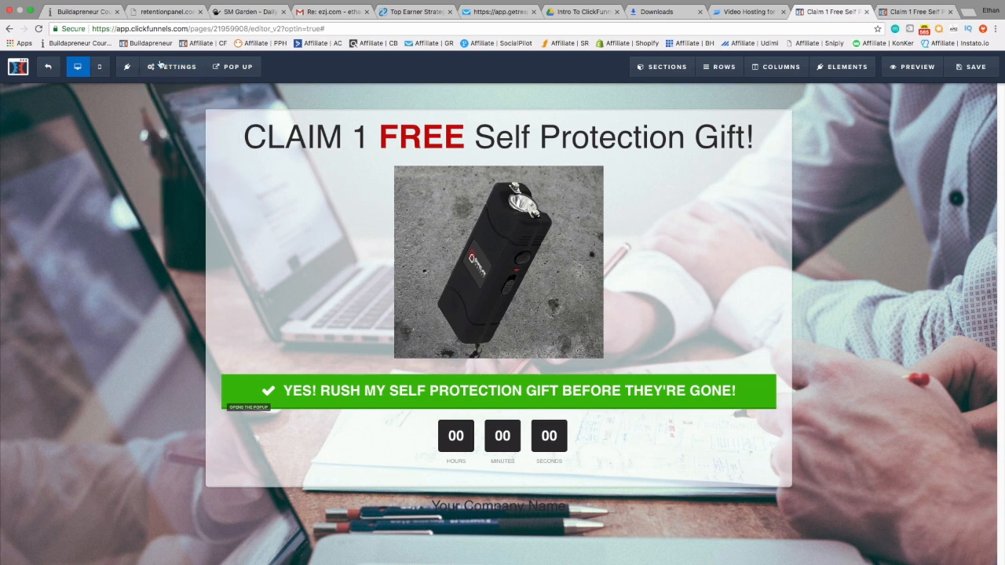
pyautogui.moveTo(171, 67)
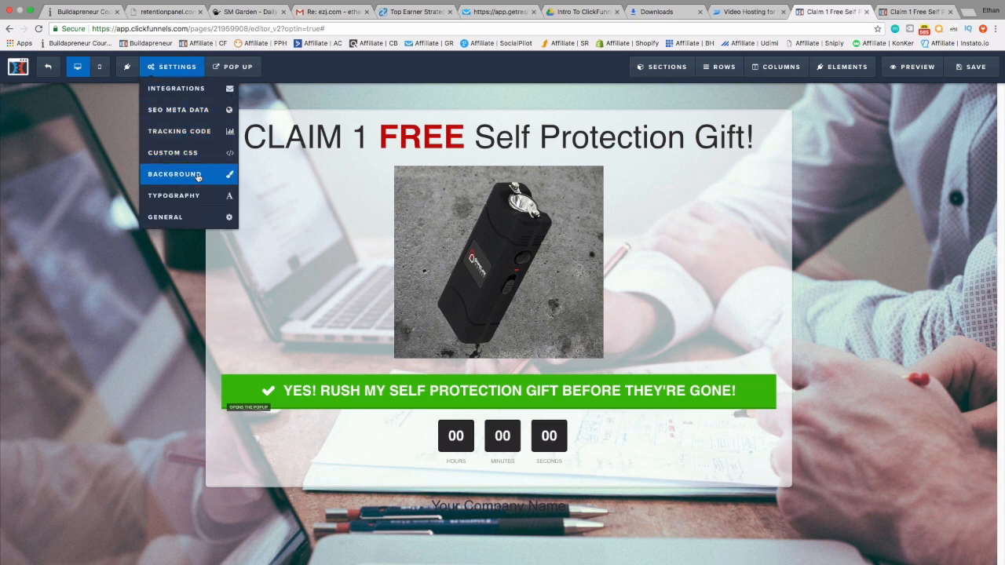
pyautogui.click(198, 218)
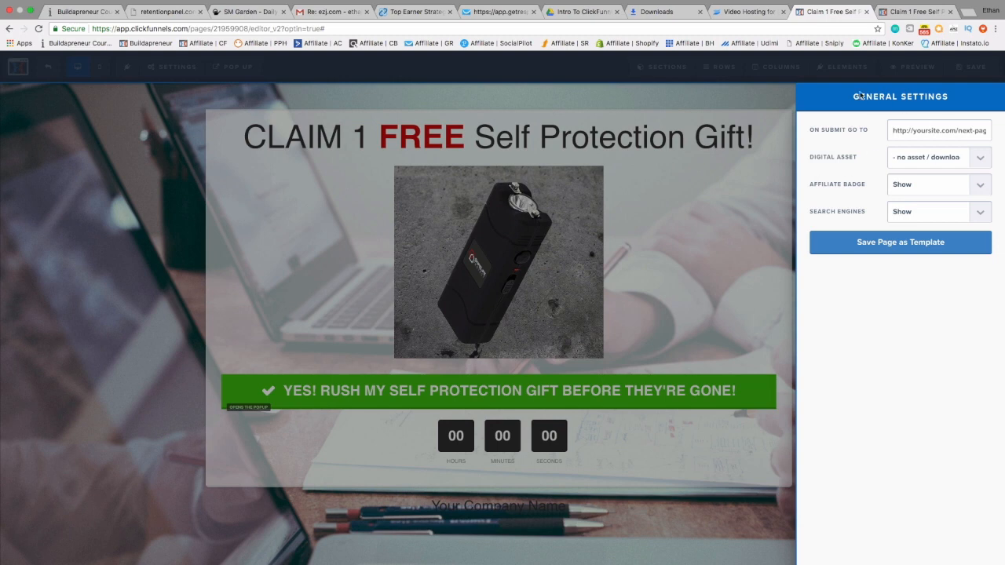
pyautogui.click(777, 127)
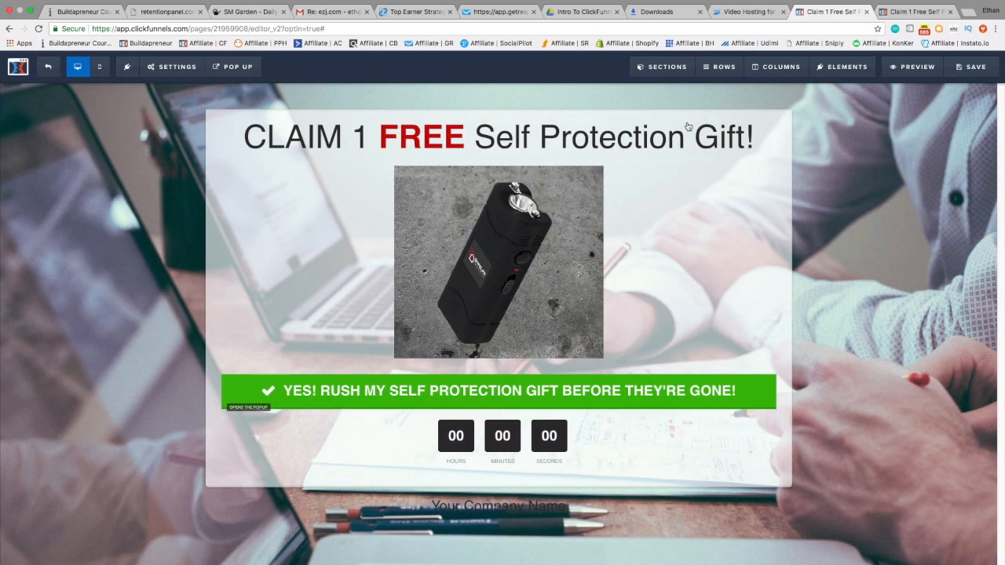
# Save the page and exit the editor to the Free + Shipping Offer step's overview
pyautogui.click(48, 66)
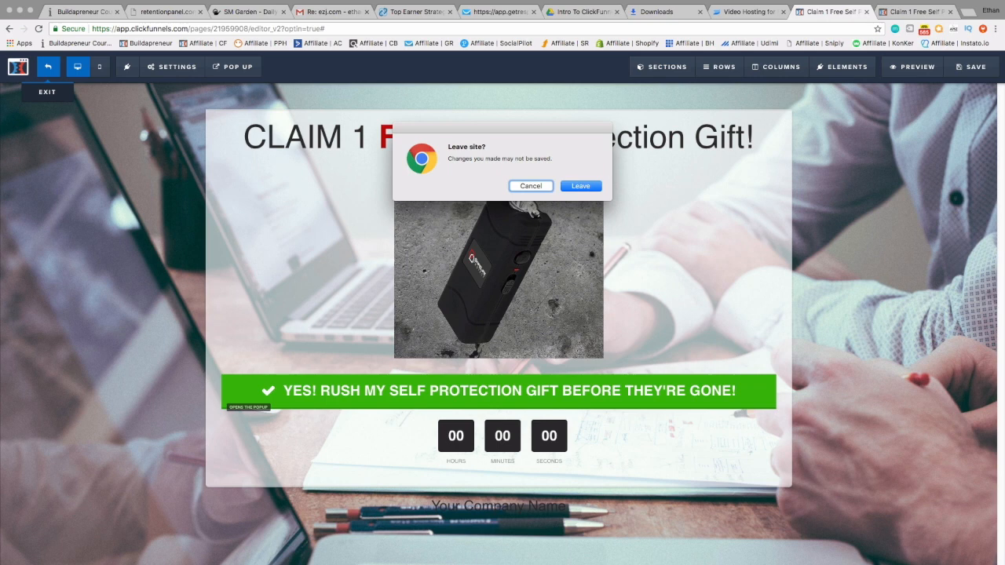
pyautogui.click(531, 186)
pyautogui.click(965, 72)
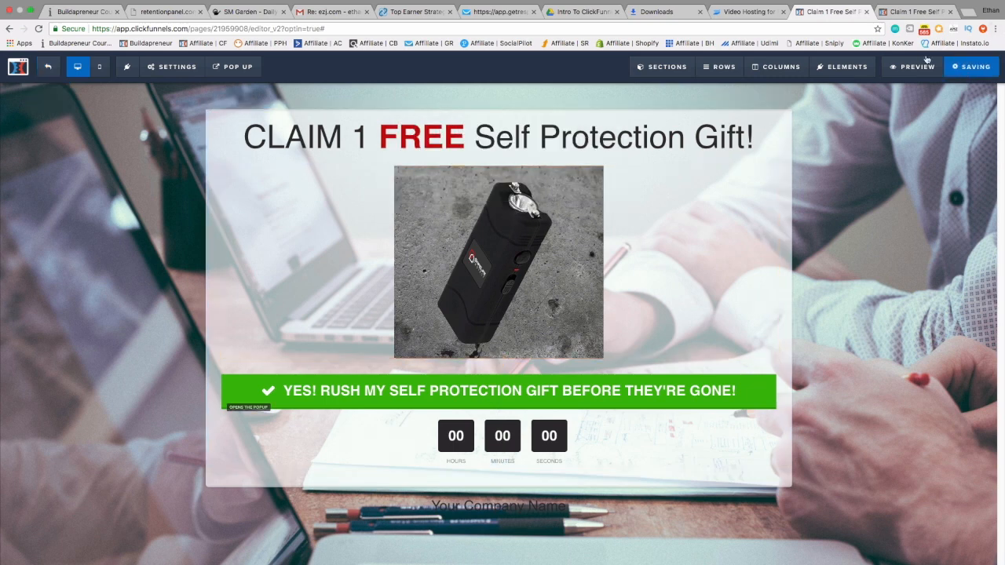
pyautogui.click(45, 69)
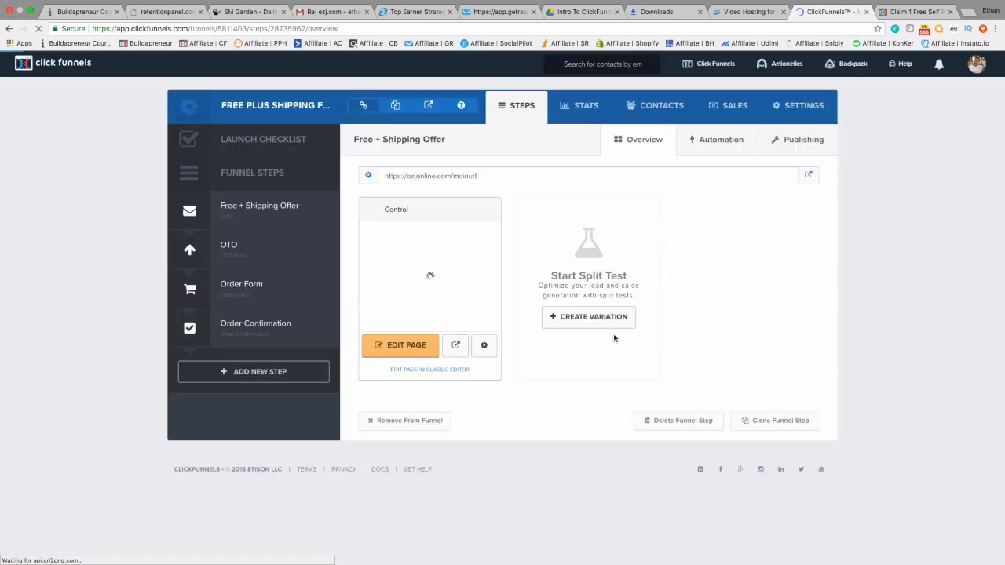
# Open the list of all funnels and look through its groups, including Lead Magnets, Ungrouped and EZJ Online
pyautogui.moveTo(708, 55)
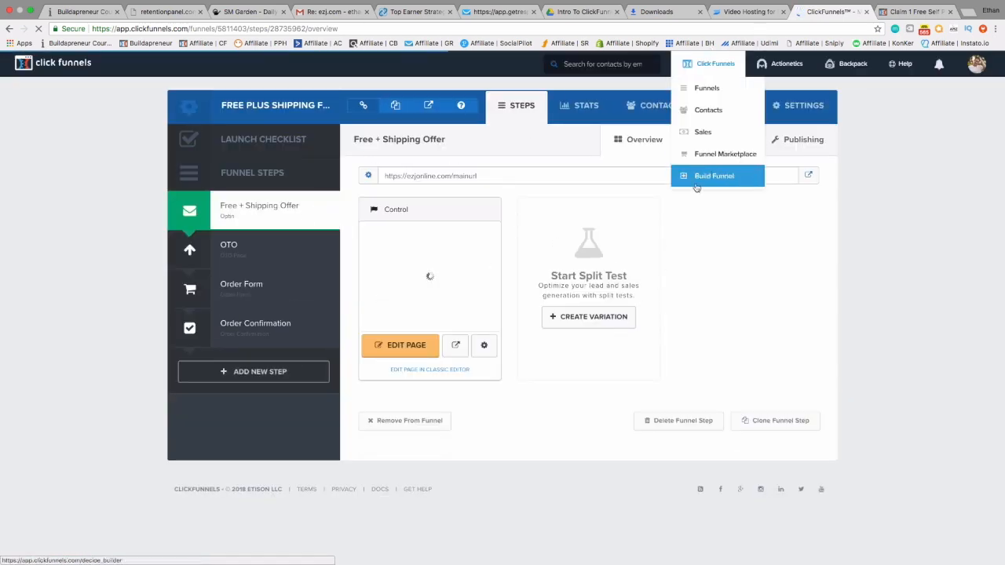
pyautogui.click(706, 93)
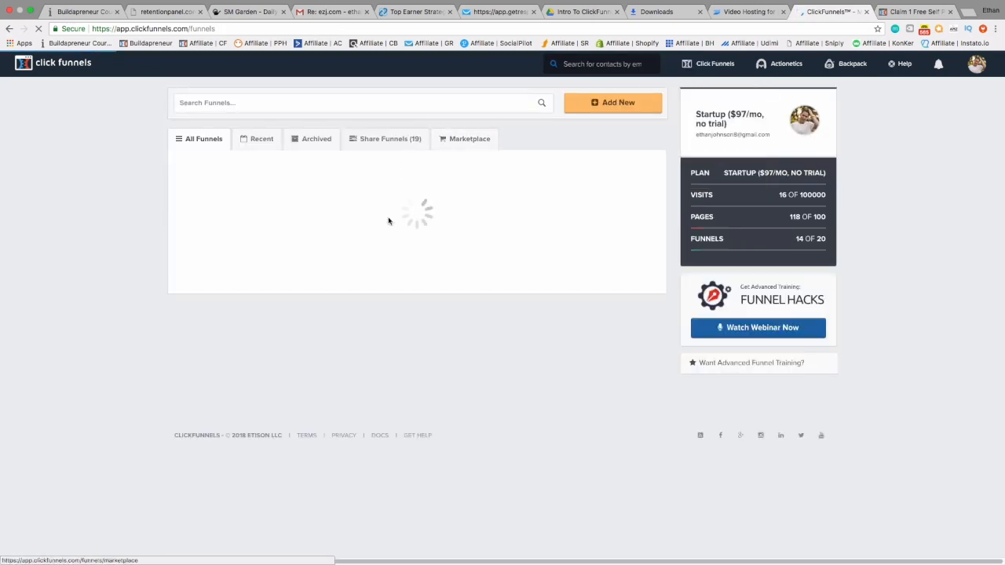
pyautogui.scroll(-4, 394, 304)
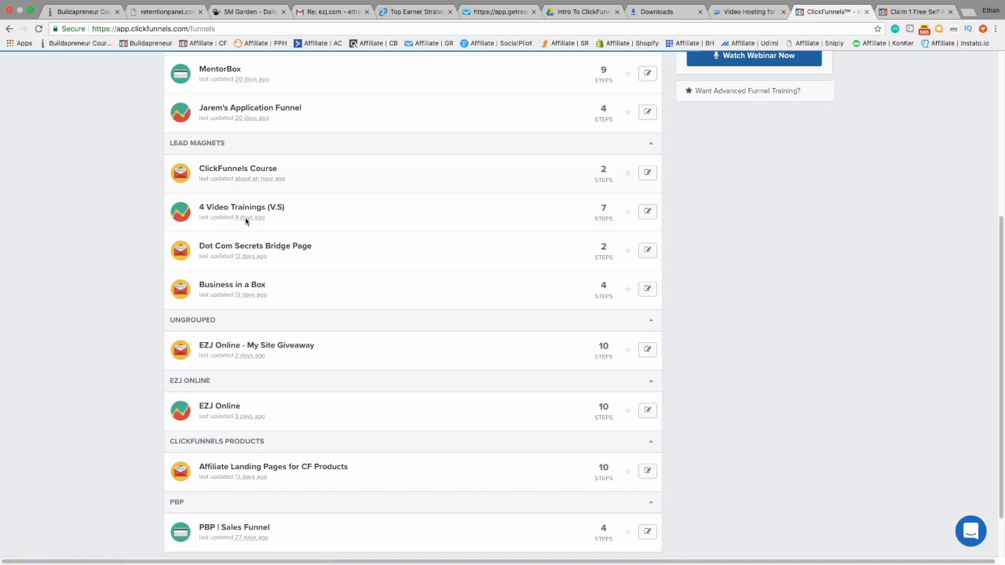
pyautogui.scroll(-1, 280, 328)
pyautogui.scroll(5, 281, 332)
pyautogui.scroll(-1, 284, 405)
pyautogui.scroll(1, 271, 314)
pyautogui.scroll(-1, 262, 251)
pyautogui.scroll(-3, 266, 283)
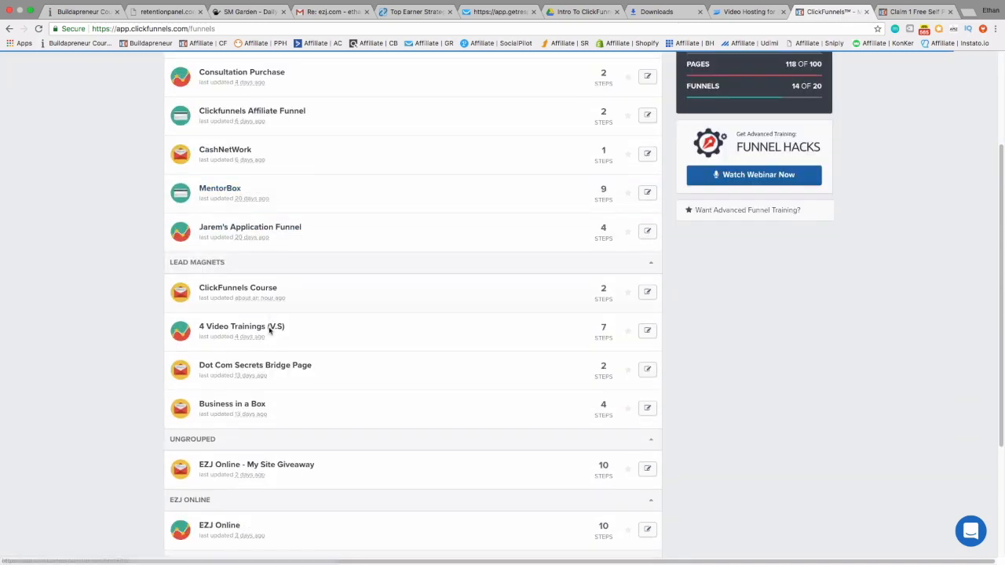
# Look briefly at the EZJ Online - My Site Giveaway funnel, return to the funnel list and open the EZJ Online funnel
pyautogui.click(276, 466)
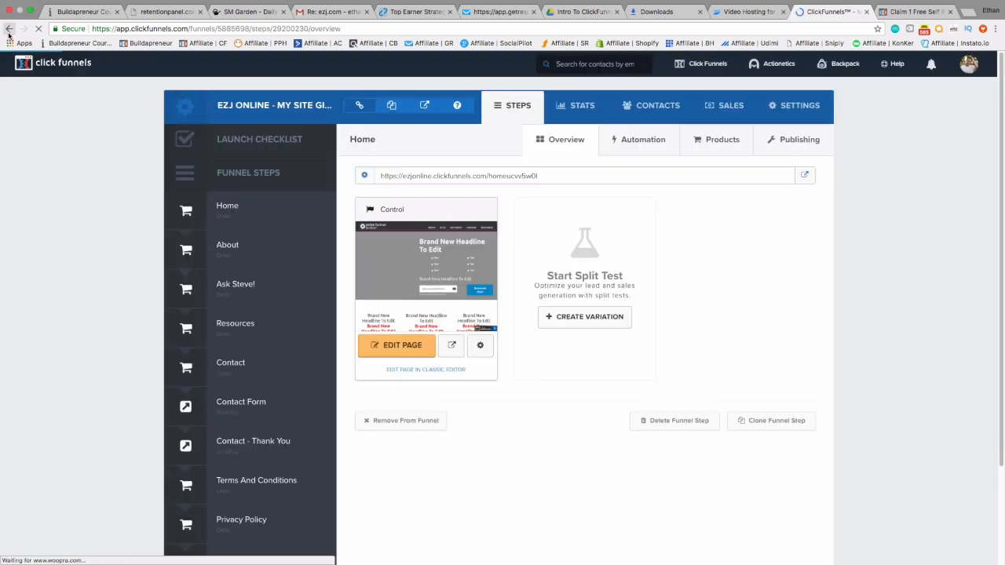
pyautogui.click(9, 28)
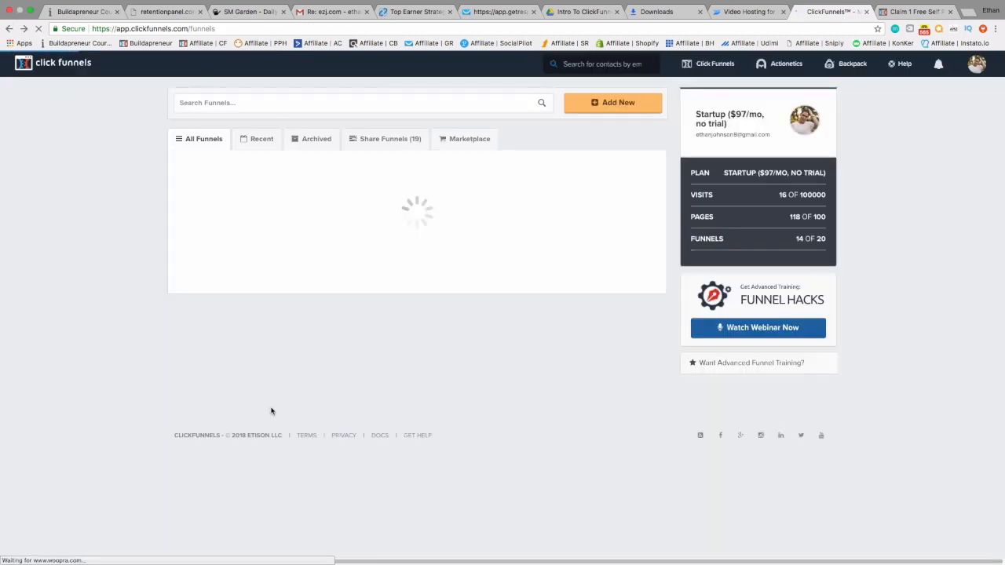
pyautogui.scroll(-2, 271, 415)
pyautogui.scroll(-2, 271, 416)
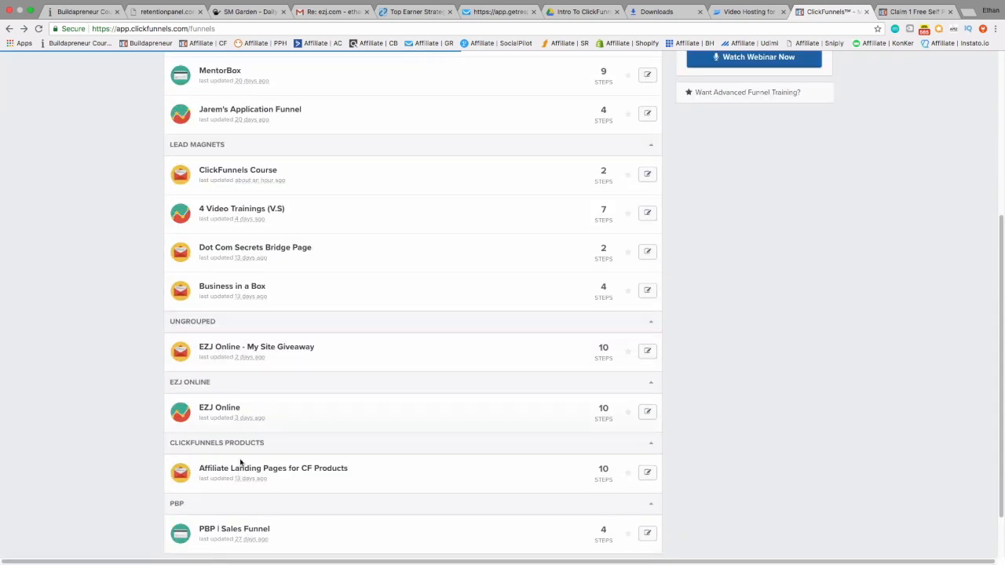
pyautogui.click(216, 409)
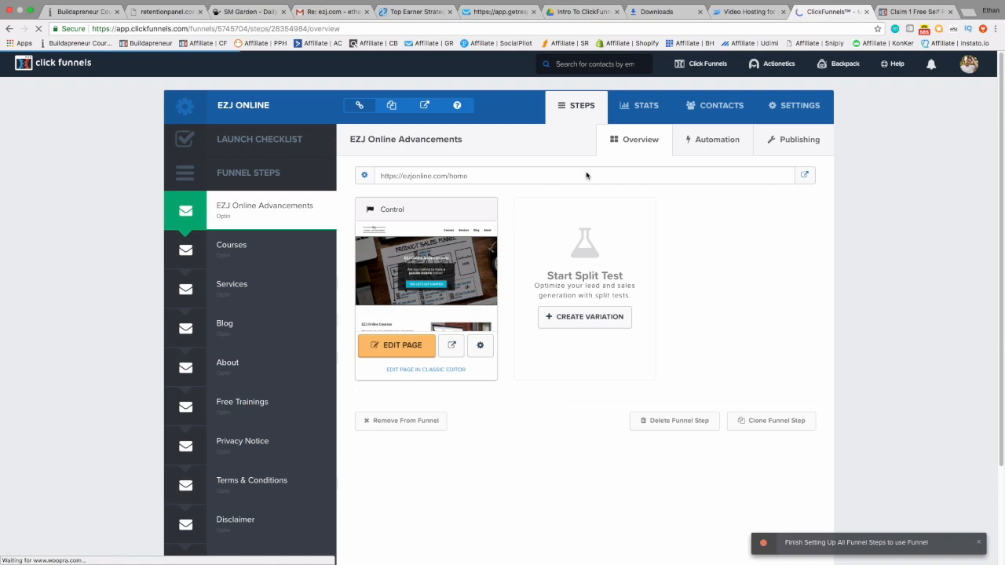
# View the live EZJ Online Advancements page from its header to the footer, and close it to return to the funnel overview
pyautogui.click(807, 176)
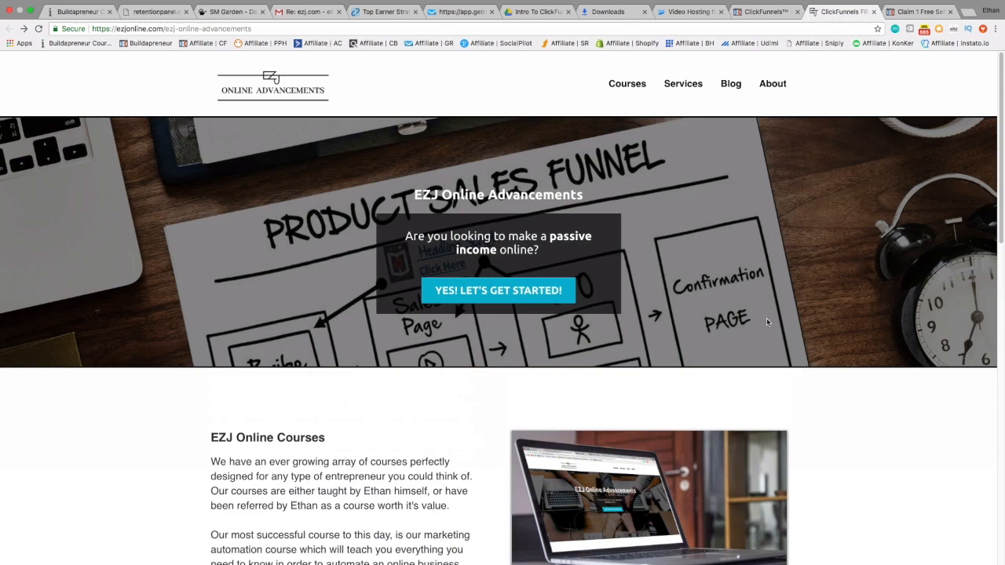
pyautogui.scroll(-11, 770, 324)
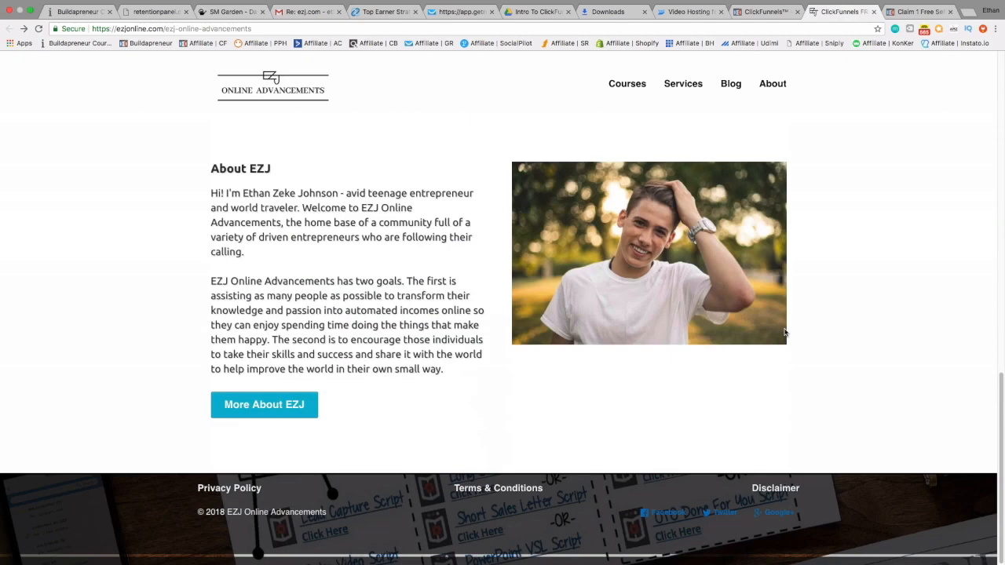
pyautogui.scroll(11, 783, 333)
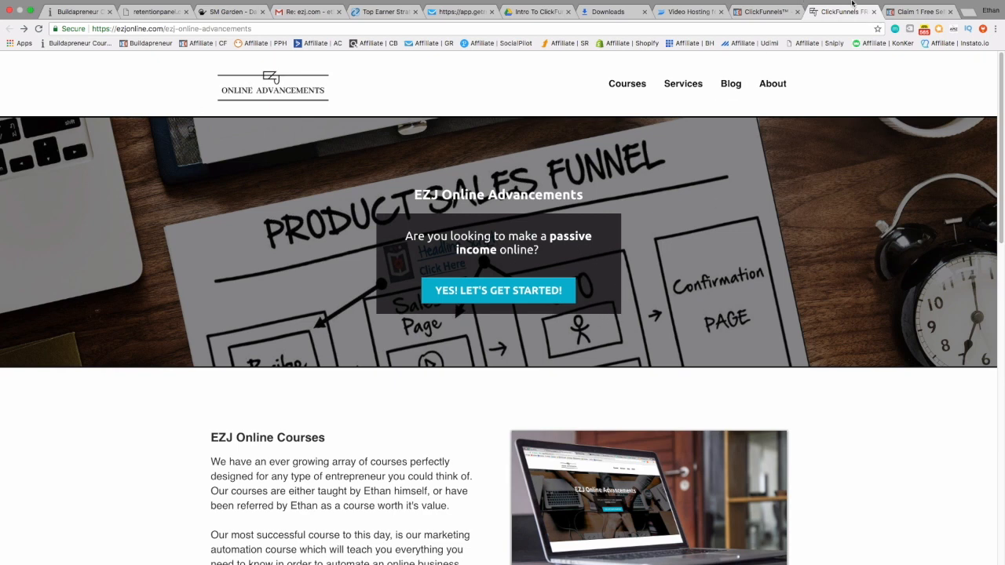
pyautogui.click(877, 23)
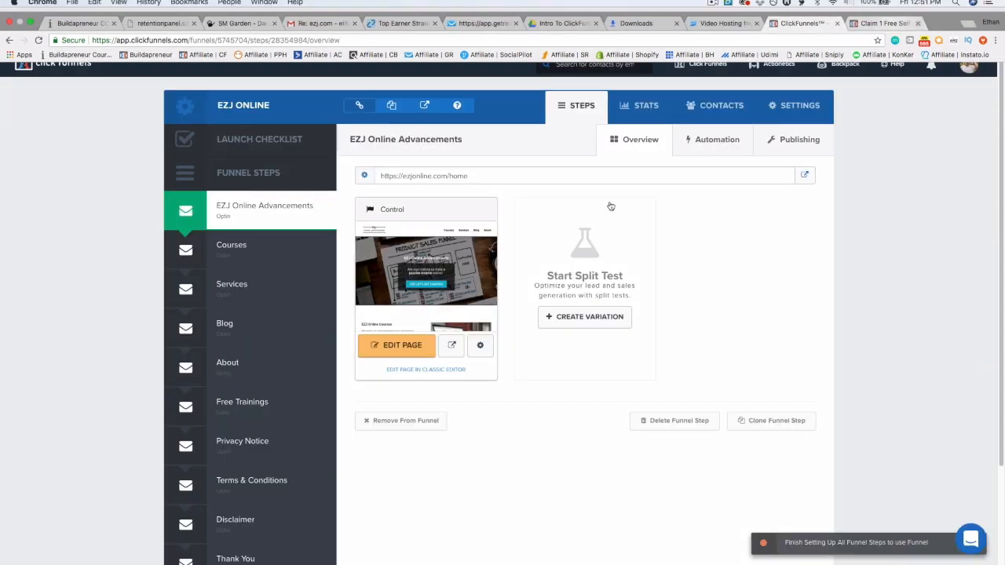